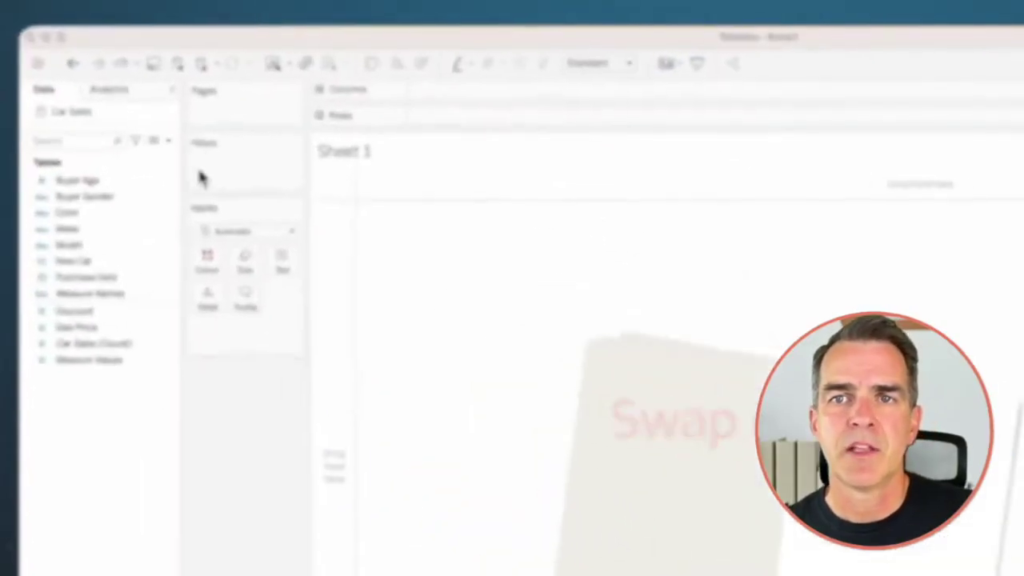
- Create a calculated field named CY with the formula { MAX(DATETRUNC('year',[Purchase Date])) }
click(115, 107)
click(177, 173)
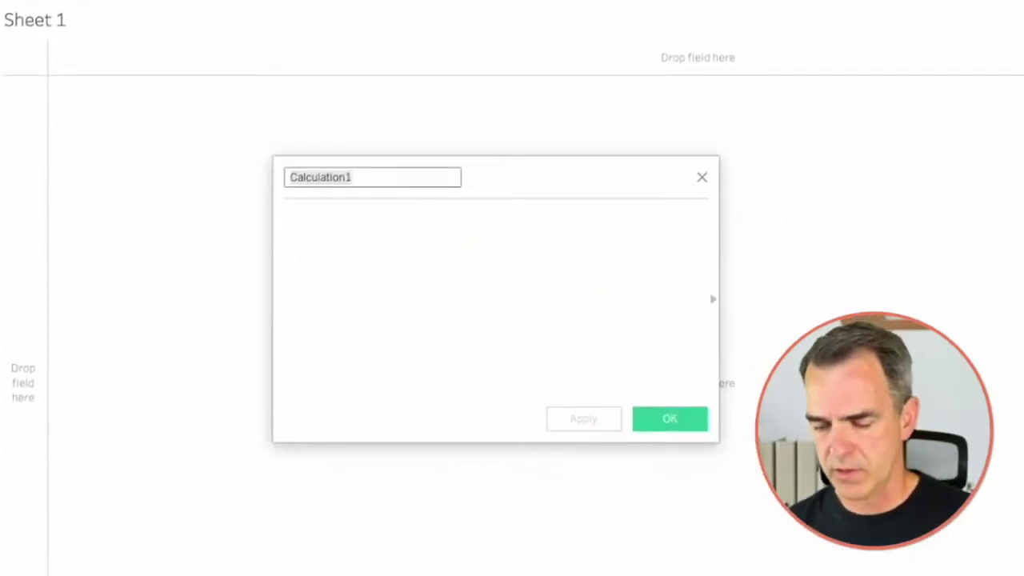
text(CY)
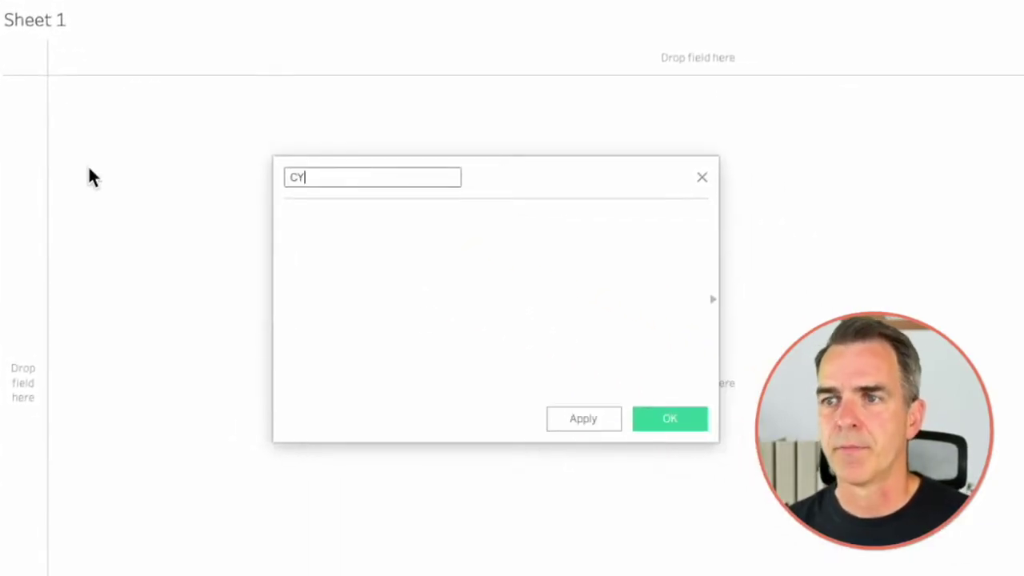
click(458, 315)
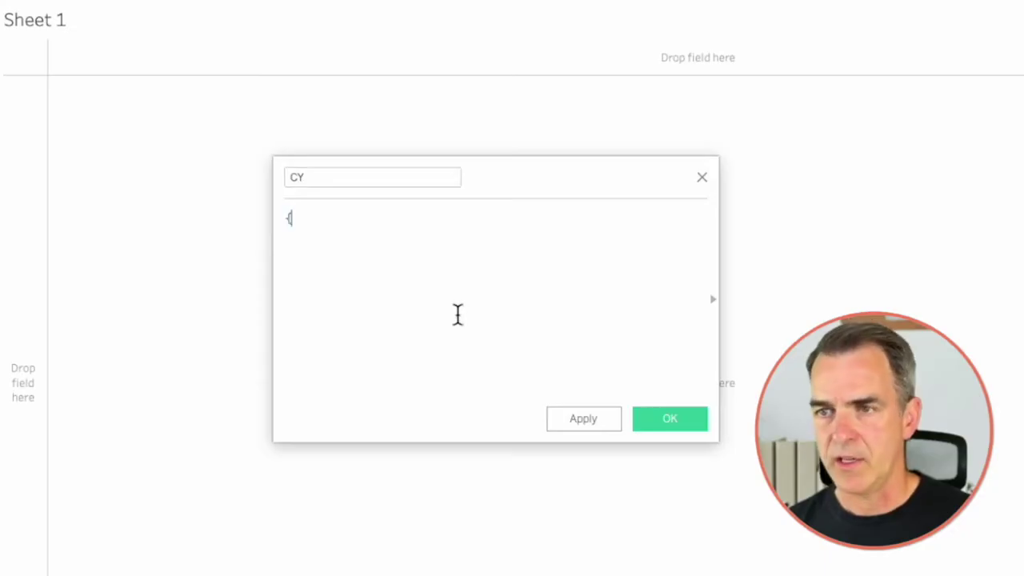
text({ MAX(date)
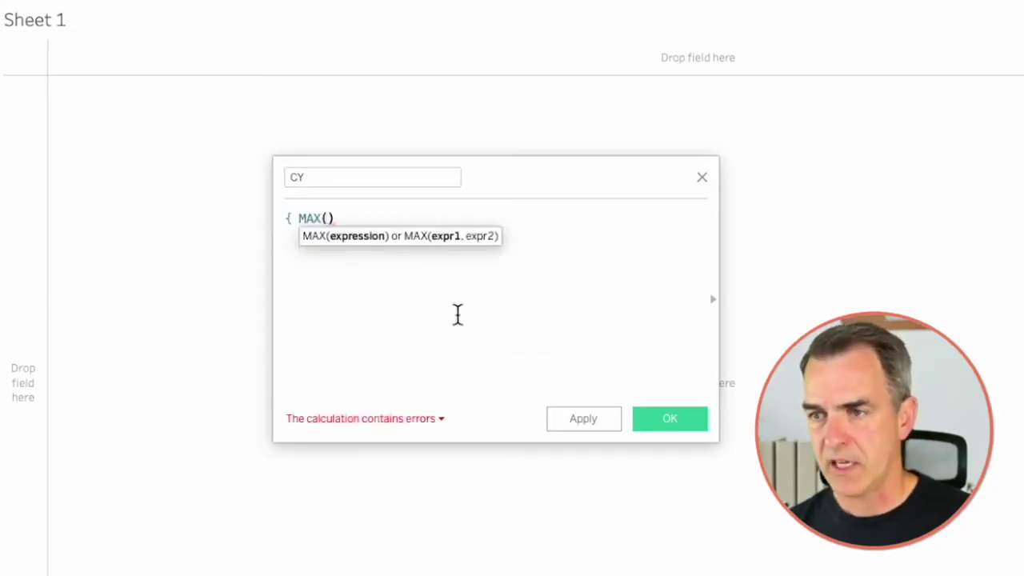
click(434, 358)
text('year')
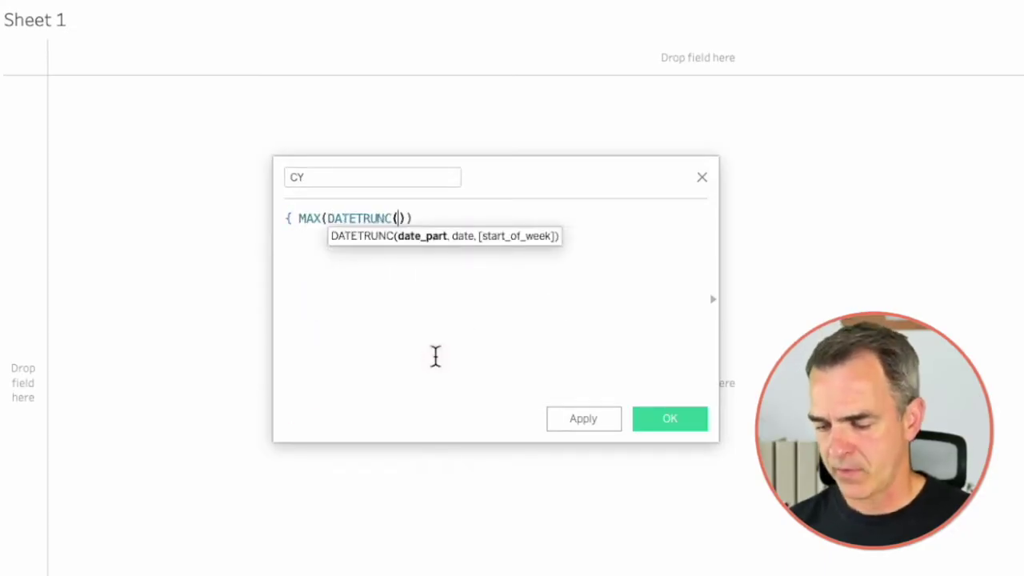
text(,pur)
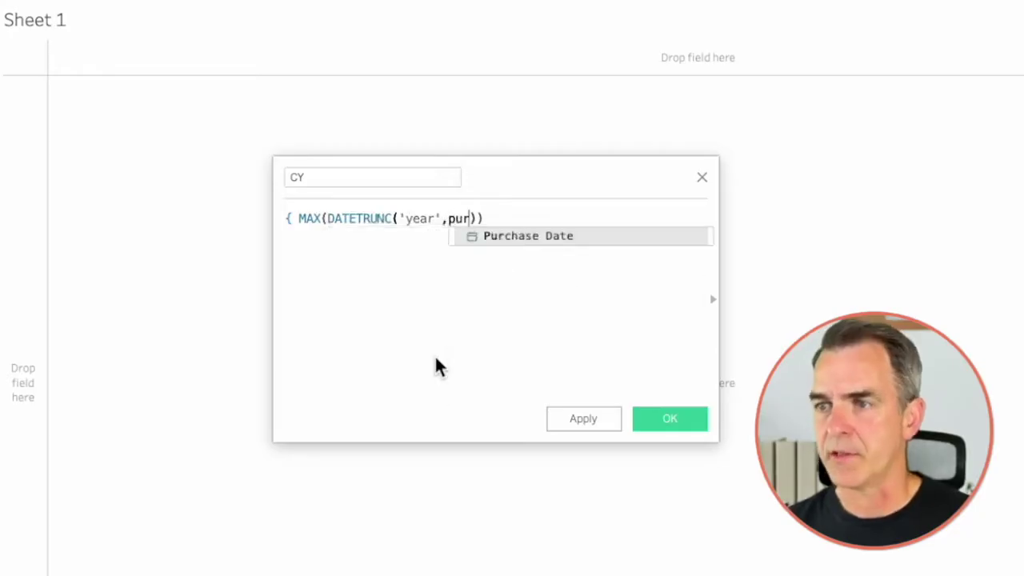
key(Return)
key(End)
text(})
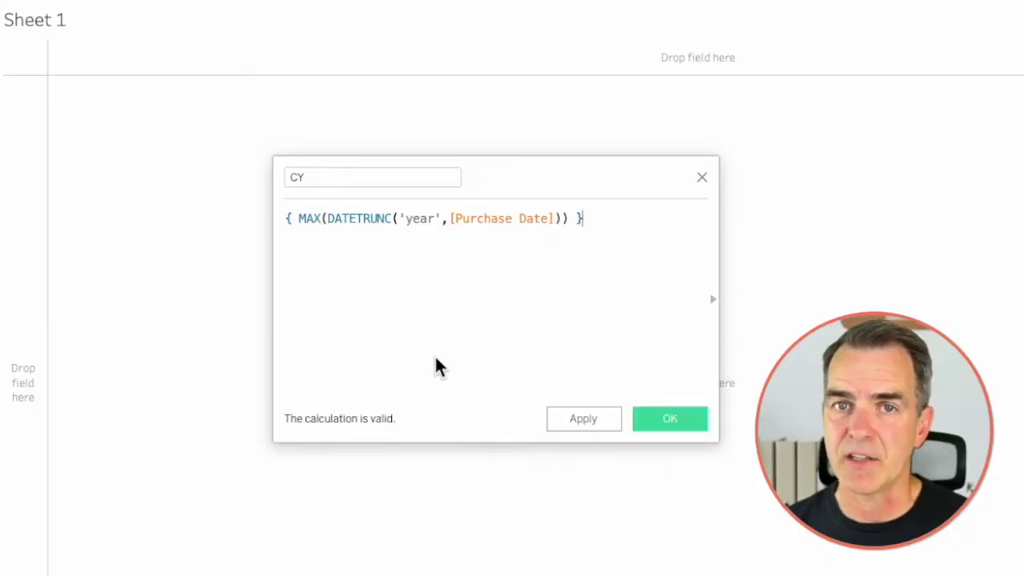
- Add a commented-out 'month' version of the DATETRUNC formula below the CY calculation and save the field
key(Return)
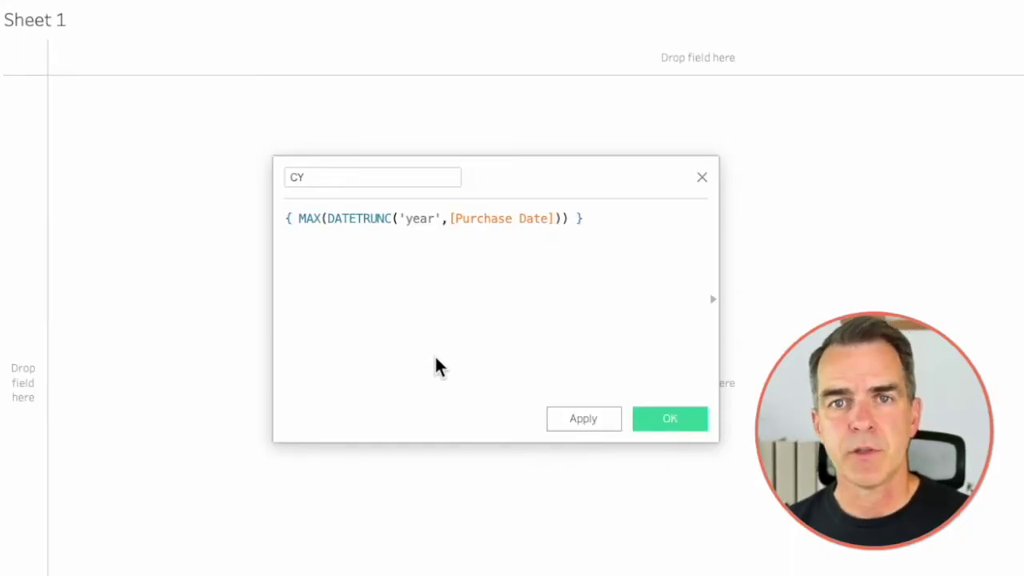
text(//)
text({ MAX(DATETRUNC('year',[Purchase Date])) })
double_click(440, 252)
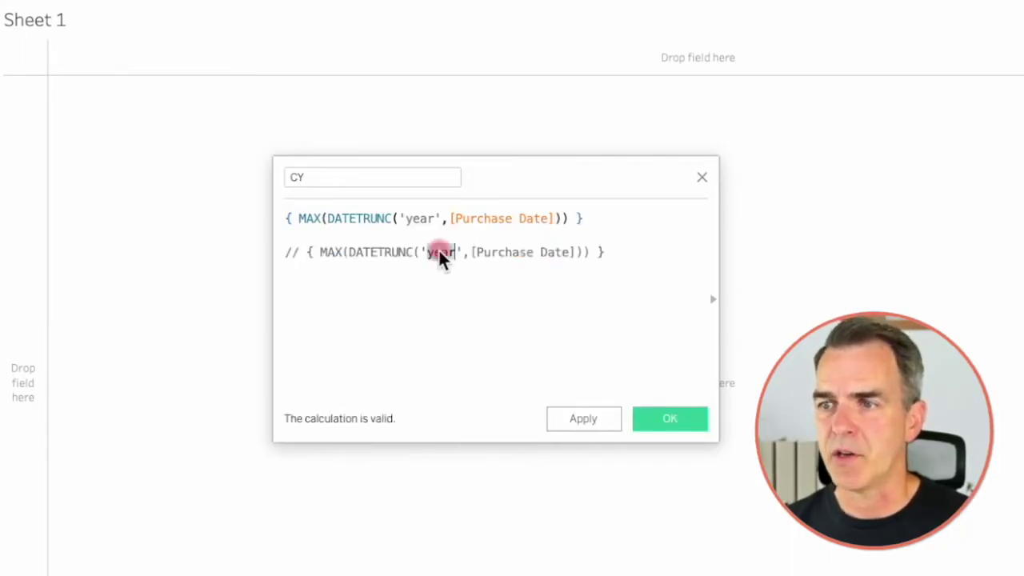
text(month)
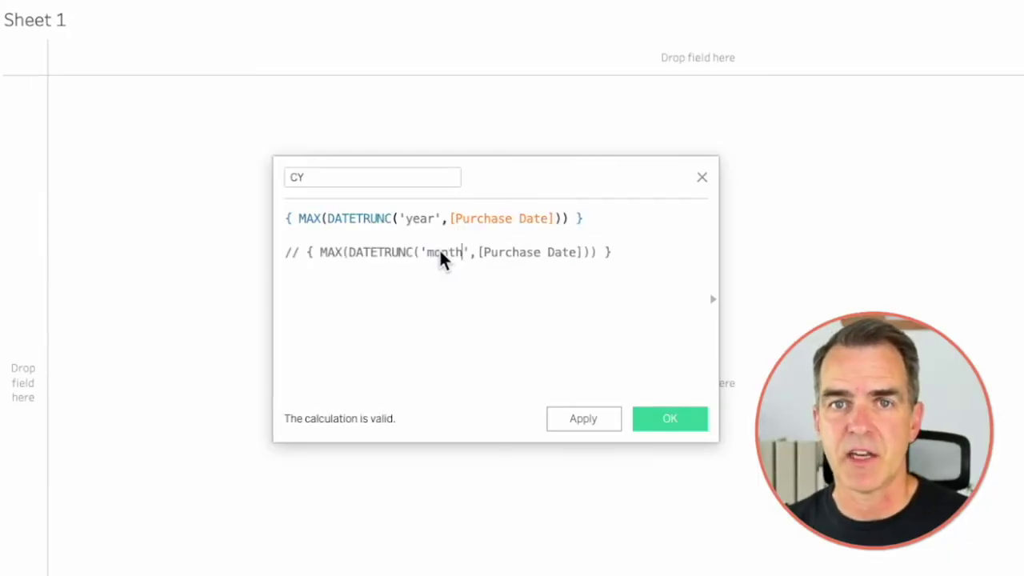
click(669, 418)
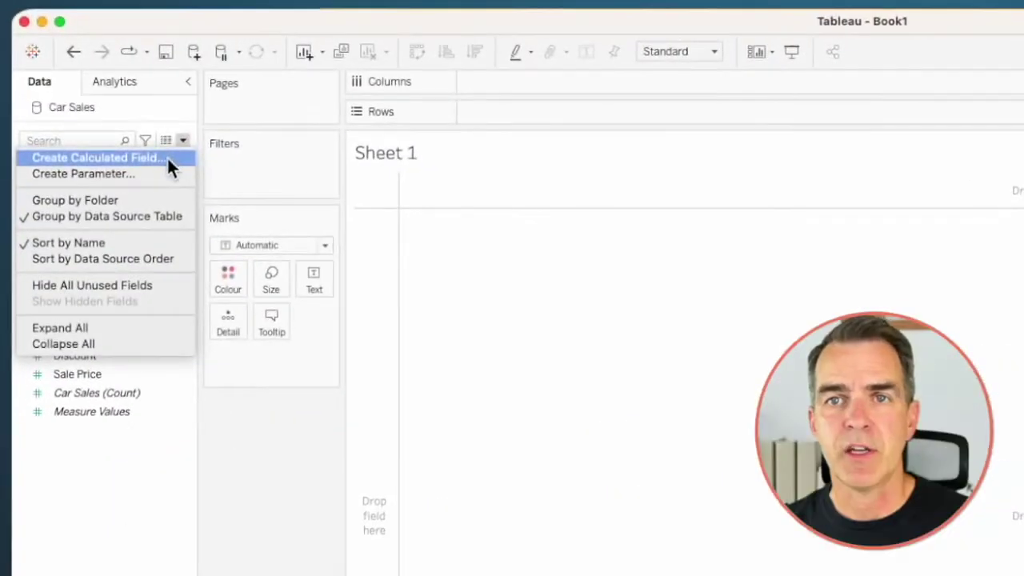
- Create a calculated field named Is CY with the formula [CY] = DATETRUNC('year',[Purchase Date])
click(167, 156)
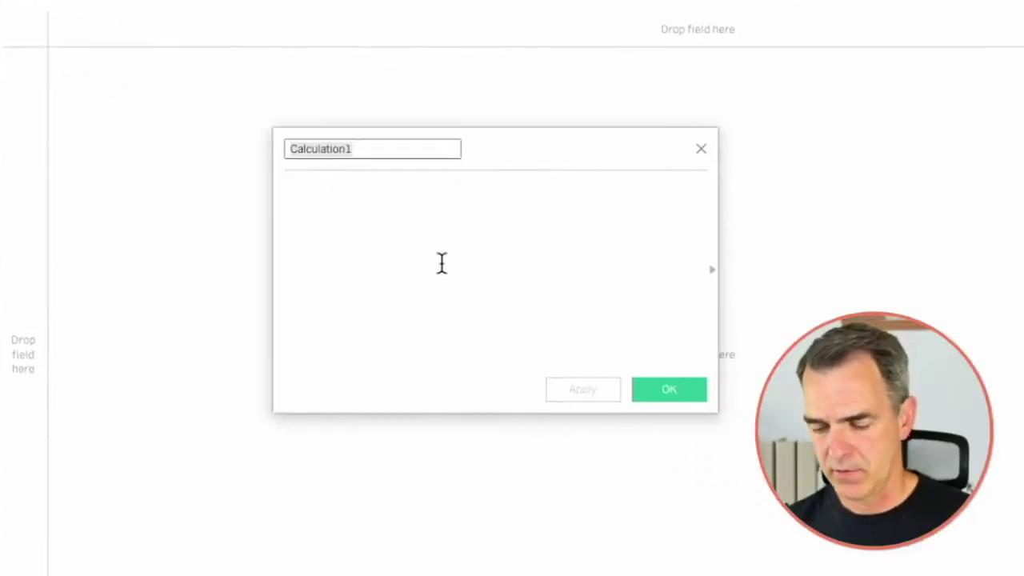
text(Is CY)
click(442, 264)
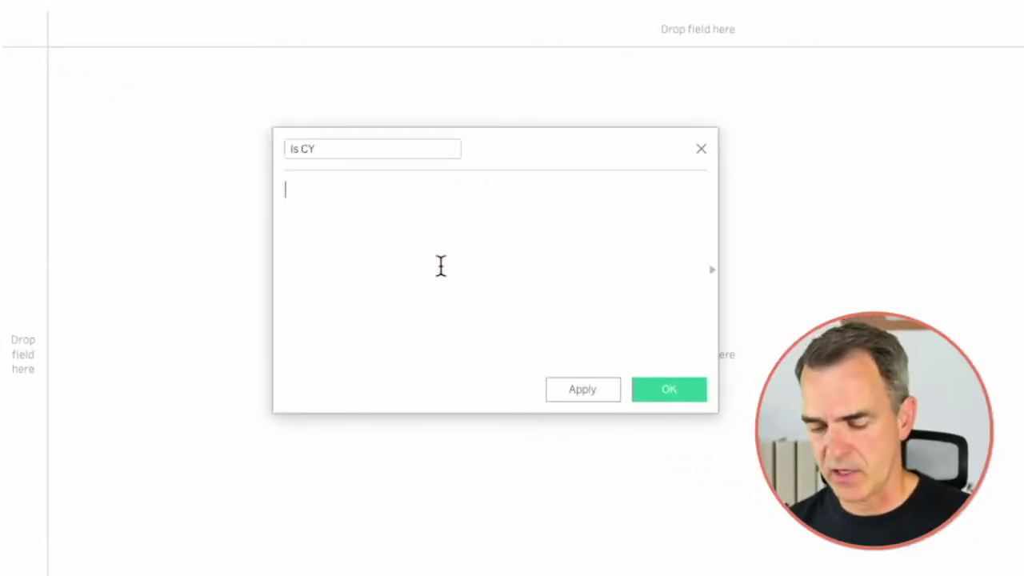
text(cy)
key(Return)
text(= )
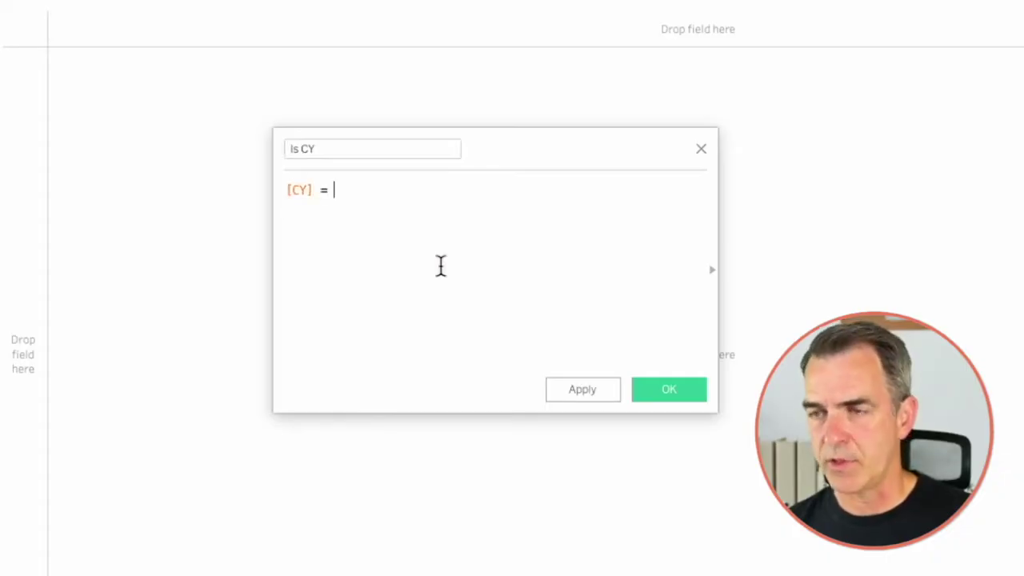
text(date)
double_click(419, 328)
text('year',)
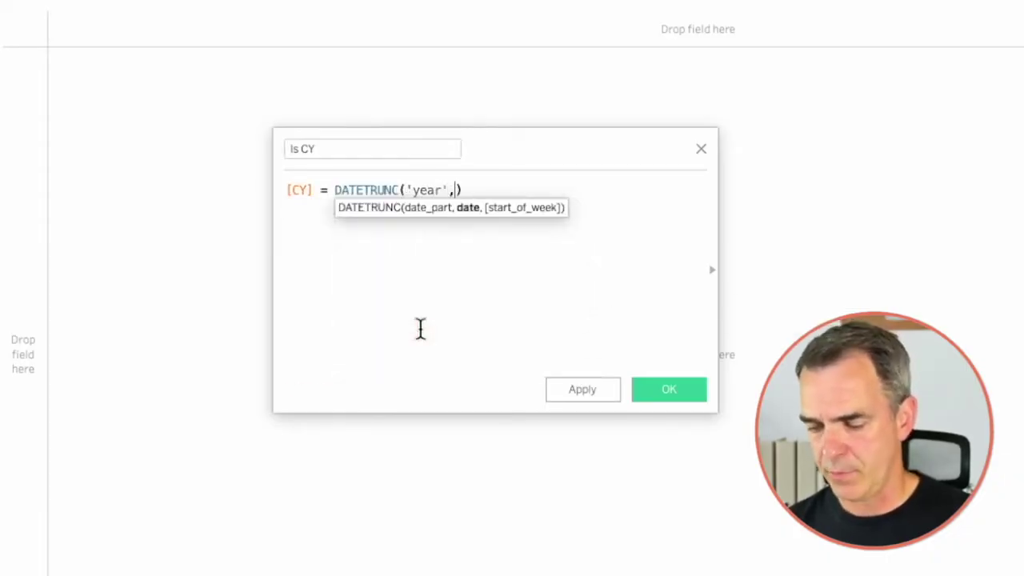
text(pur)
key(Return)
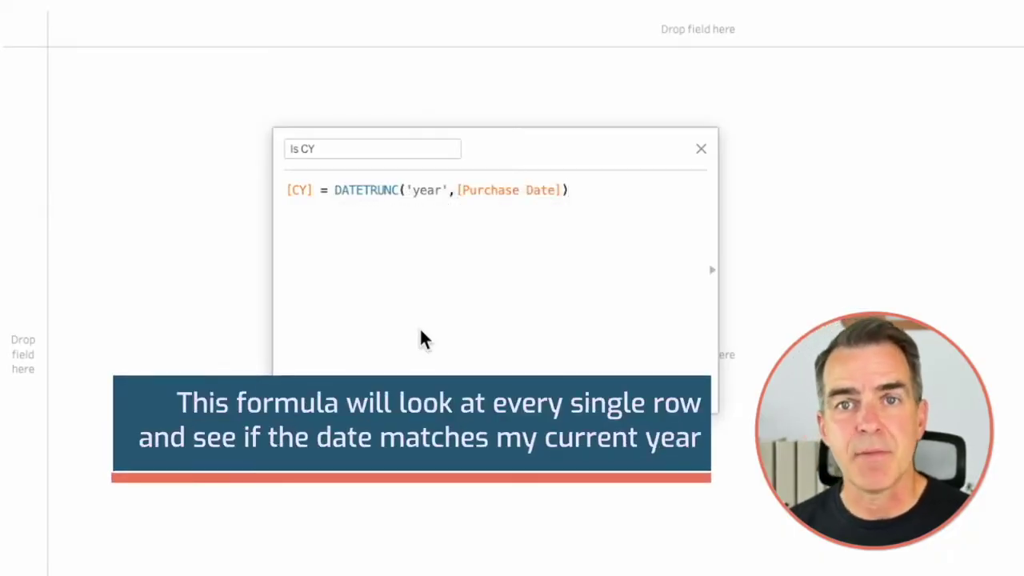
click(629, 366)
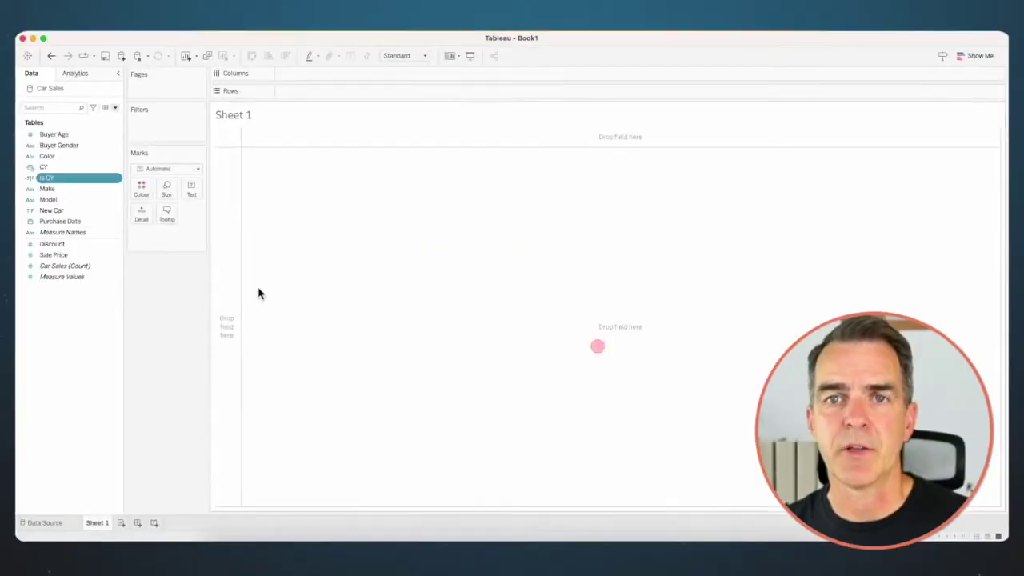
- Duplicate the CY and Is CY fields together in the data source's field list
click(45, 167)
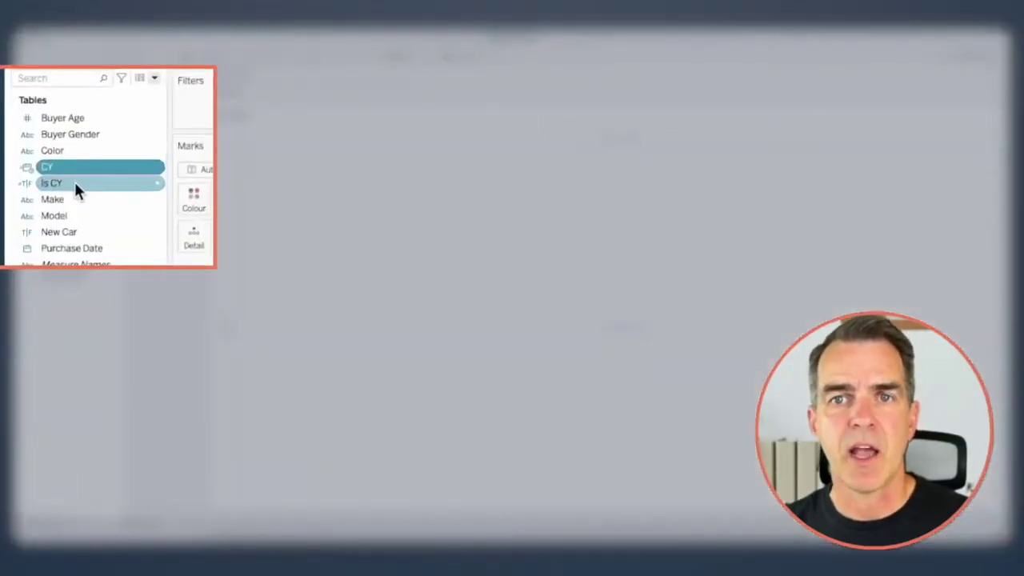
super+click(63, 183)
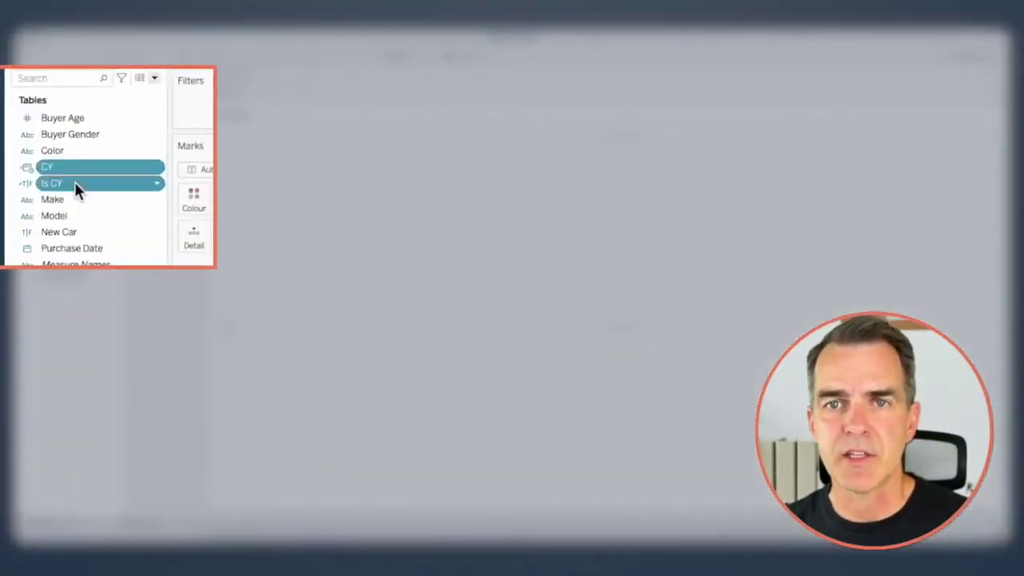
right_click(75, 182)
click(107, 226)
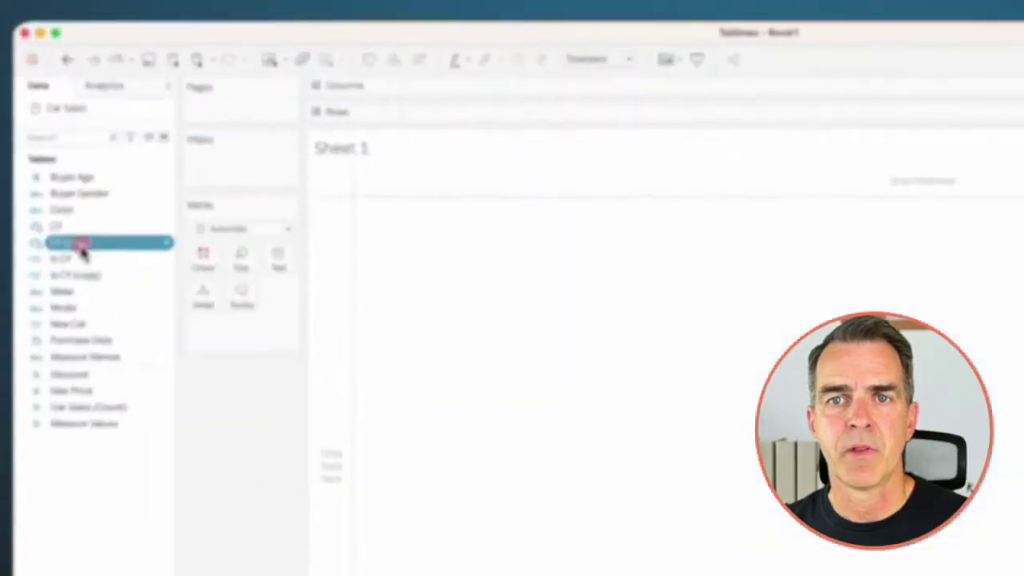
- Open the copy of the CY field for editing and rename it PY
right_click(78, 243)
click(111, 315)
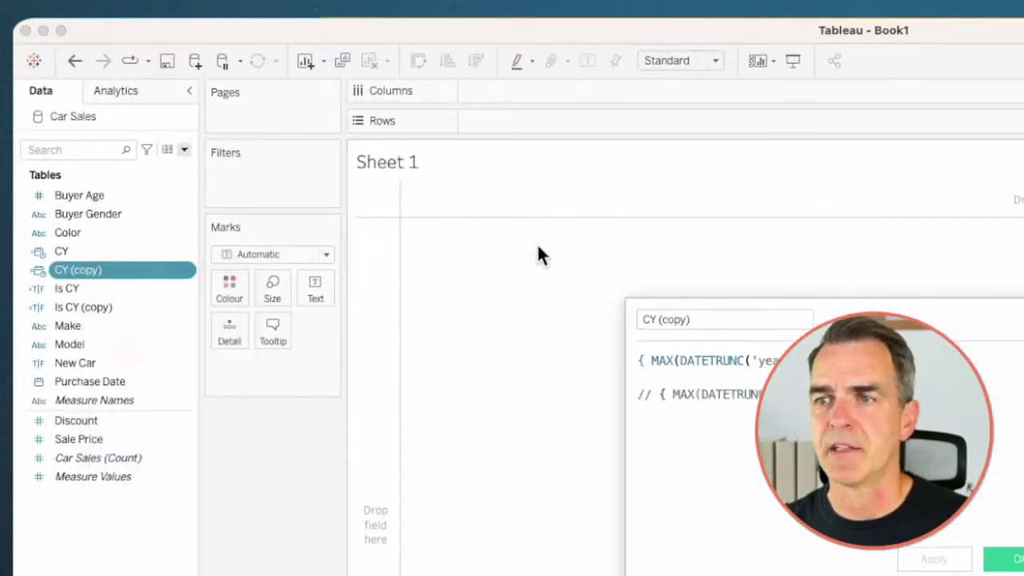
text(PY)
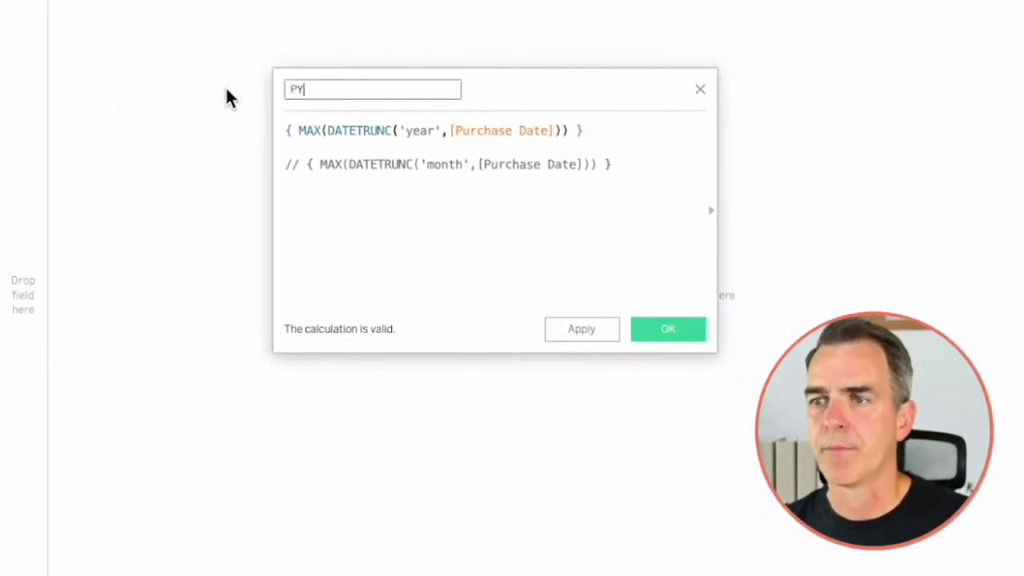
- Wrap the PY field's level of detail expression in DATEADD('year',-1, ...) to subtract one year
click(286, 132)
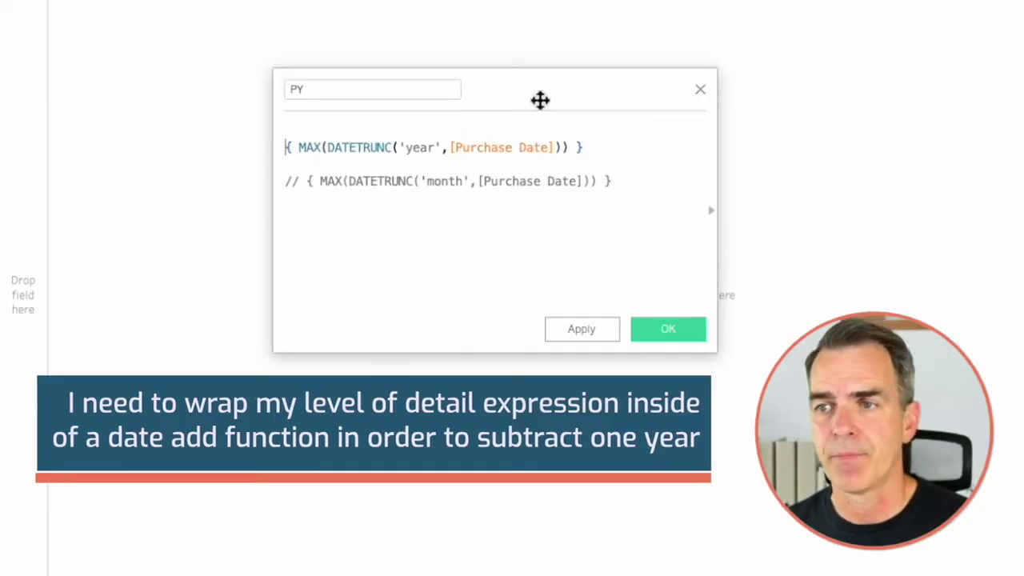
key(Return)
key(Up)
text(dat)
key(Down)
key(Return)
text('year',)
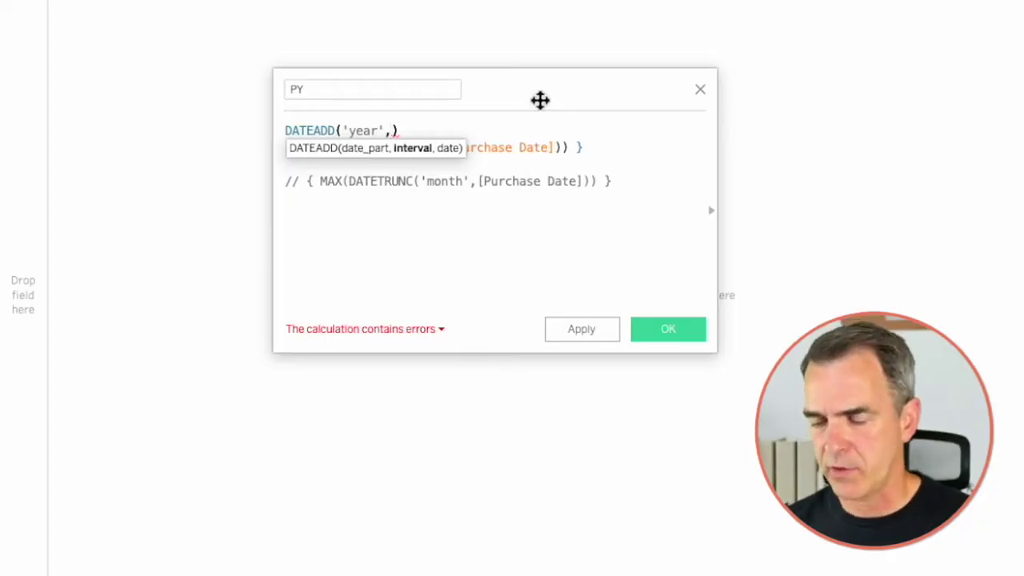
text(-1,)
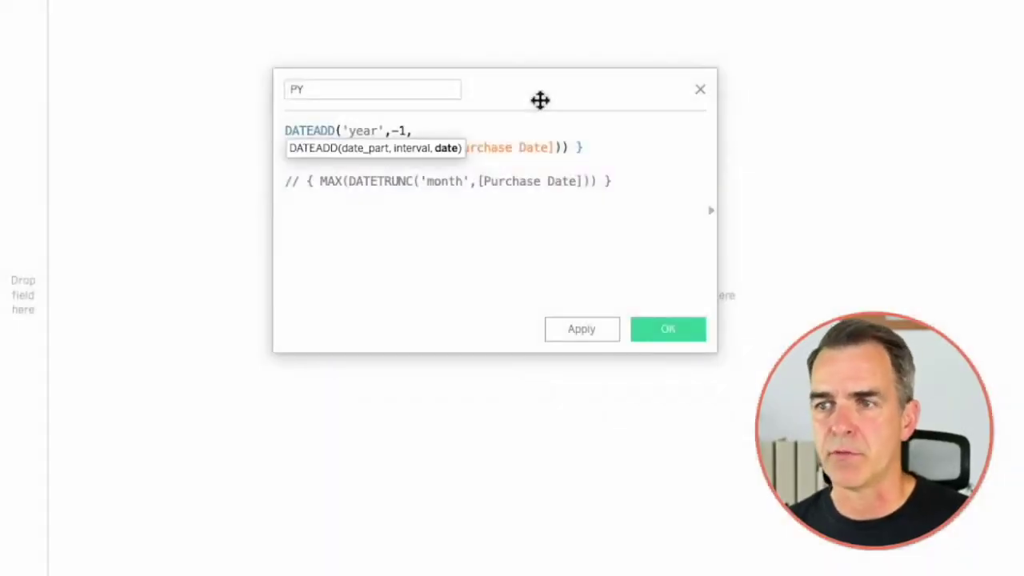
click(634, 145)
text())
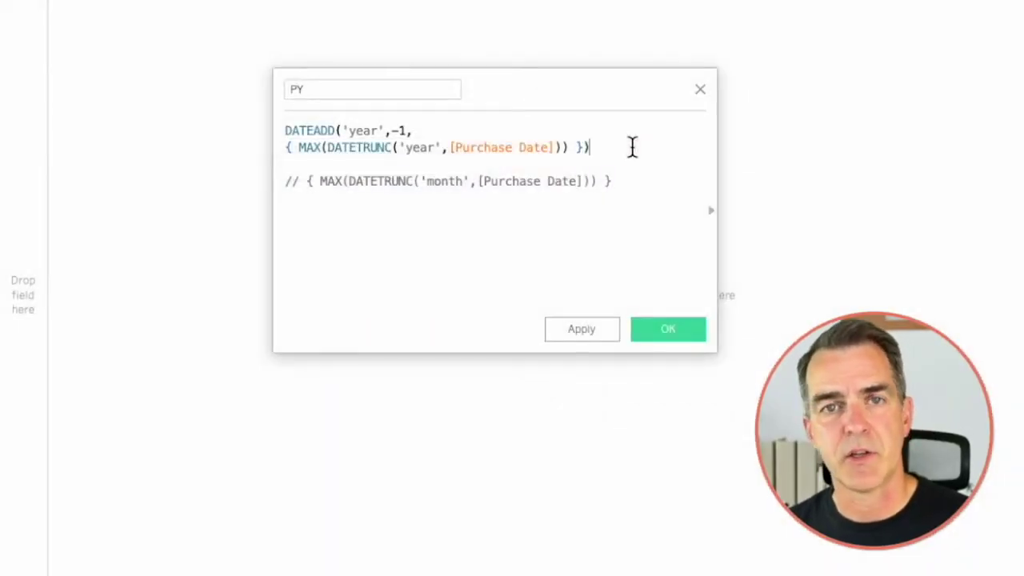
- Wrap the commented-out month expression in DATEADD('month',-1, ...) and save the PY field
click(305, 181)
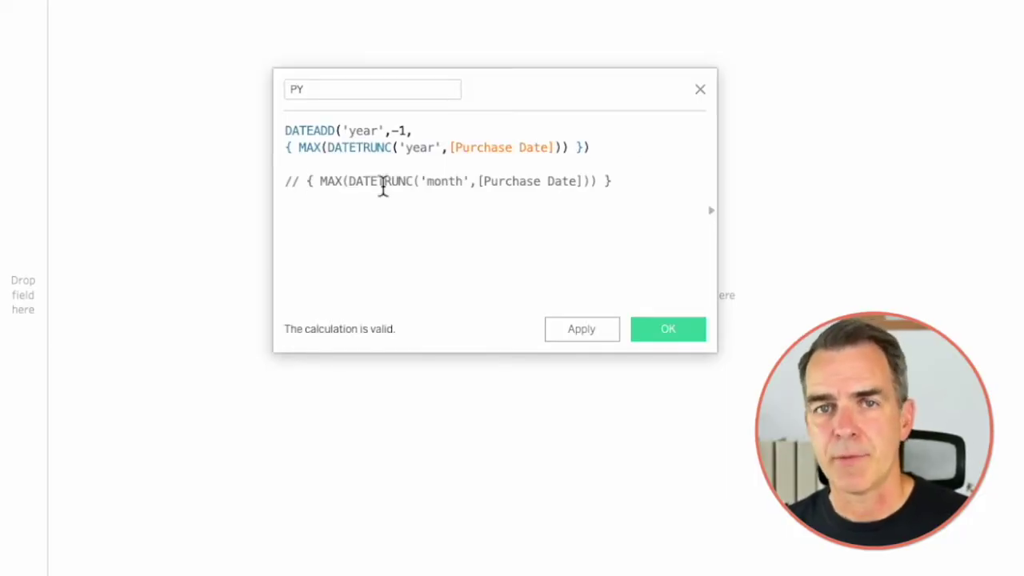
text(DATEADD('year',-1,)
double_click(383, 182)
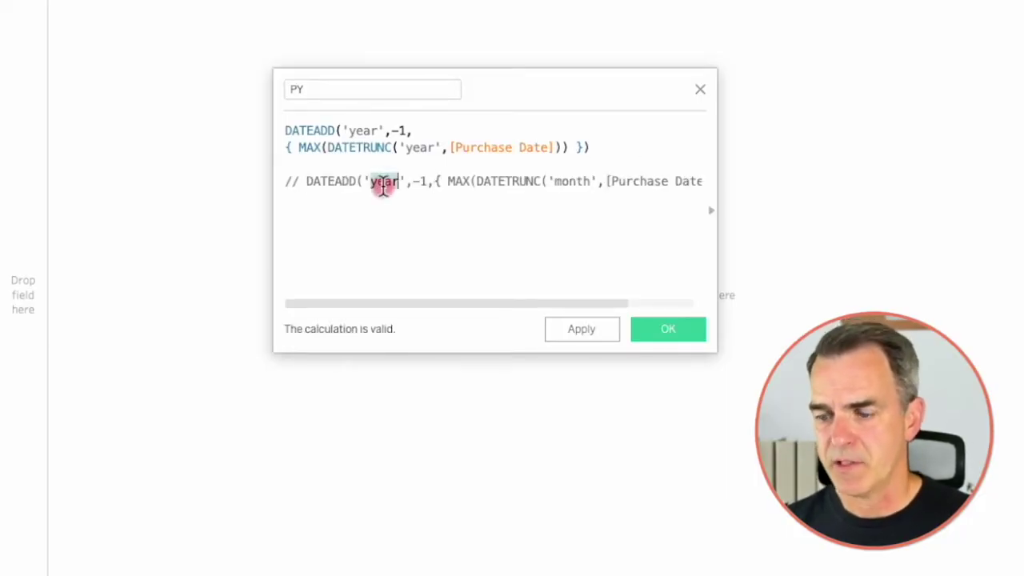
text(month)
key(End)
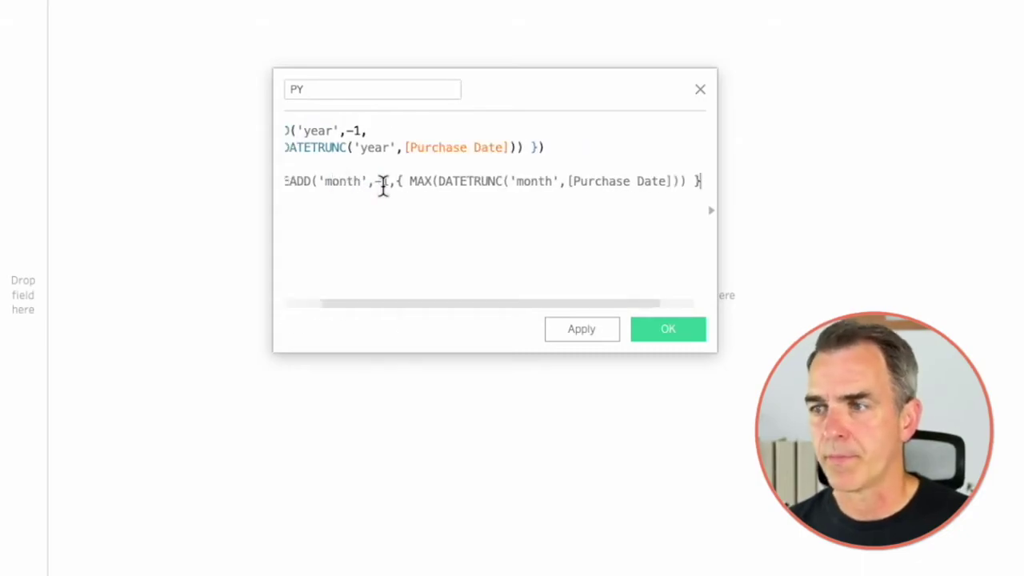
text())
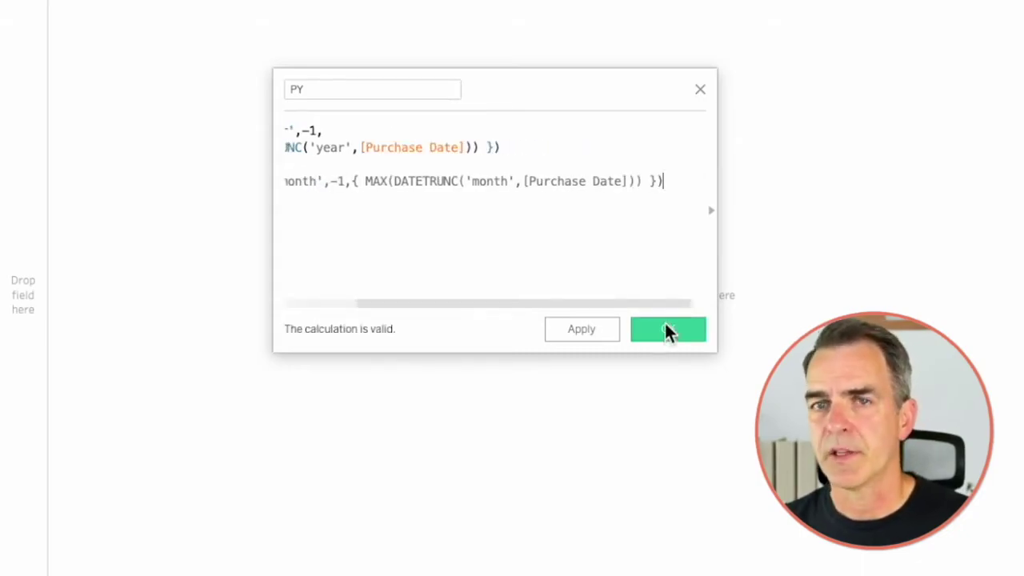
click(667, 327)
- Rename the copy of the Is CY field to Is PY, replace [CY] with [PY] in its formula, and save it
right_click(84, 284)
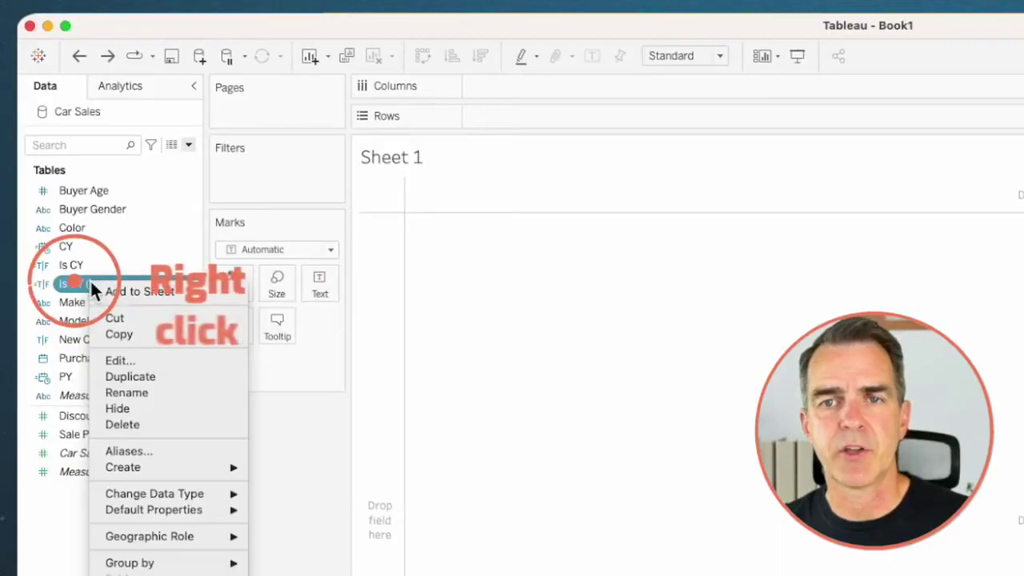
click(122, 376)
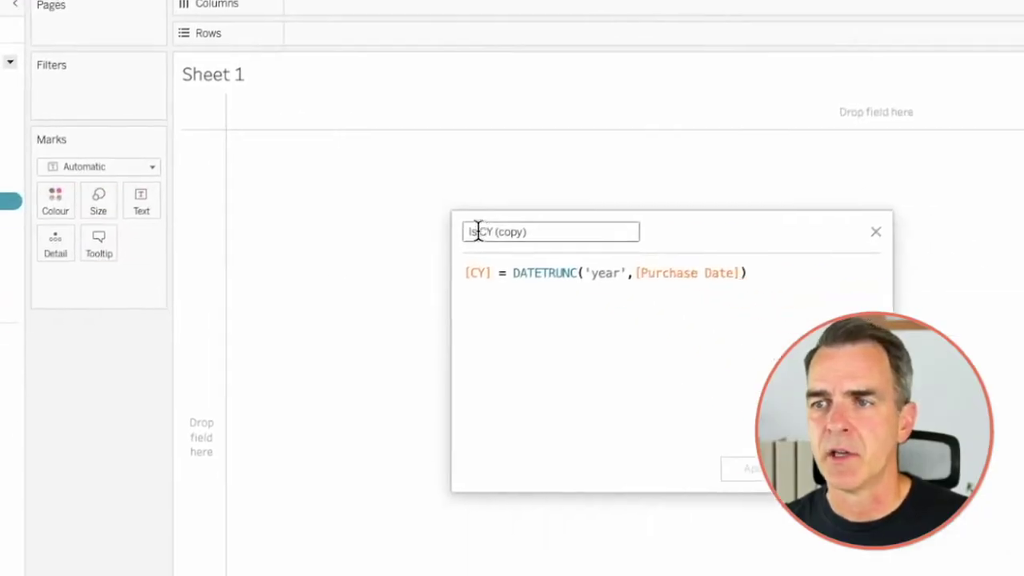
drag(655, 315, 754, 318)
text(PY)
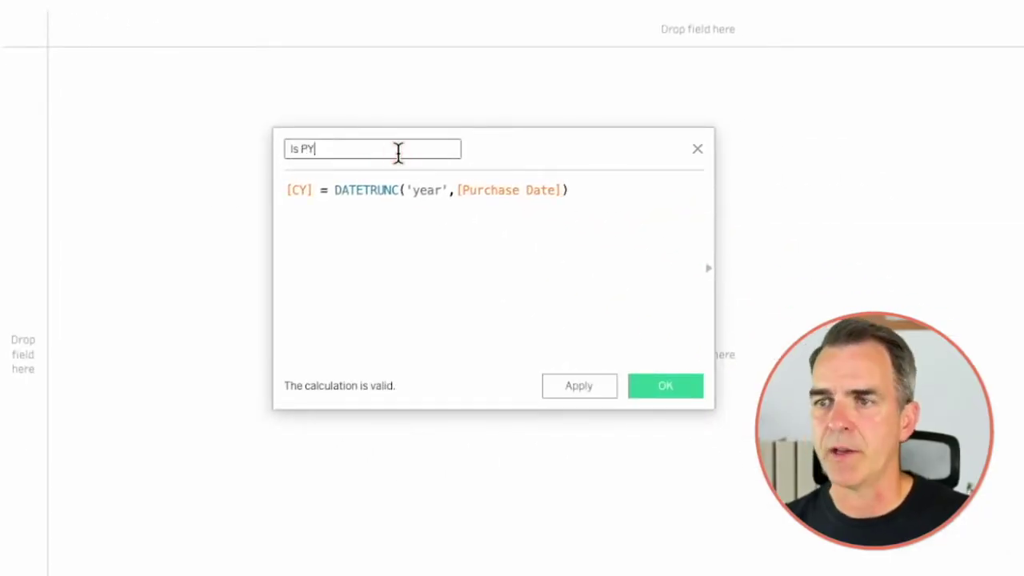
double_click(294, 189)
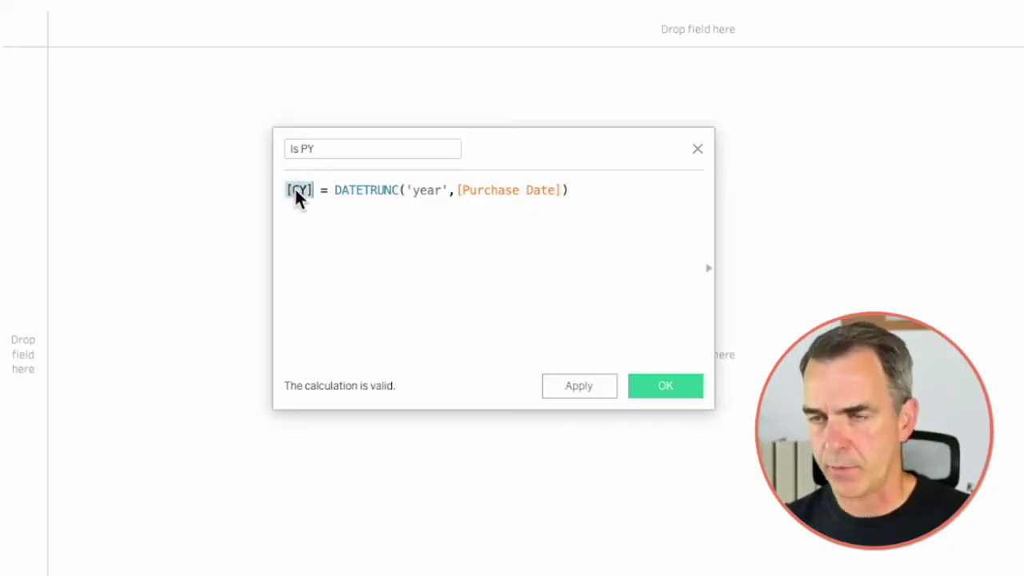
text(PY)
key(Return)
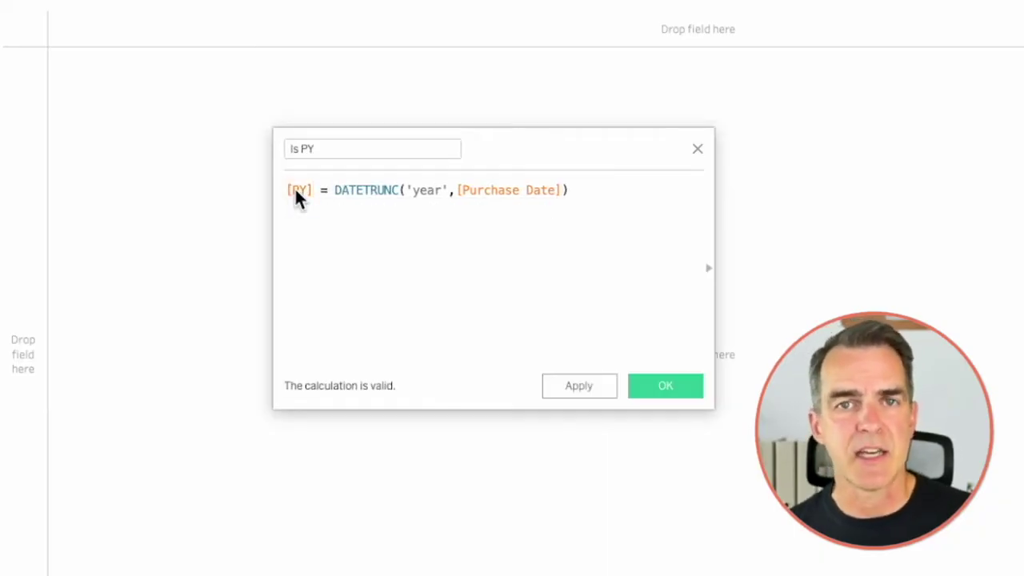
click(658, 387)
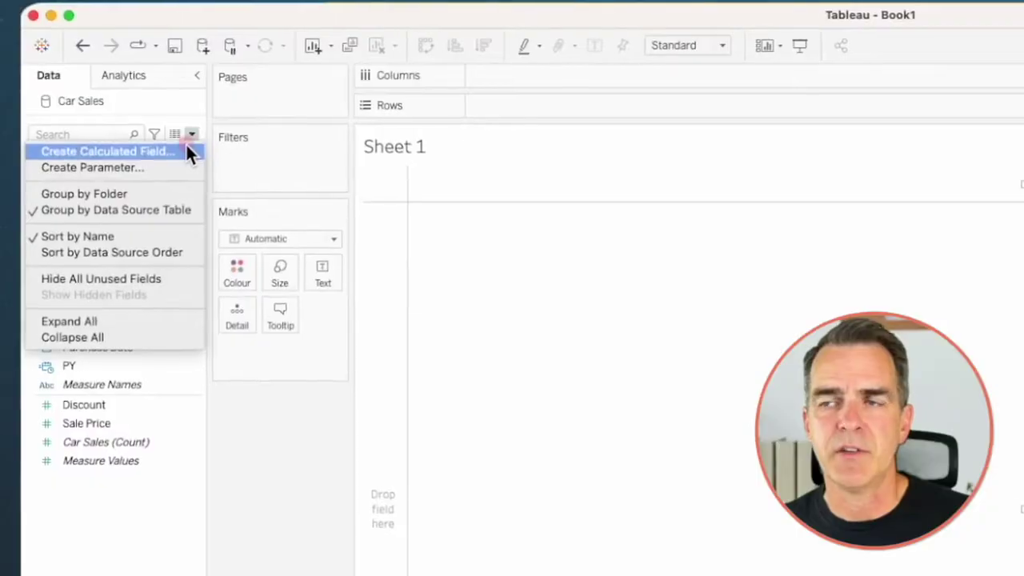
- Create a new calculated field named CY Sales in the Car Sales data source
click(186, 144)
key(BackSpace)
text(CY)
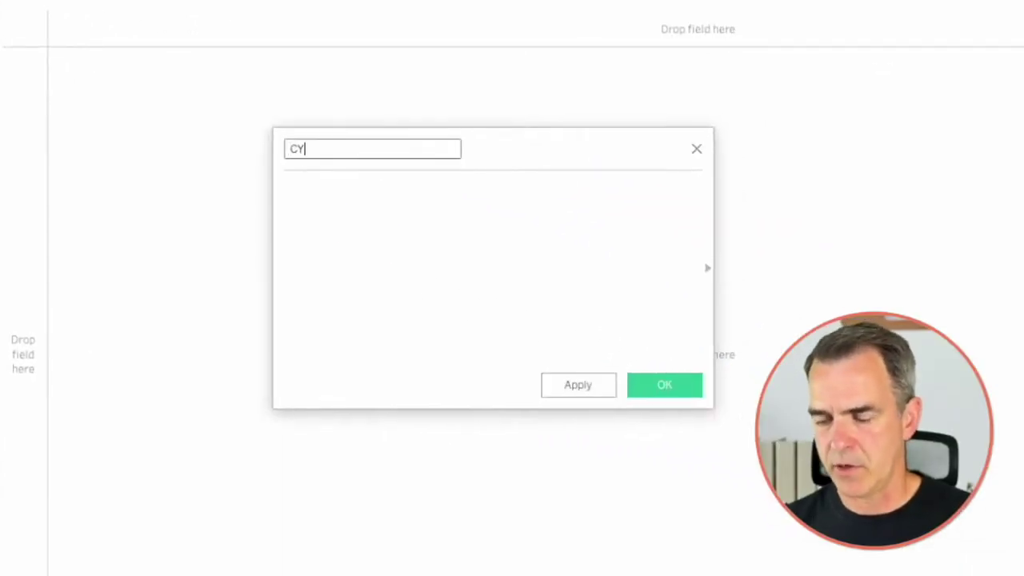
text( Sales)
- Define the CY Sales formula as INT([Is CY])*[Sale Price] and save the field
click(377, 237)
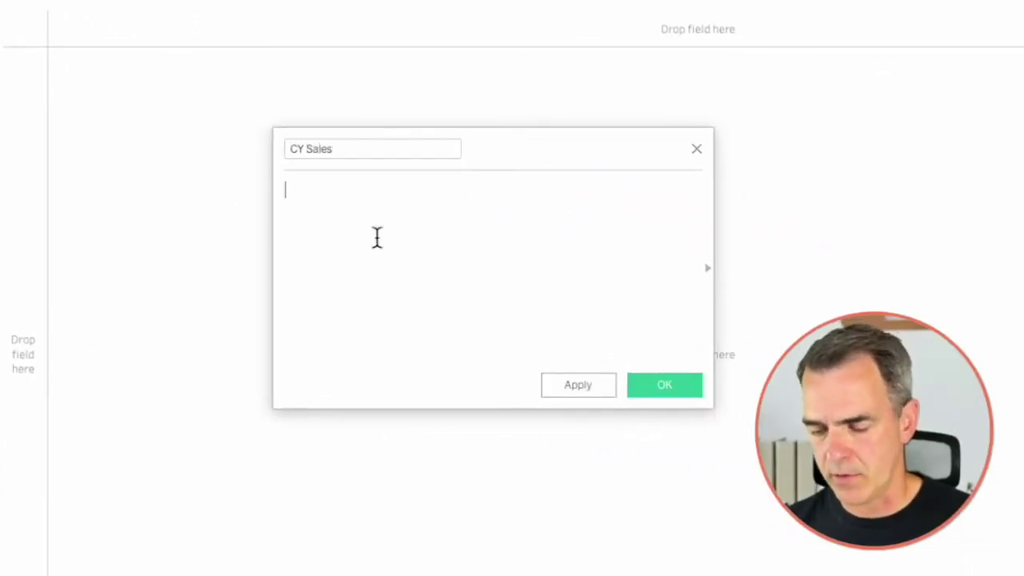
text(INT()
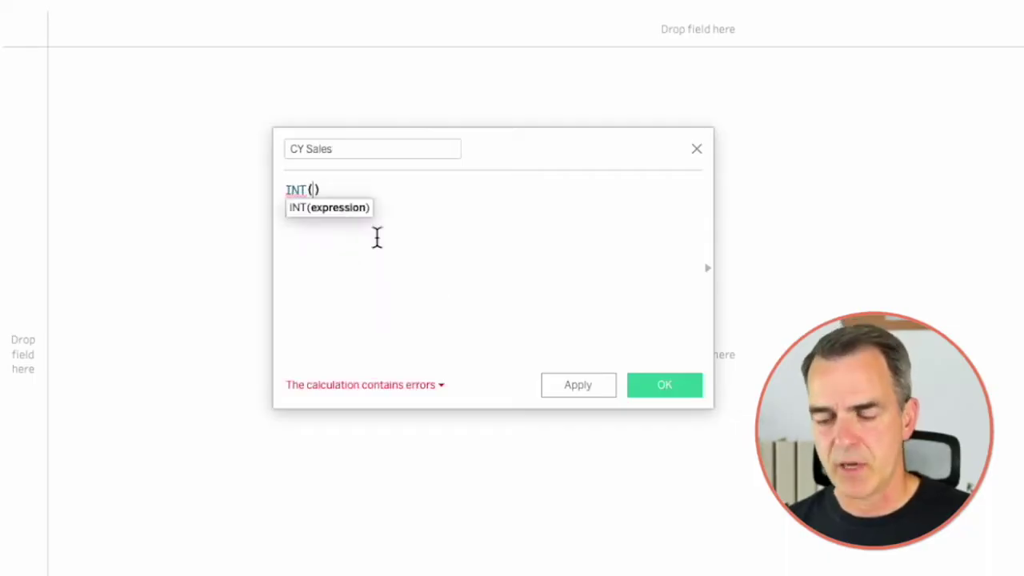
text(is)
key(Return)
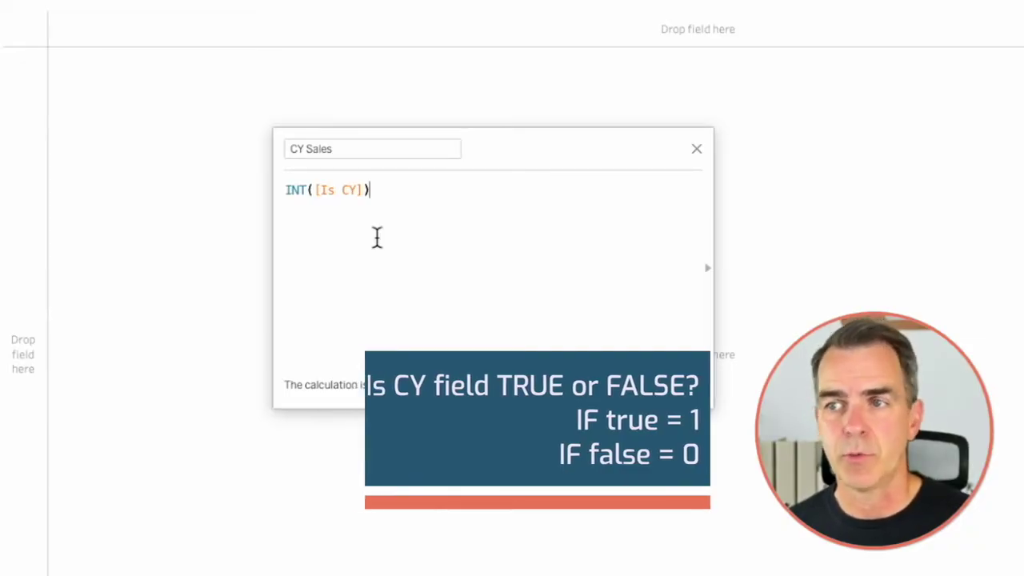
text(*s)
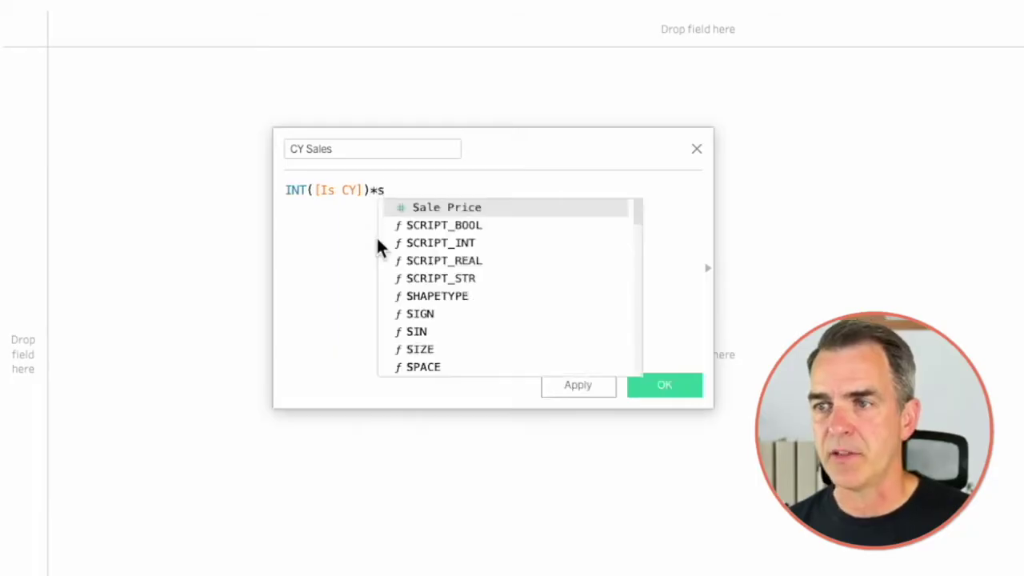
key(Return)
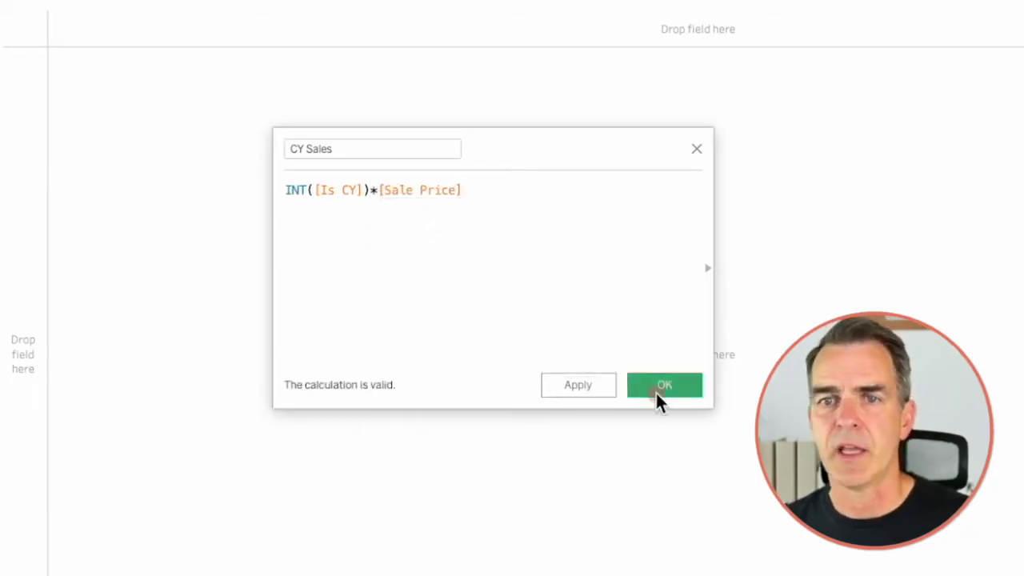
click(658, 390)
- Duplicate CY Sales, rename the copy PY Sales, replace [Is CY] with [Is PY] in its formula, and save it
right_click(96, 253)
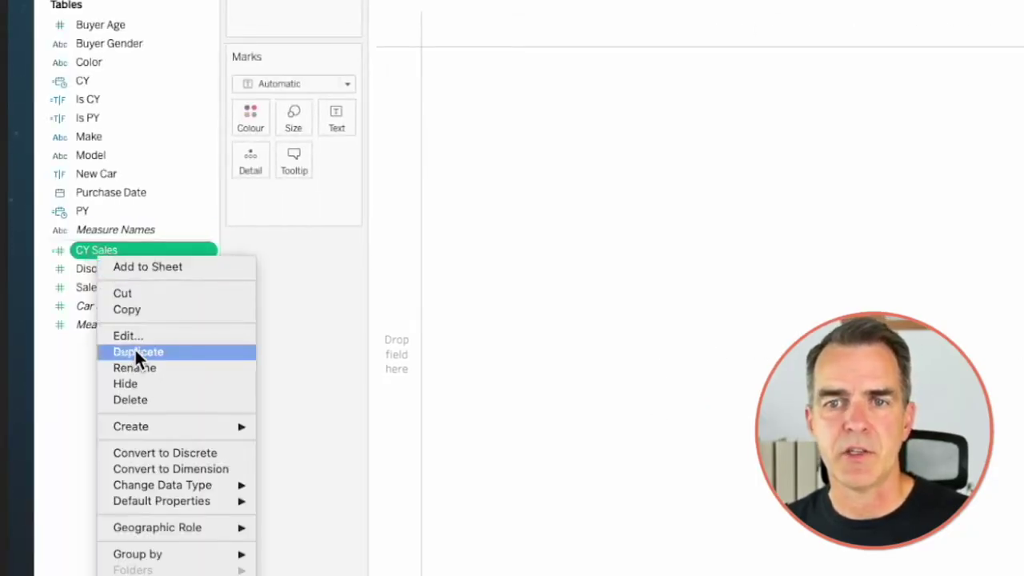
click(136, 353)
right_click(105, 271)
click(168, 348)
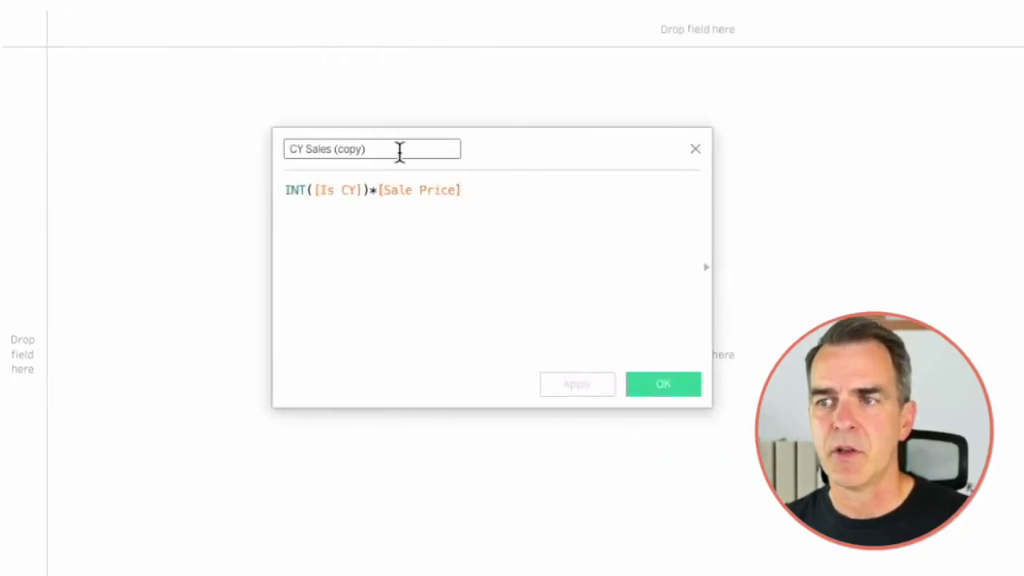
drag(630, 151, 477, 153)
text(PY Sales)
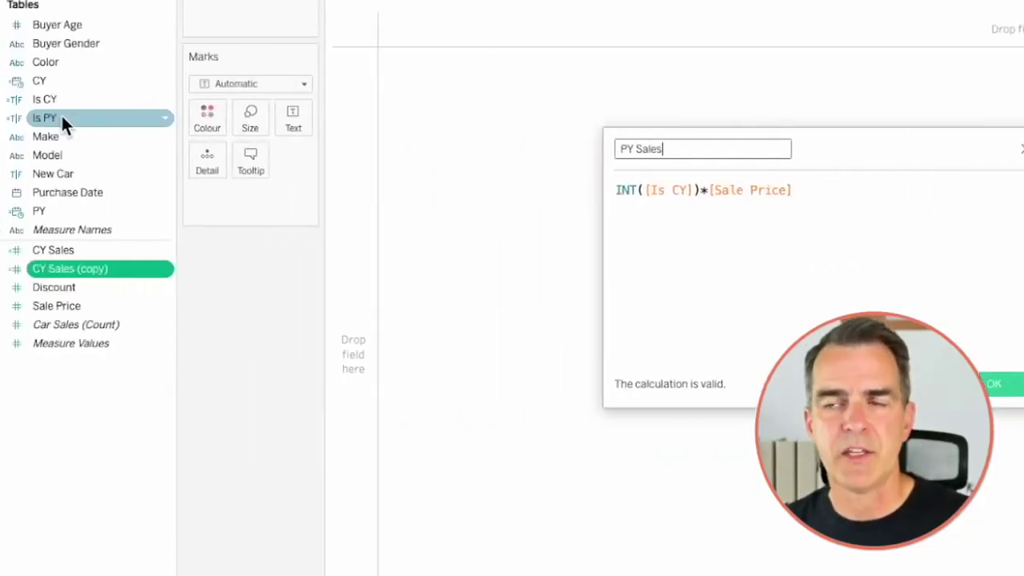
drag(60, 114, 663, 192)
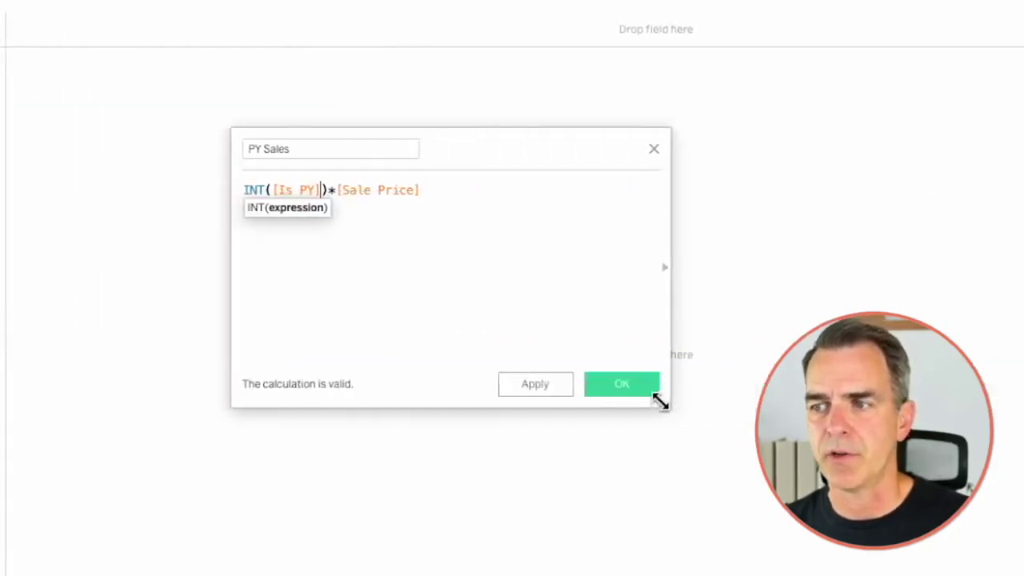
click(1010, 389)
- Add CY Sales and PY Sales to Sheet 1 as text marks
drag(72, 373, 314, 240)
drag(102, 409, 320, 248)
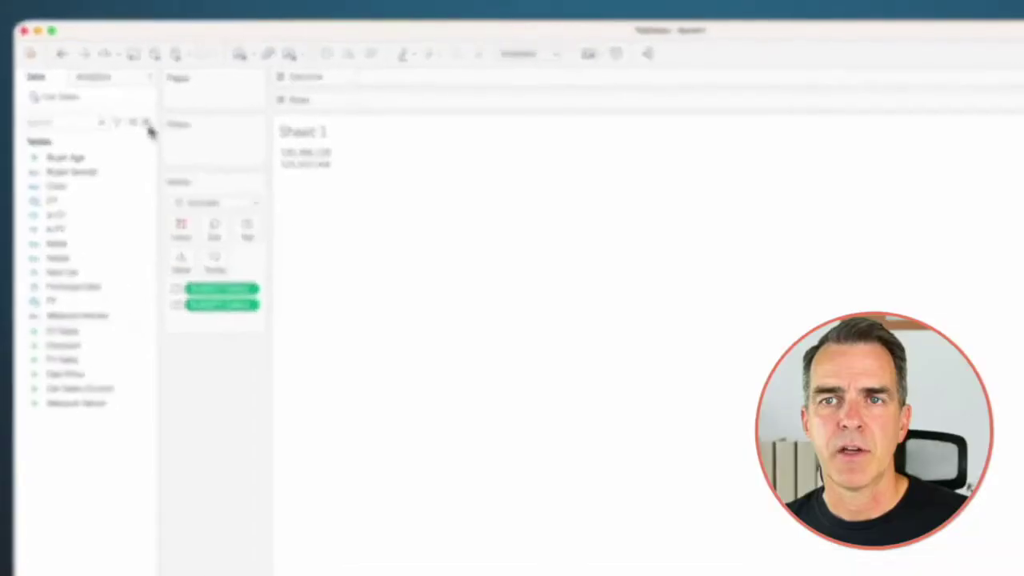
- Create a calculated field YoY Diff as SUM([CY Sales])-SUM([PY Sales]) and add it to the sheet's text marks
click(183, 140)
click(178, 150)
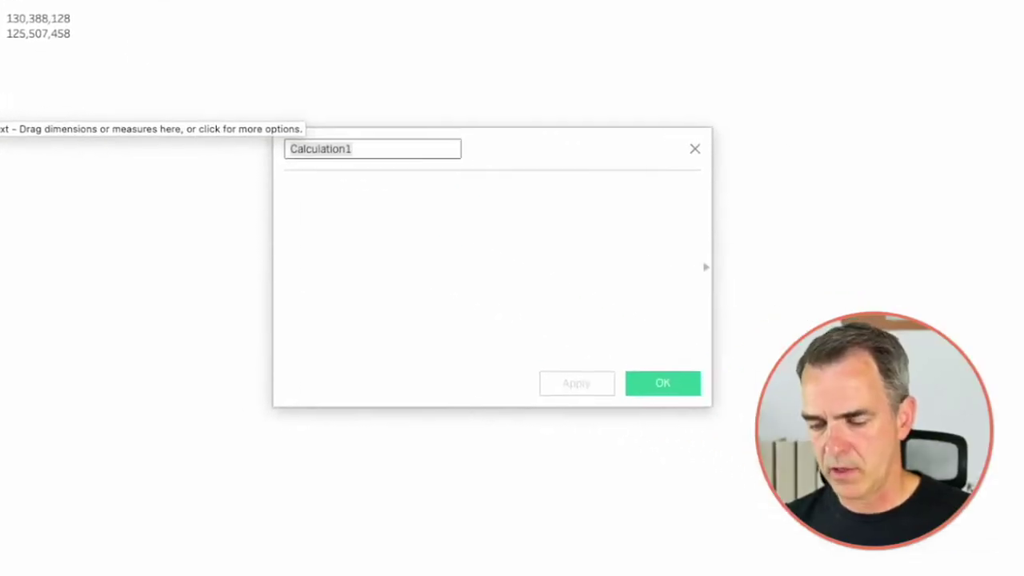
text(YoY Diff)
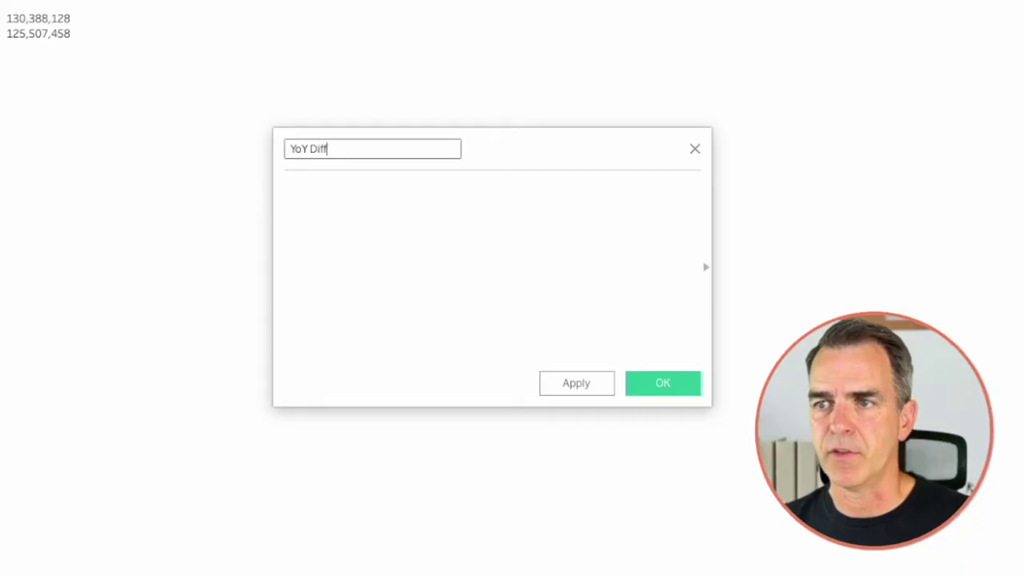
click(386, 240)
drag(87, 192, 512, 290)
text(-)
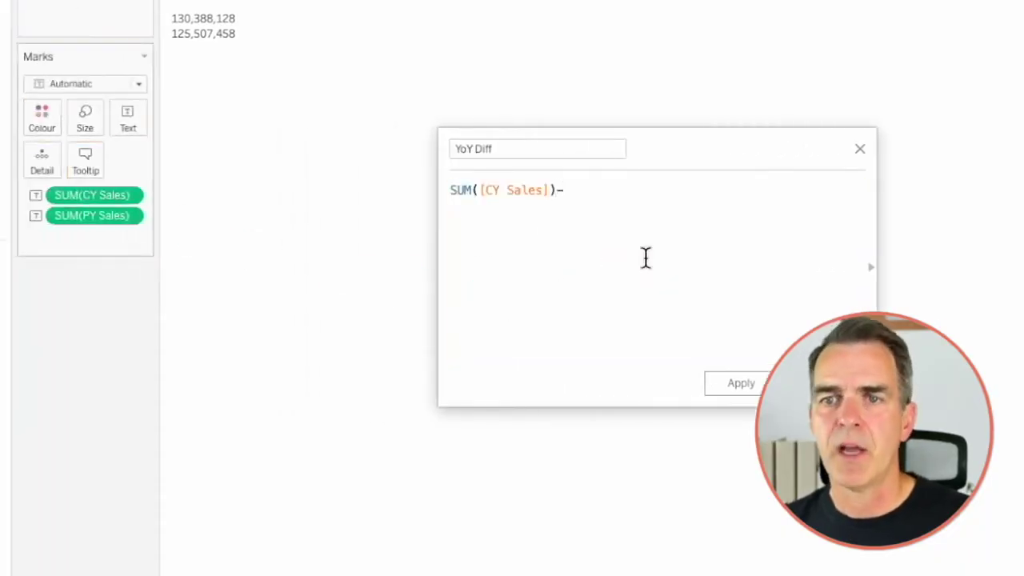
drag(106, 218, 696, 244)
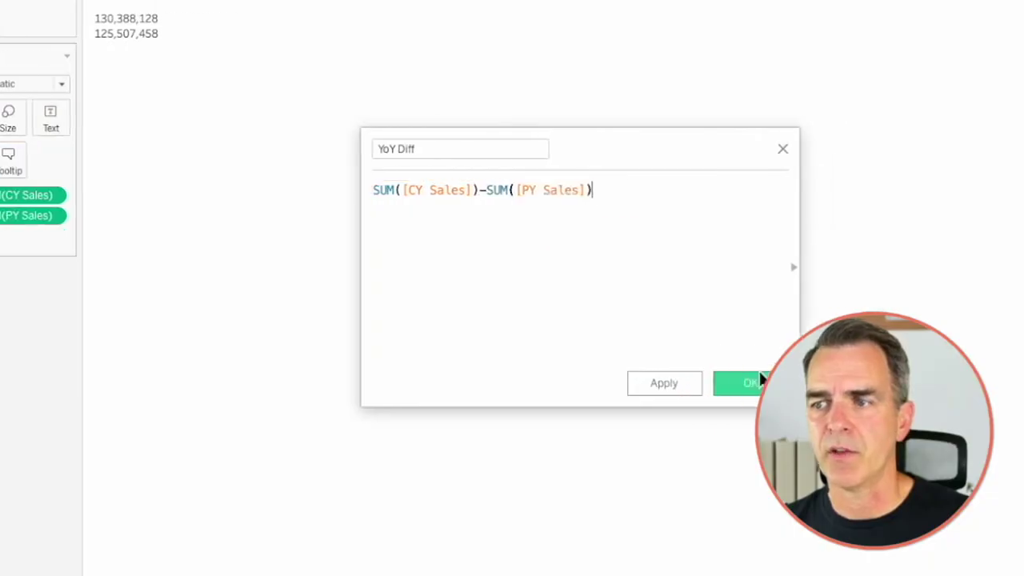
click(834, 385)
drag(110, 324, 333, 126)
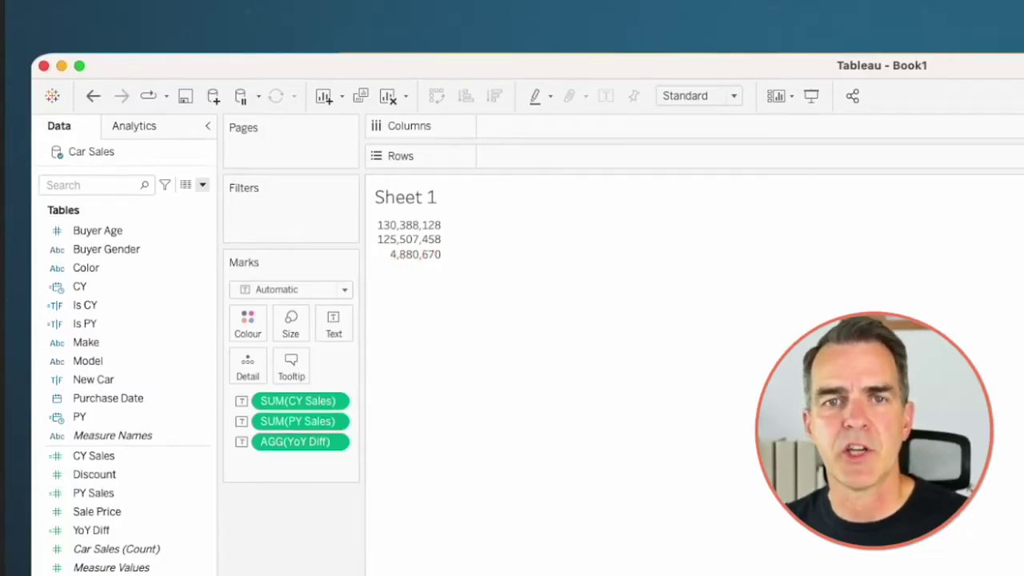
- Create a calculated field YoY % Diff with the formula [YoY Diff]/SUM([PY Sales]) and save it
click(201, 184)
click(196, 200)
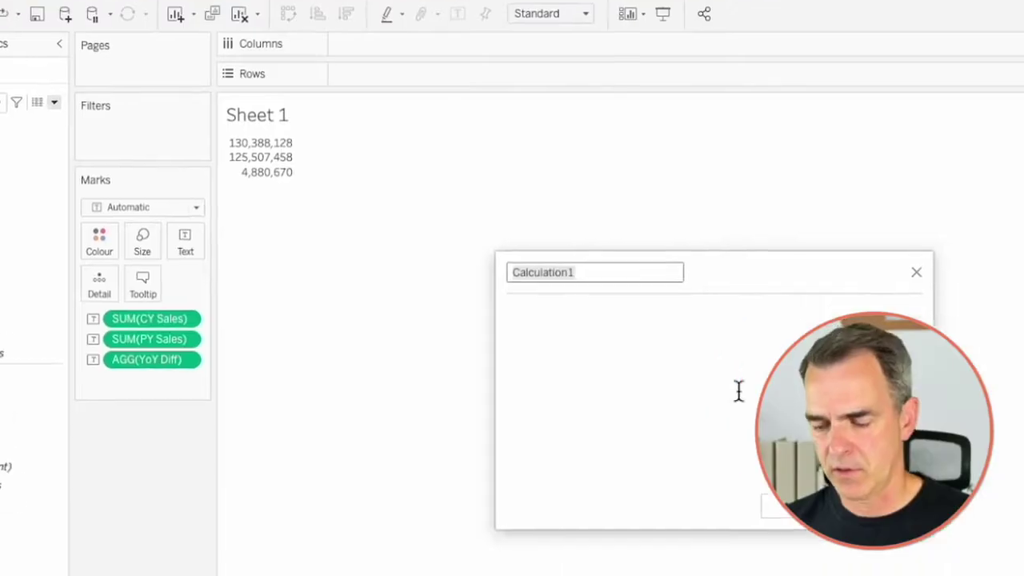
text(YoY % Diff)
click(589, 268)
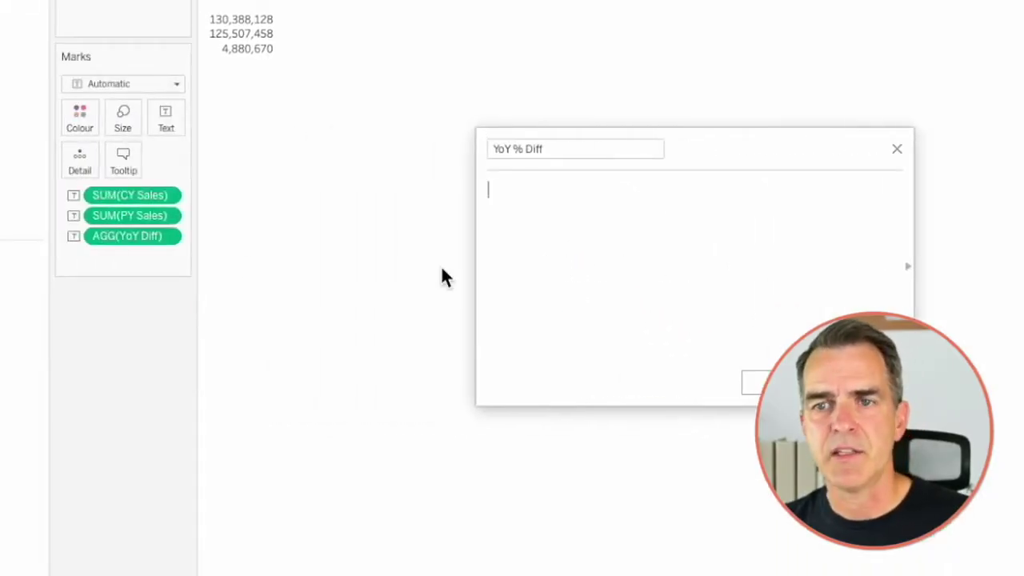
drag(4, 236, 532, 247)
drag(661, 245, 664, 243)
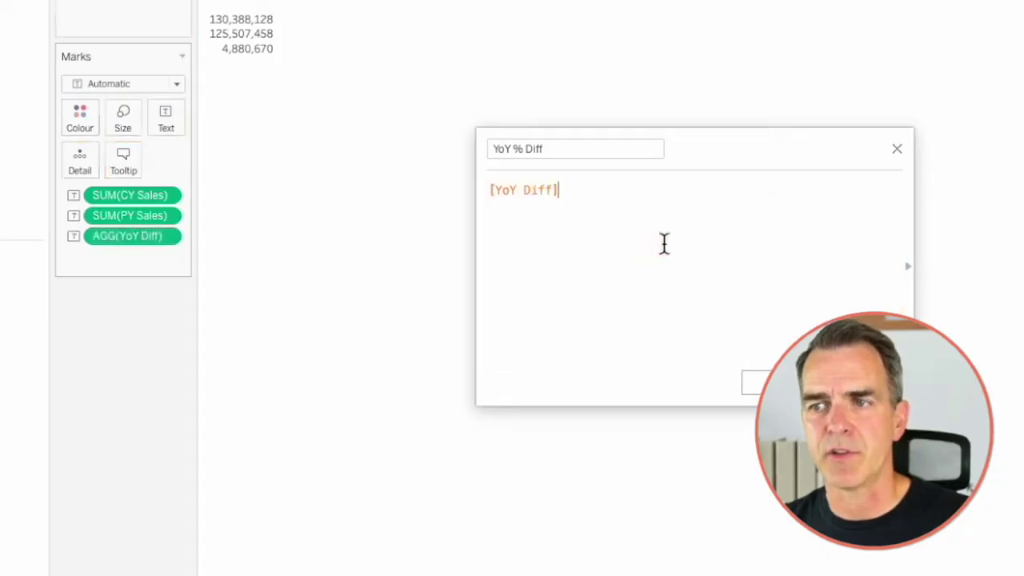
text(/)
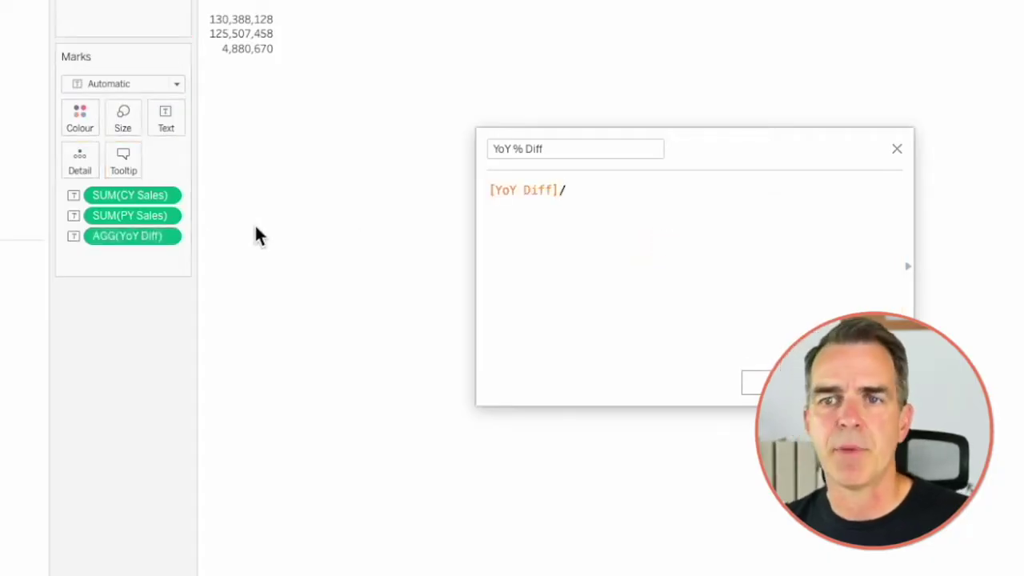
drag(139, 216, 718, 247)
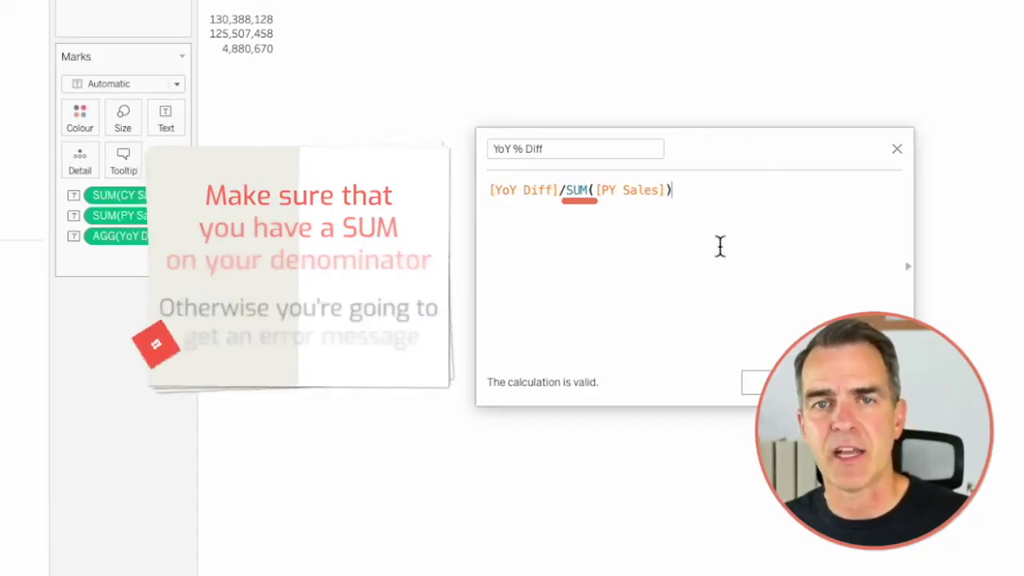
click(751, 383)
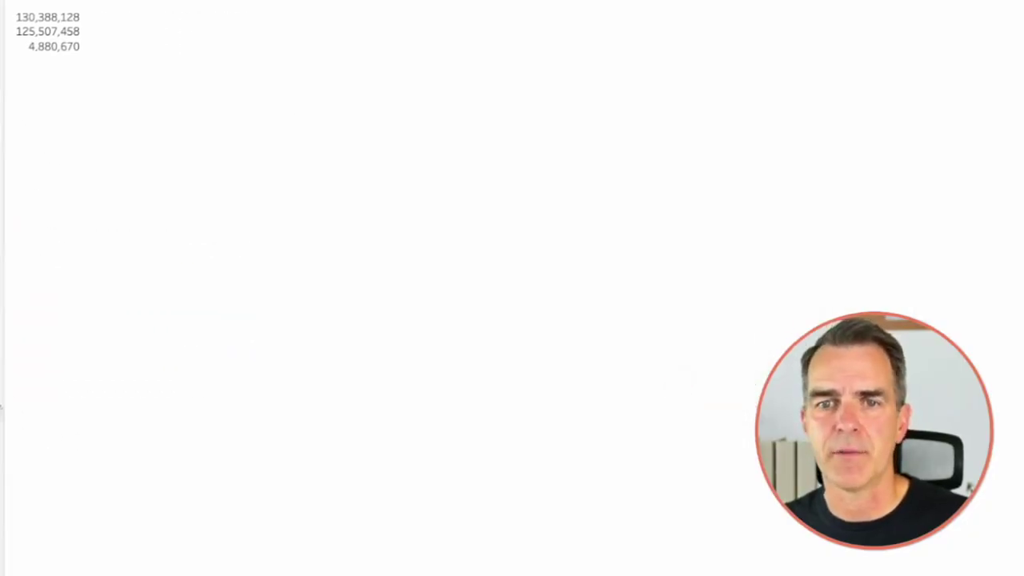
- Set the default number format of YoY % Diff to custom +0.0%;-0.0% and add the field to the sheet's text marks
click(127, 241)
right_click(127, 242)
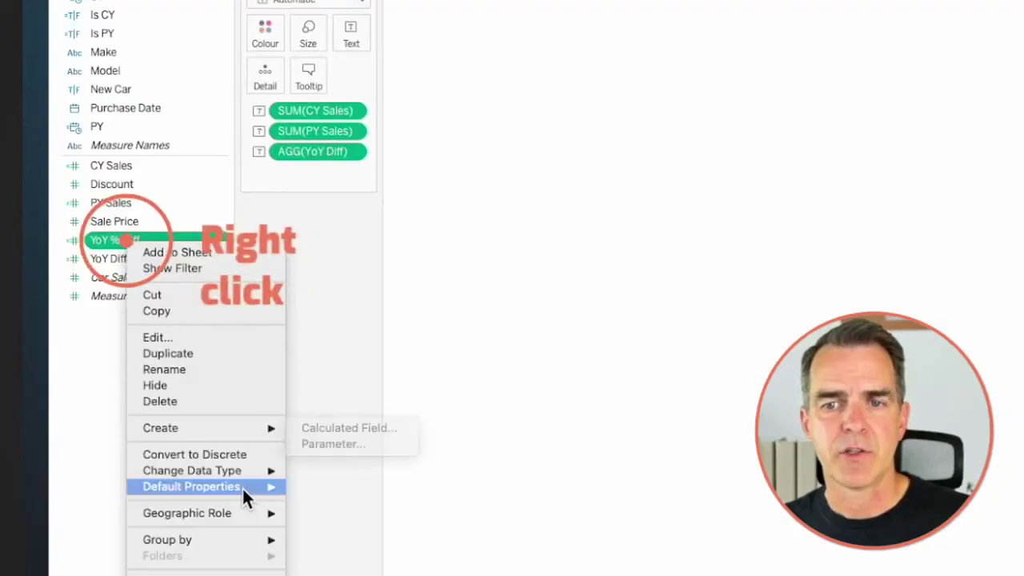
mouse_move(240, 487)
click(370, 518)
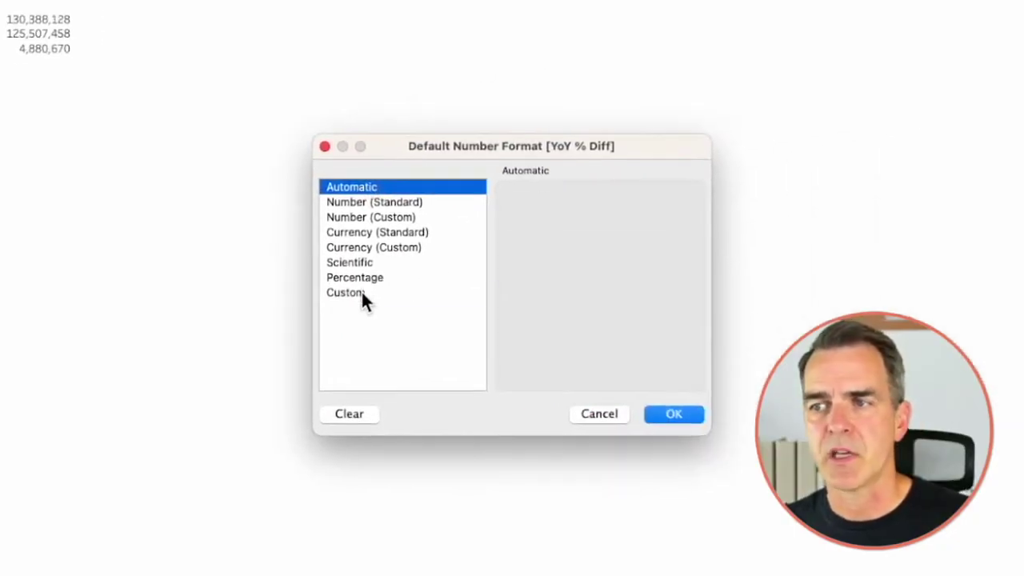
click(362, 293)
click(525, 217)
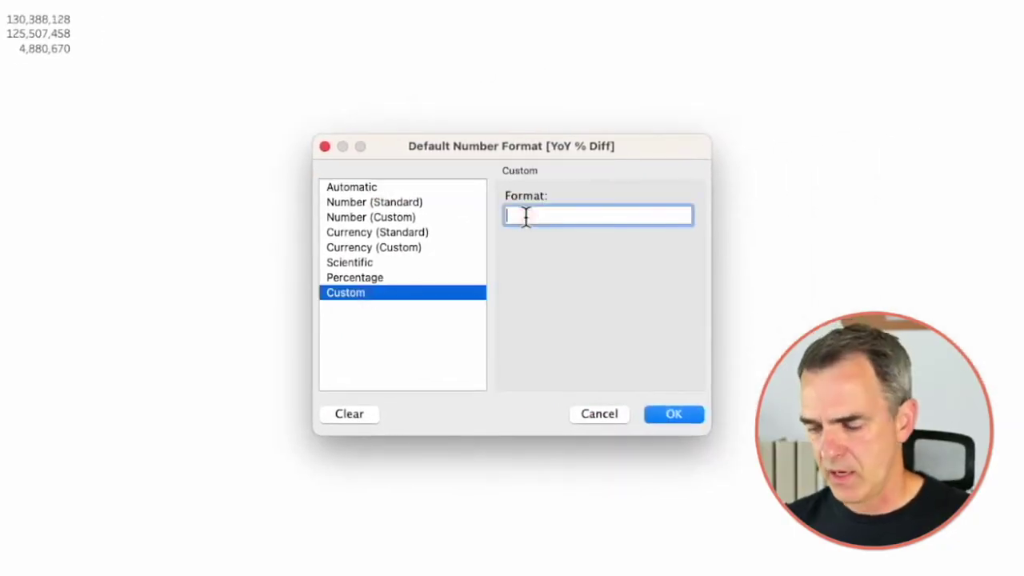
text(+0.0%;)
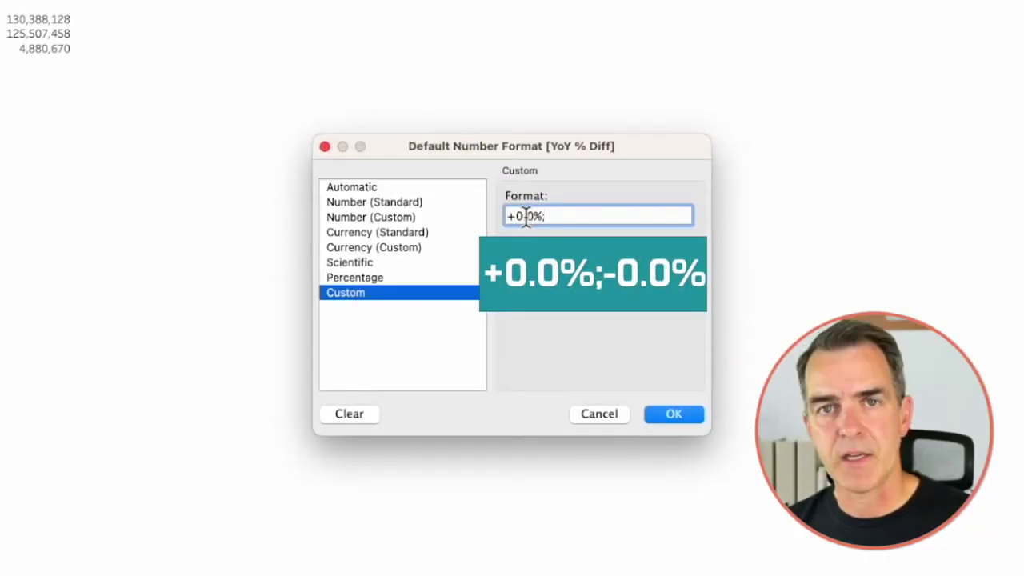
text(-0.0%)
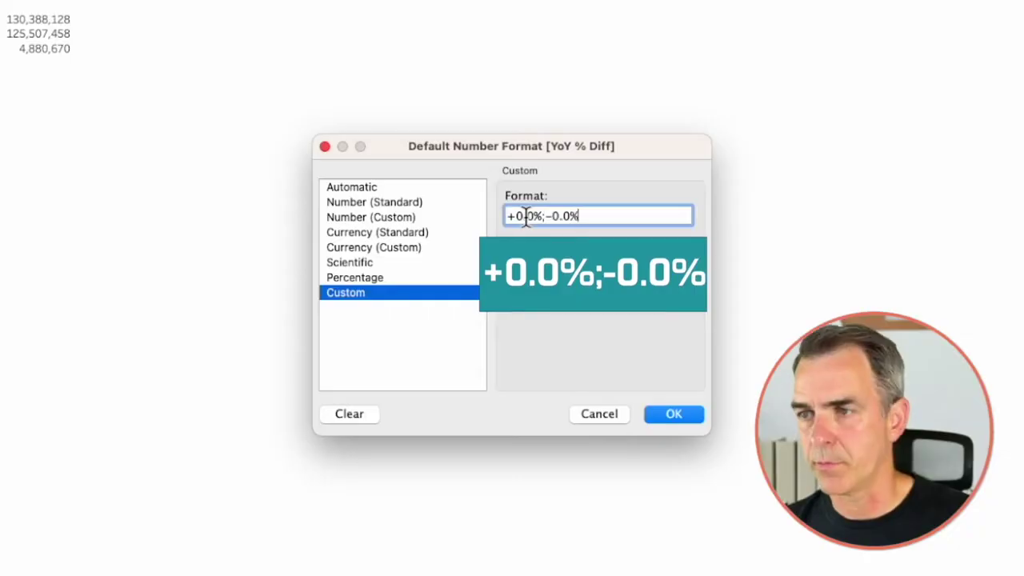
click(672, 414)
drag(9, 405, 138, 199)
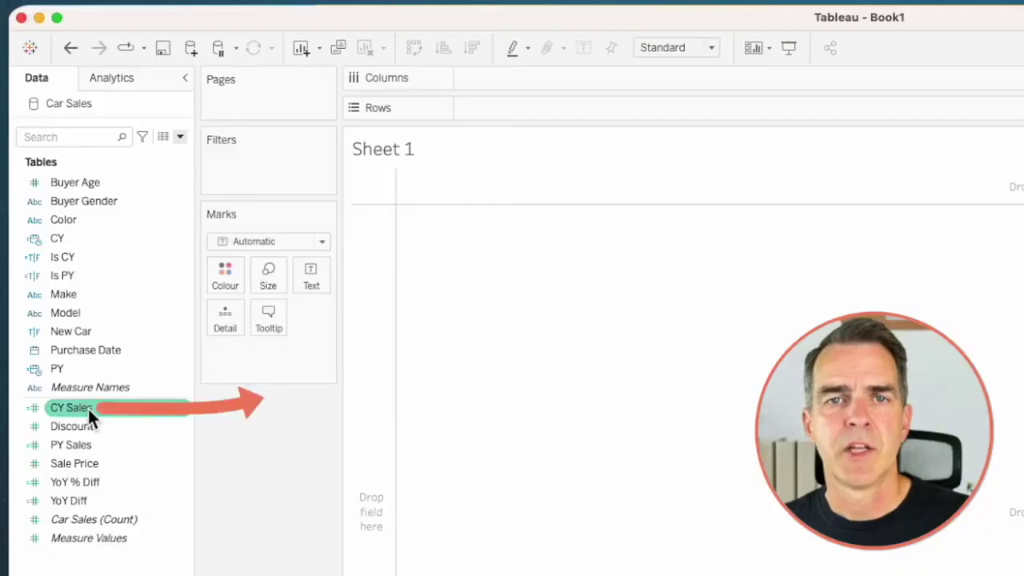
- Add CY Sales and YoY % Diff as text marks on the empty sheet
drag(88, 409, 300, 274)
click(98, 483)
drag(98, 481, 313, 274)
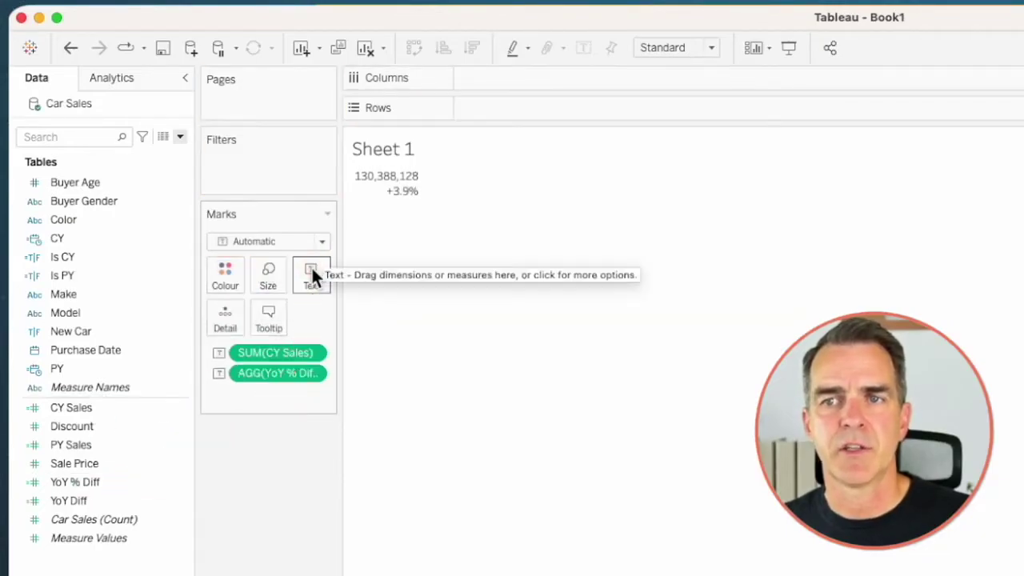
- Rearrange the text mark's label so CY Sales sits on its own line above YoY % Diff, with both lines centred
click(311, 274)
click(470, 316)
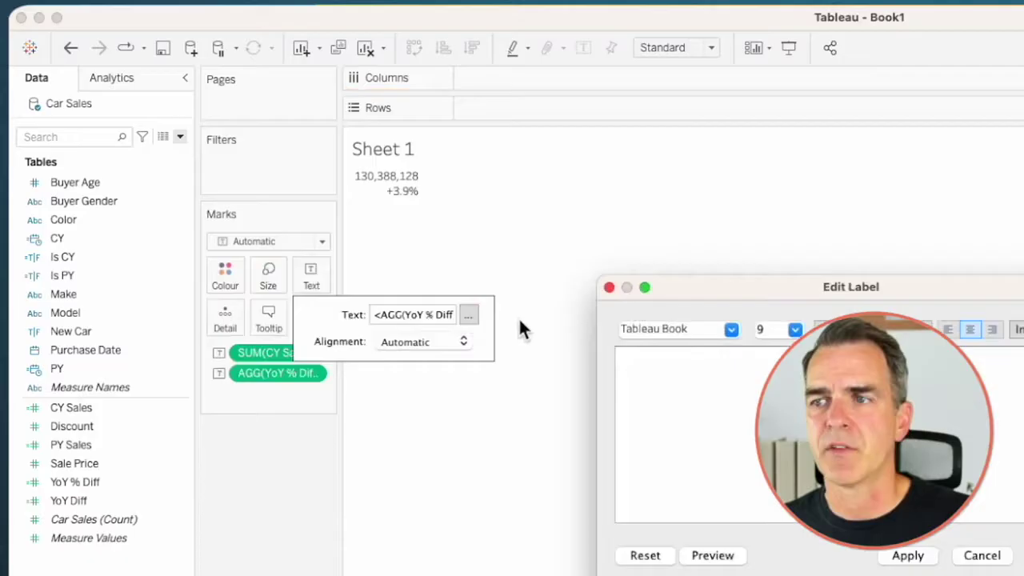
drag(896, 373, 810, 373)
key(super+x)
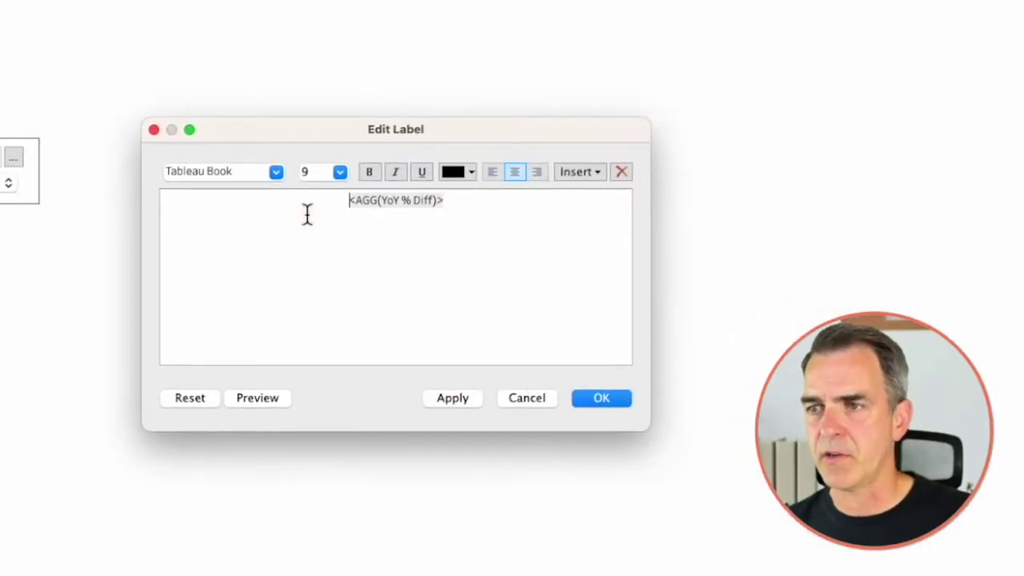
key(super+Up)
key(super+v)
key(Return)
key(super+a)
click(515, 171)
- Set the CY Sales line of the label to font size 22
drag(440, 201, 352, 200)
click(340, 172)
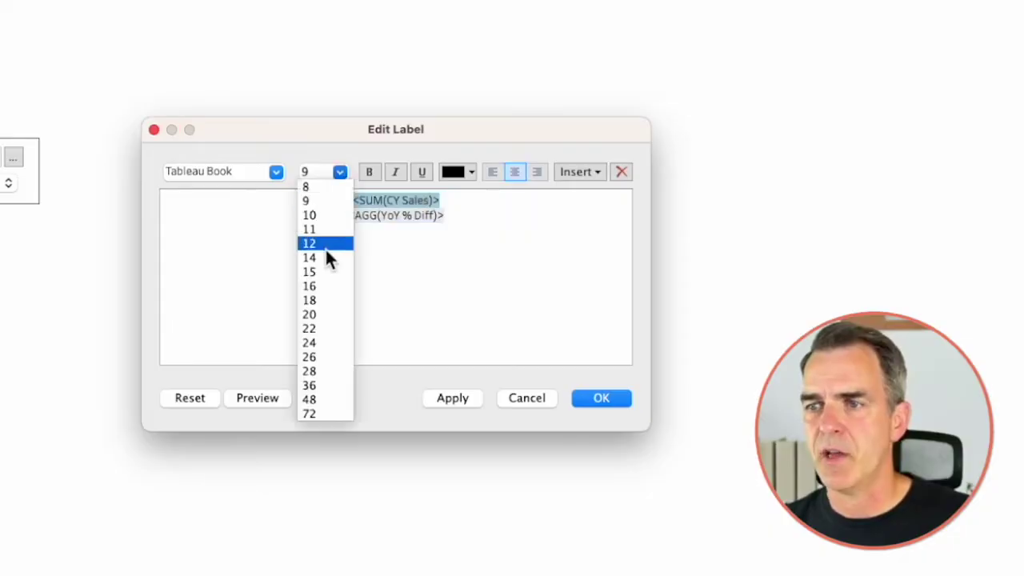
click(320, 328)
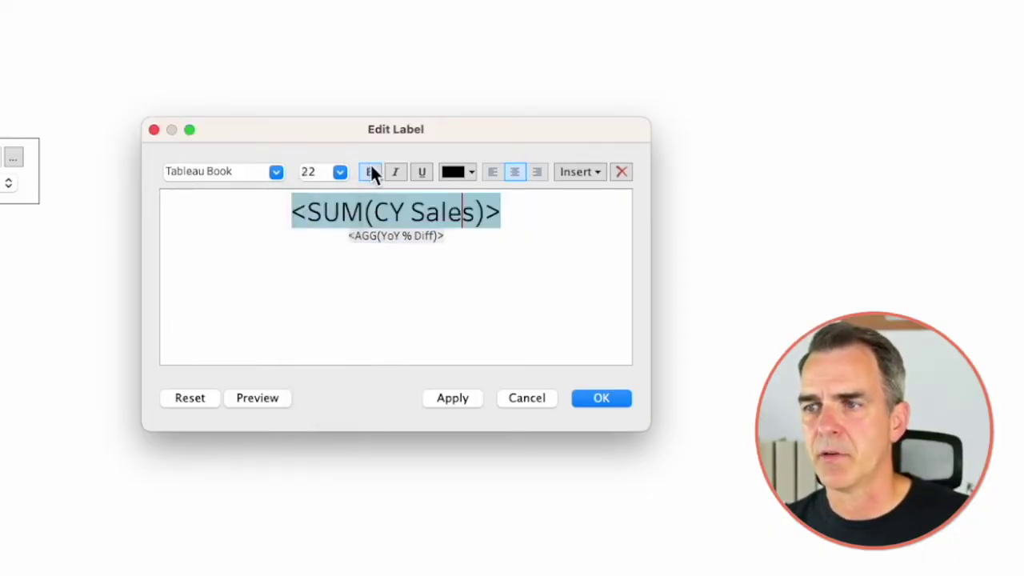
- Set the YoY % Diff line of the label to font size 12 and append the text "vs. PY"
drag(347, 236, 443, 238)
click(340, 173)
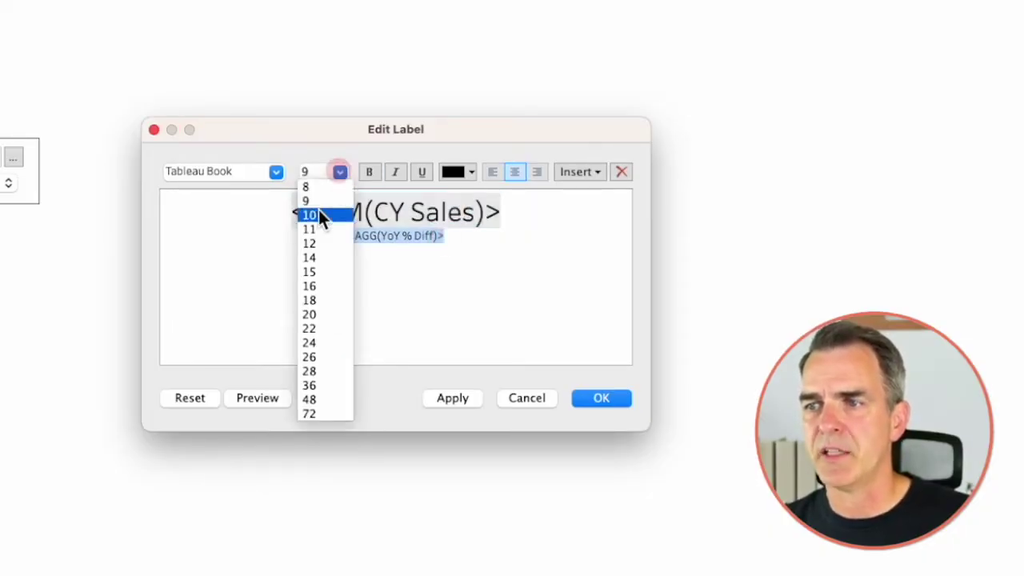
click(312, 240)
click(496, 245)
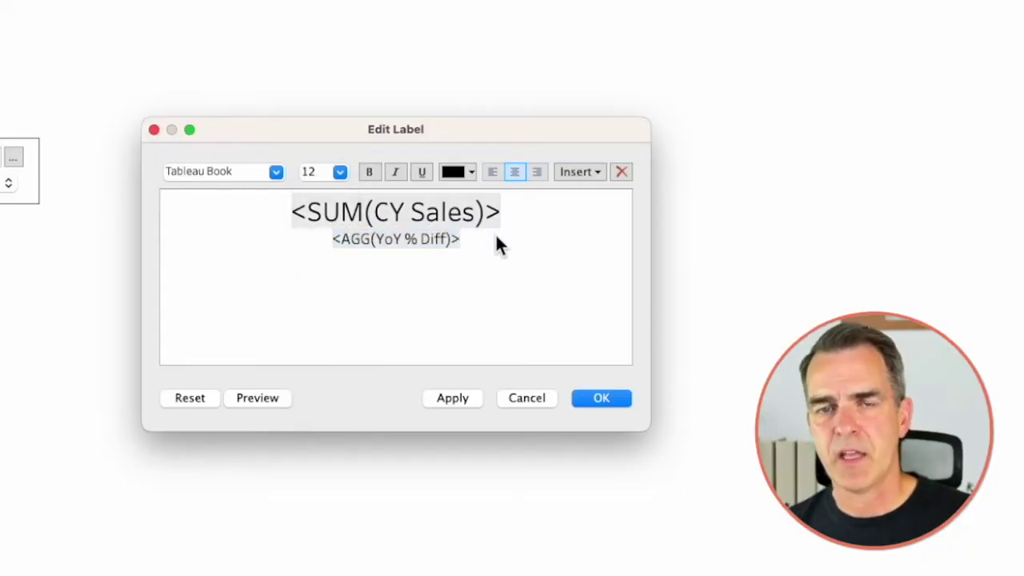
text(vs. PY)
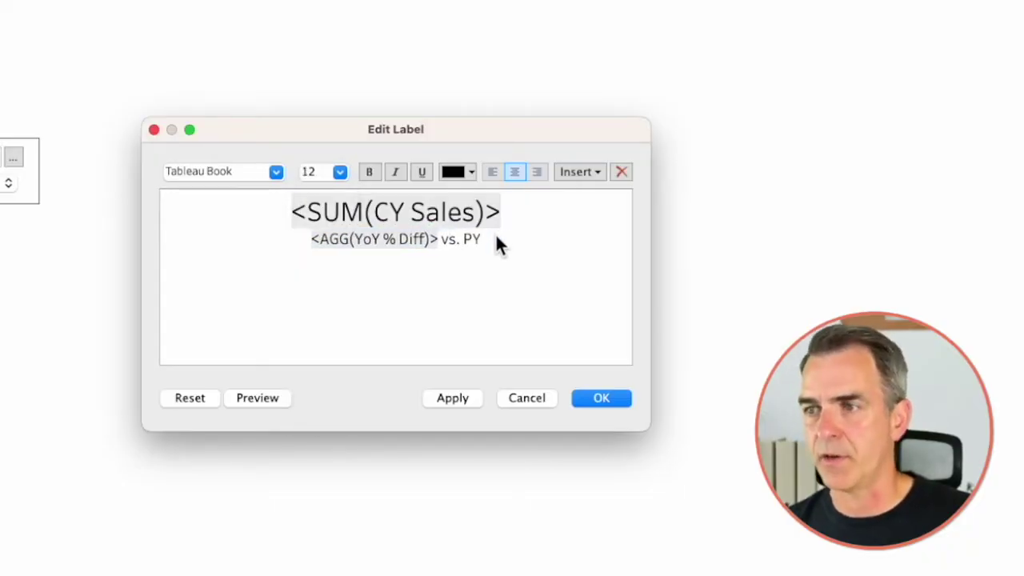
- Add a "SALES" heading at font size 10 above the CY Sales line and save the label
click(276, 204)
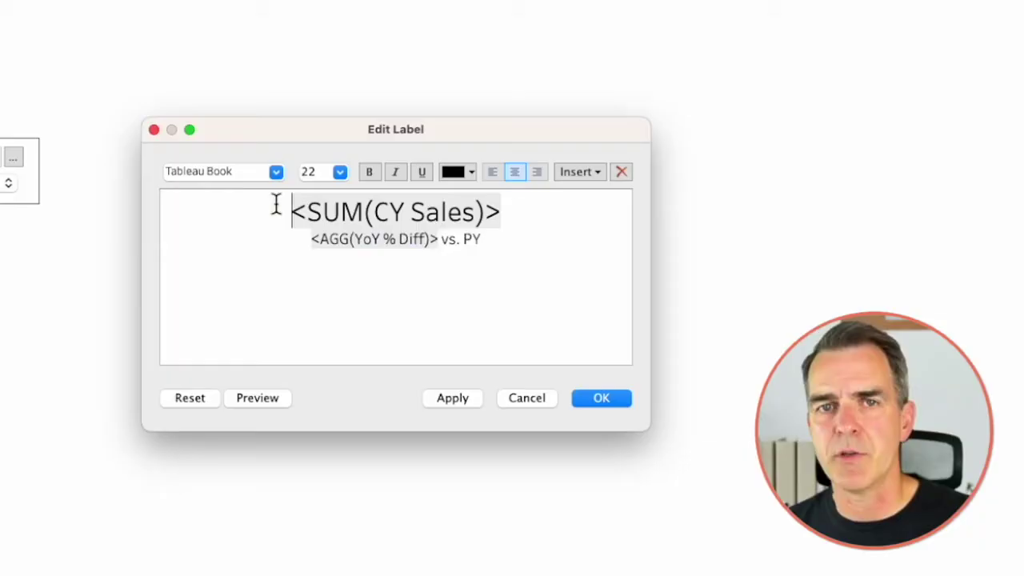
key(Return)
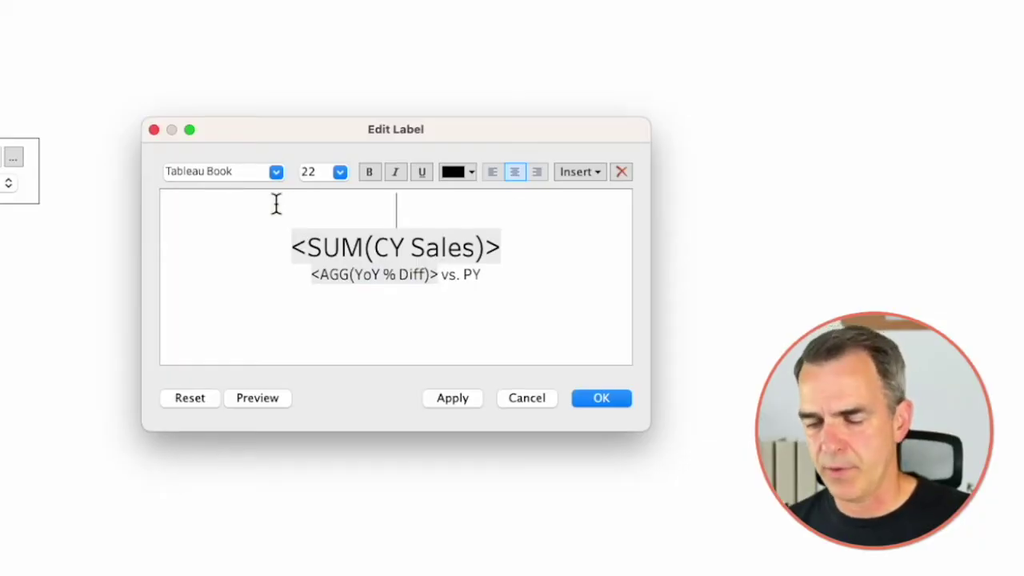
text(SALES)
key(shift+Home)
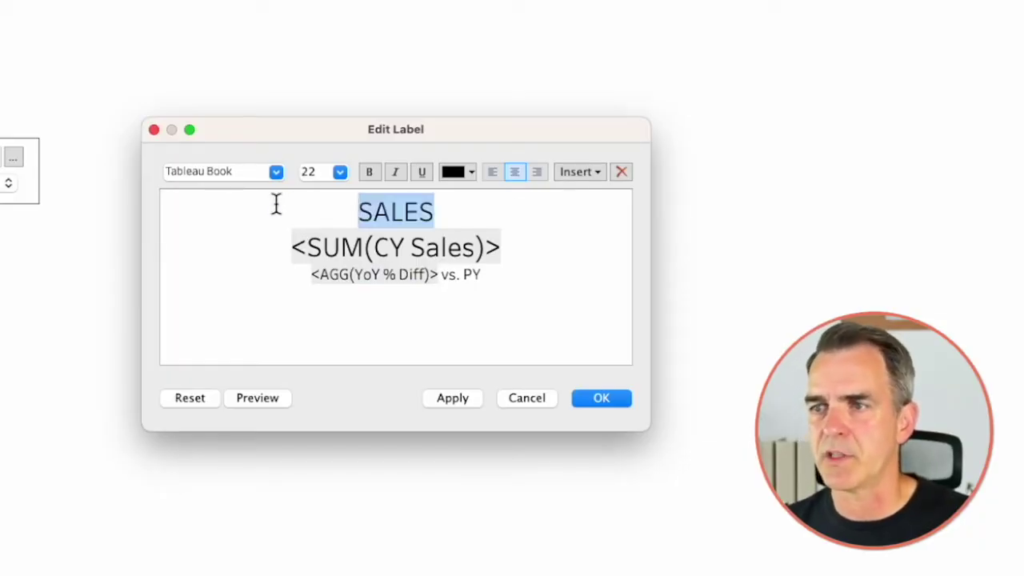
click(338, 172)
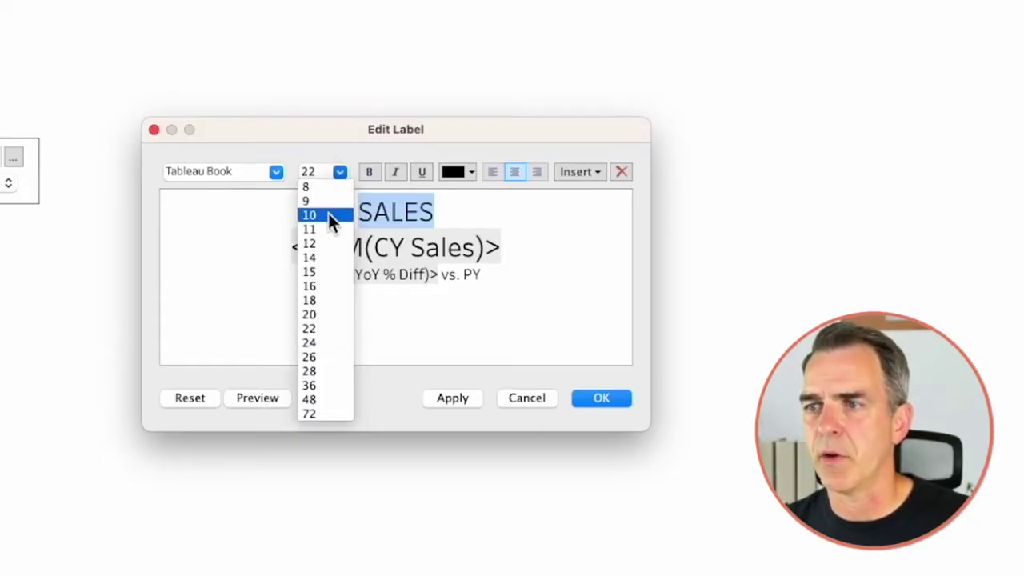
click(328, 215)
click(592, 397)
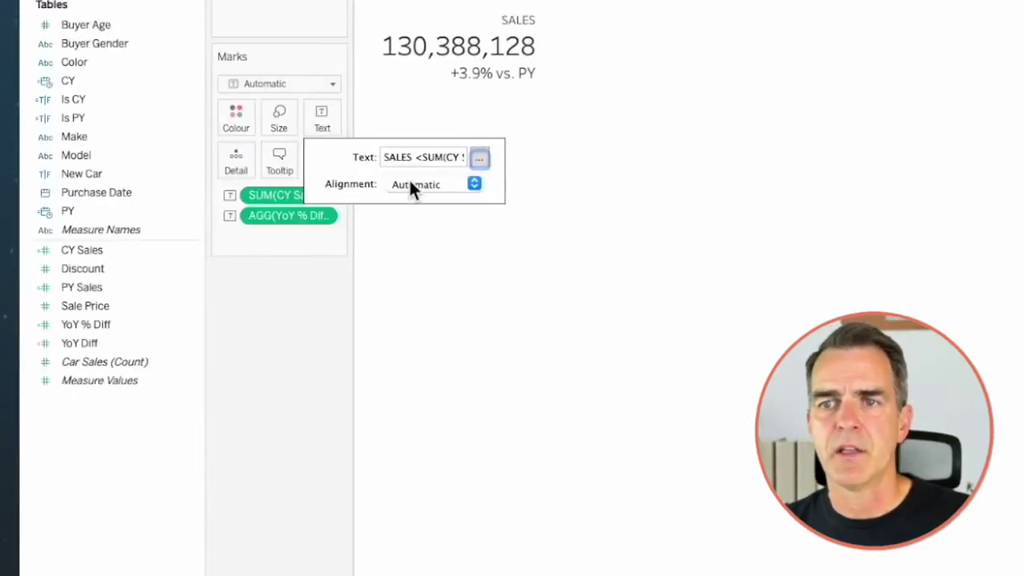
- Set the horizontal alignment of the text mark to Centre
click(411, 186)
click(428, 270)
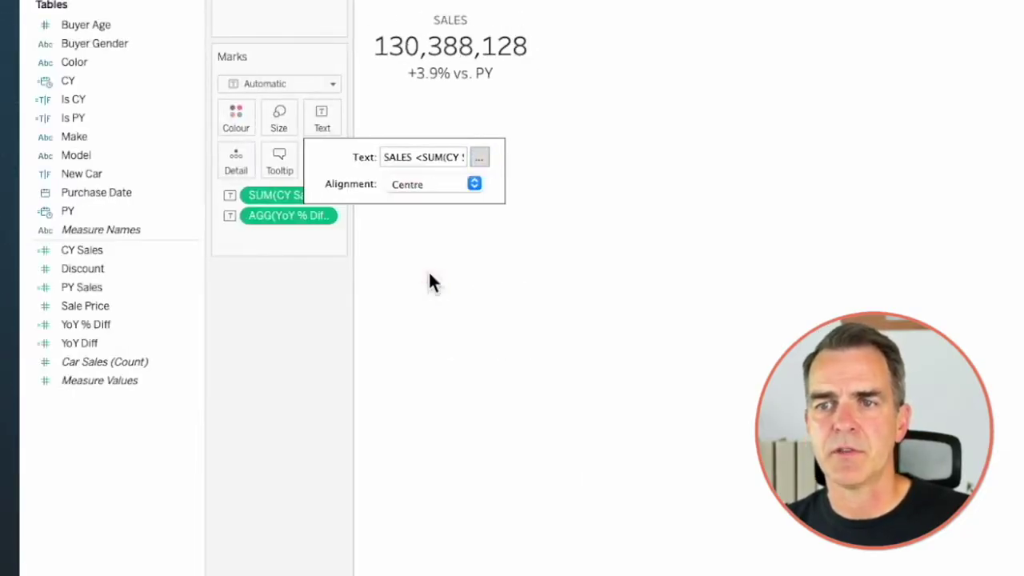
click(400, 186)
click(429, 353)
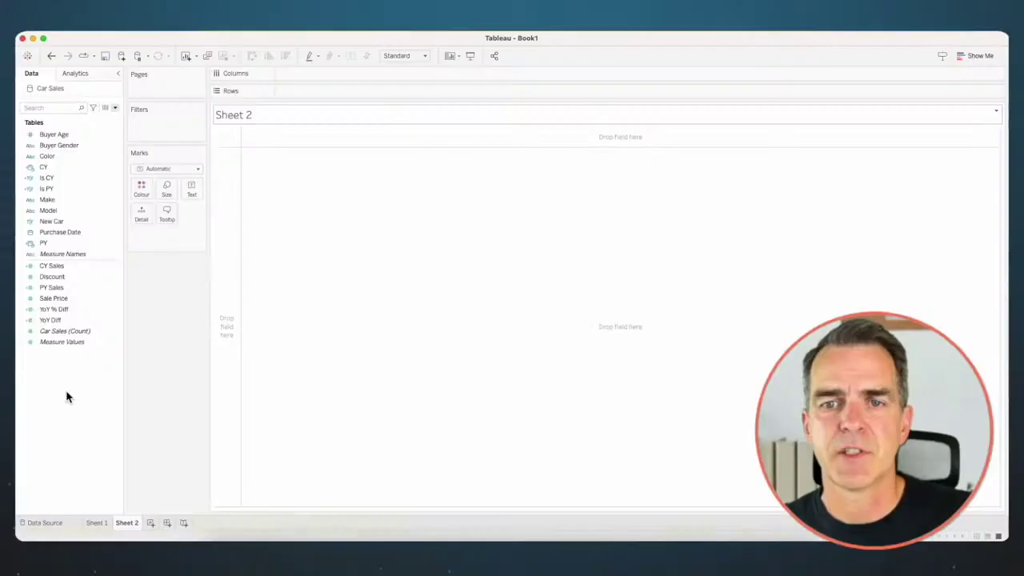
- Create a calculated field CY Sales Total with the formula {SUM([CY Sales])} and save it
right_click(66, 392)
click(79, 397)
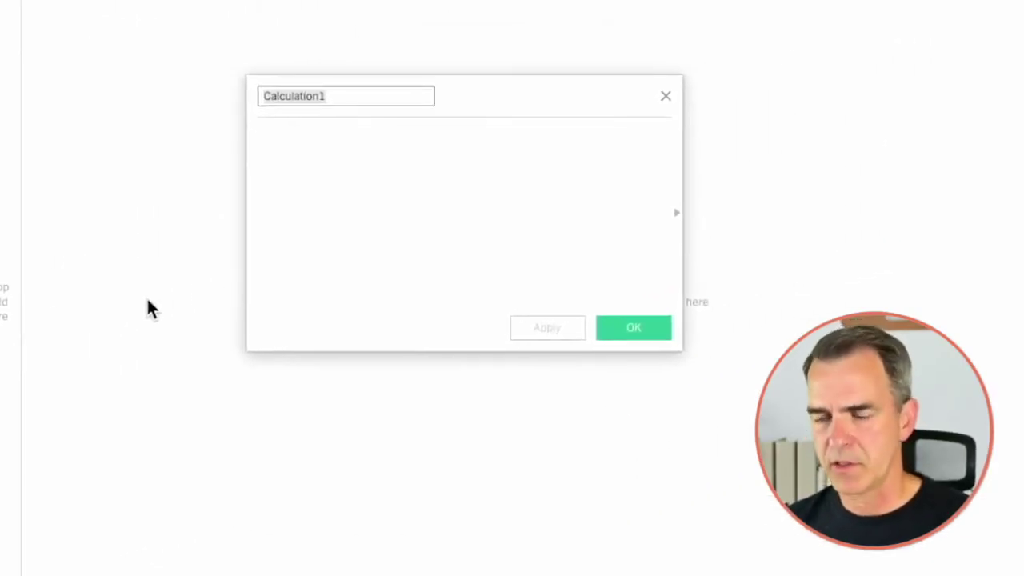
text(CY Sales Tot)
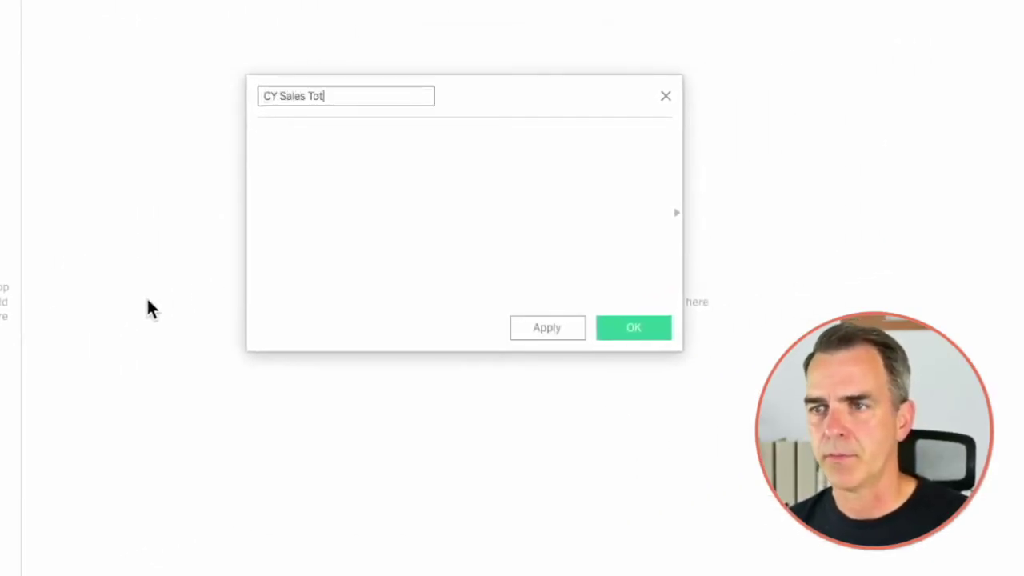
text(al)
click(381, 213)
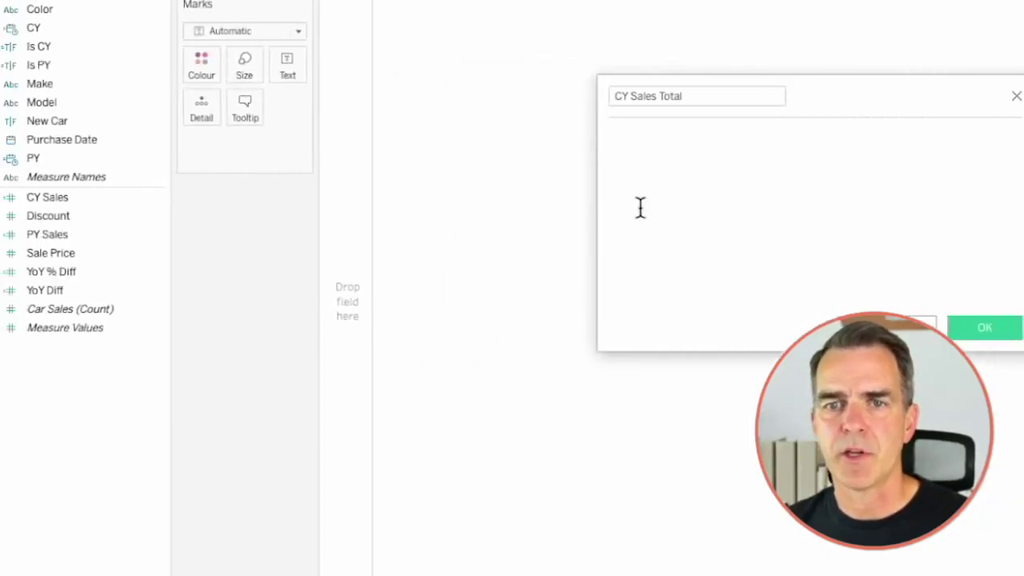
drag(99, 200, 700, 212)
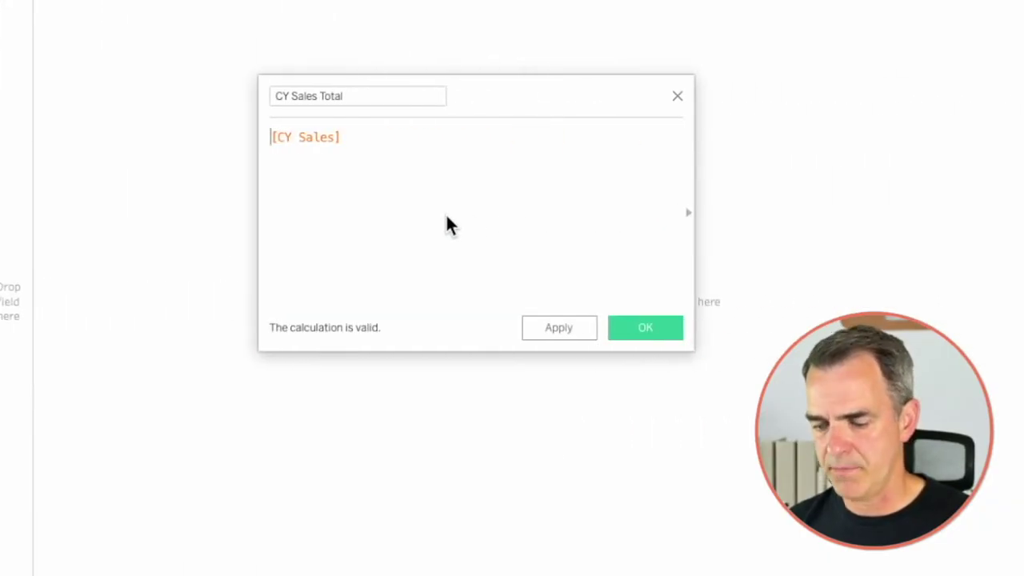
text(SUM()
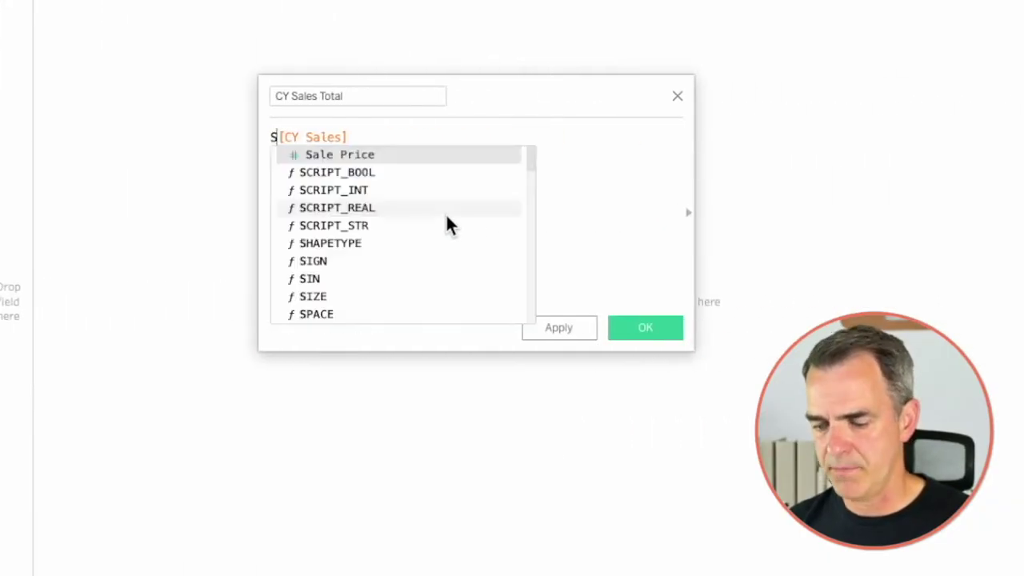
text())
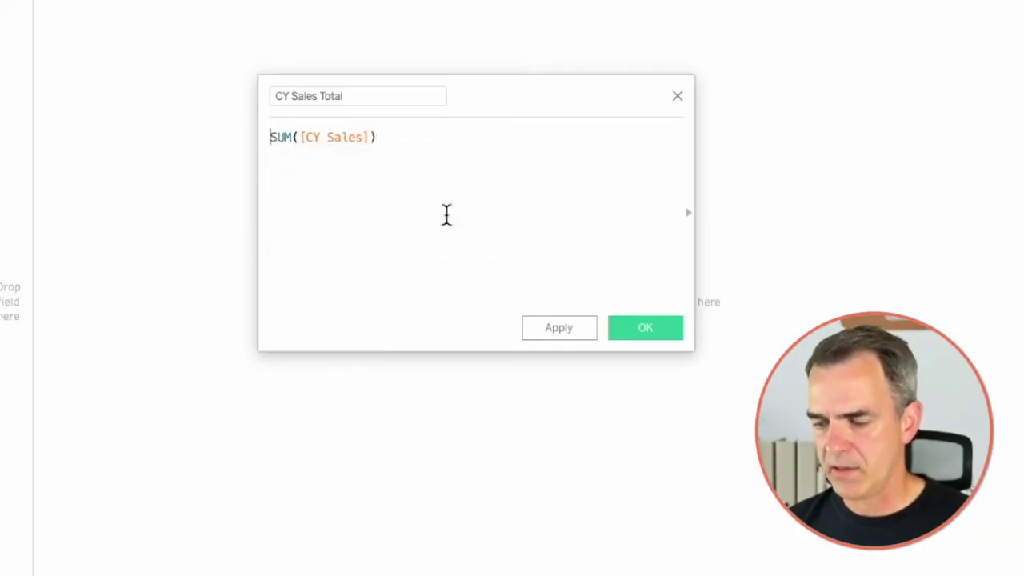
key(Home)
text({)
key(End)
text(})
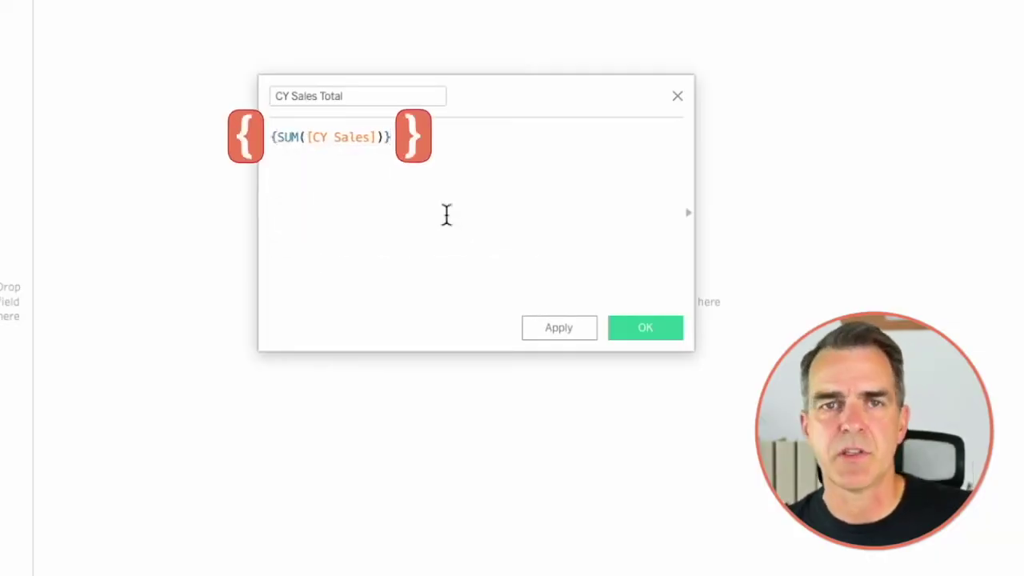
click(610, 328)
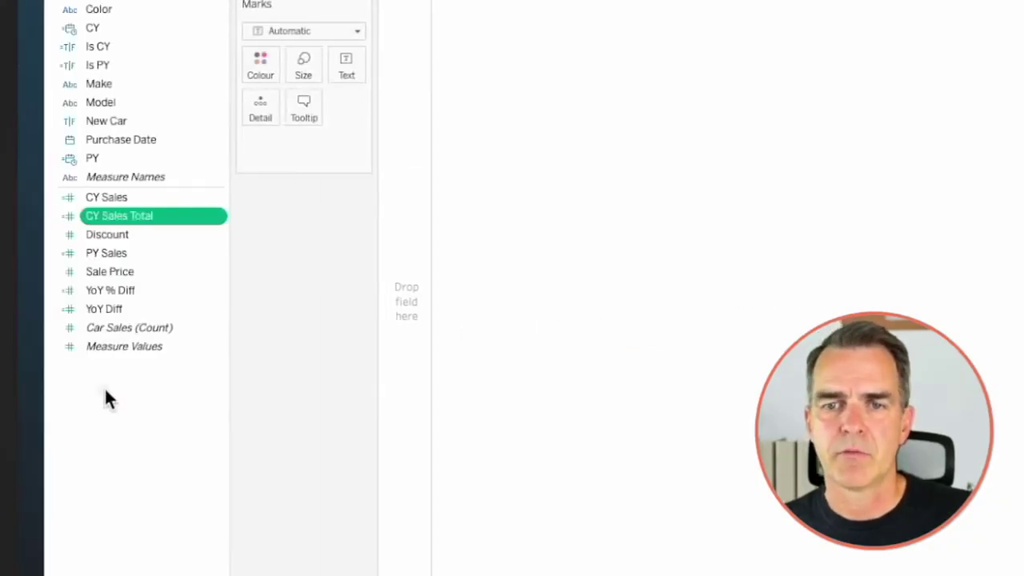
- Create a calculated field PY Sales Total with the formula { SUM([PY Sales]) } and save it
right_click(106, 393)
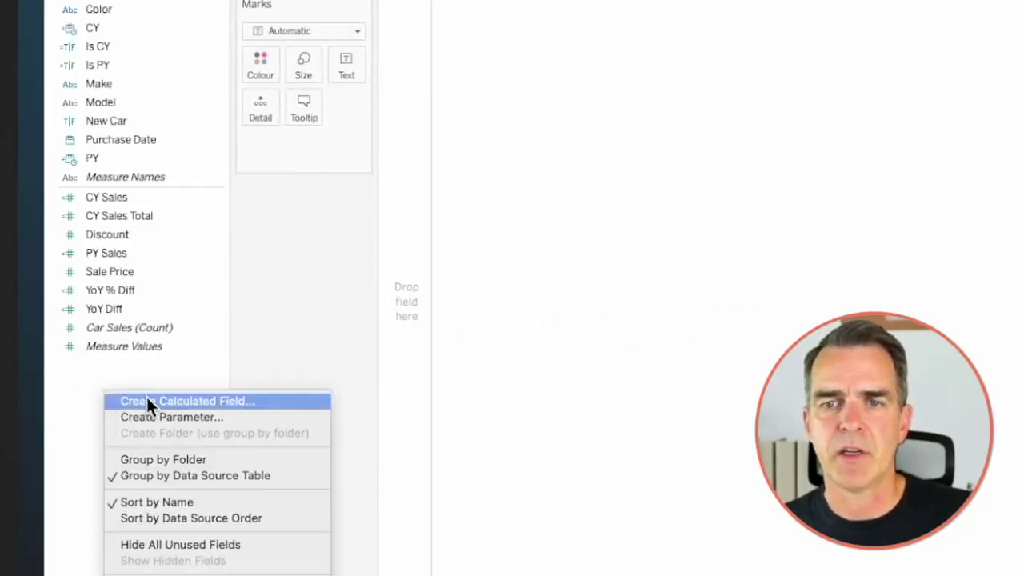
click(146, 397)
text(PY Sales Total)
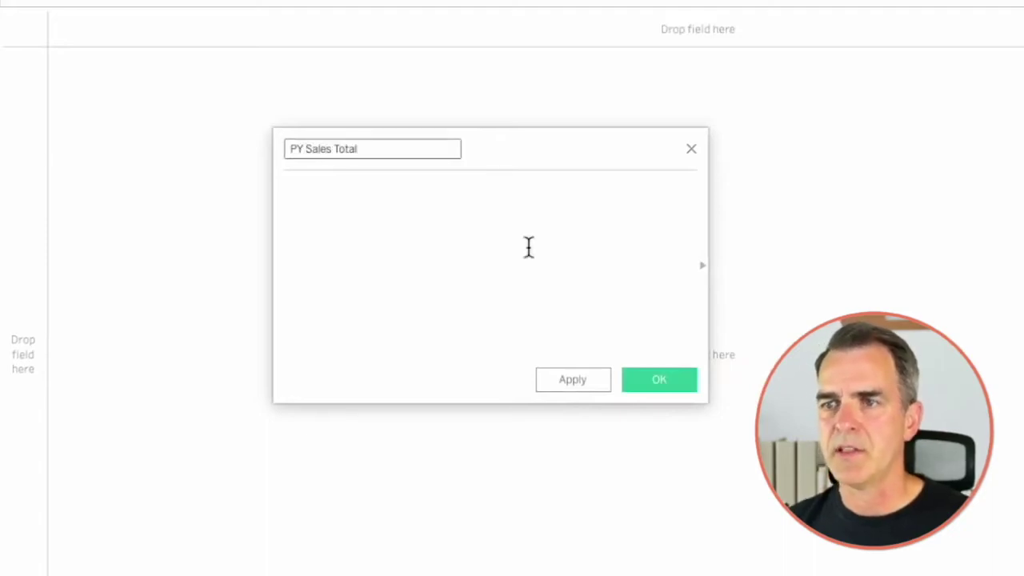
click(379, 274)
text({ sum)
key(Return)
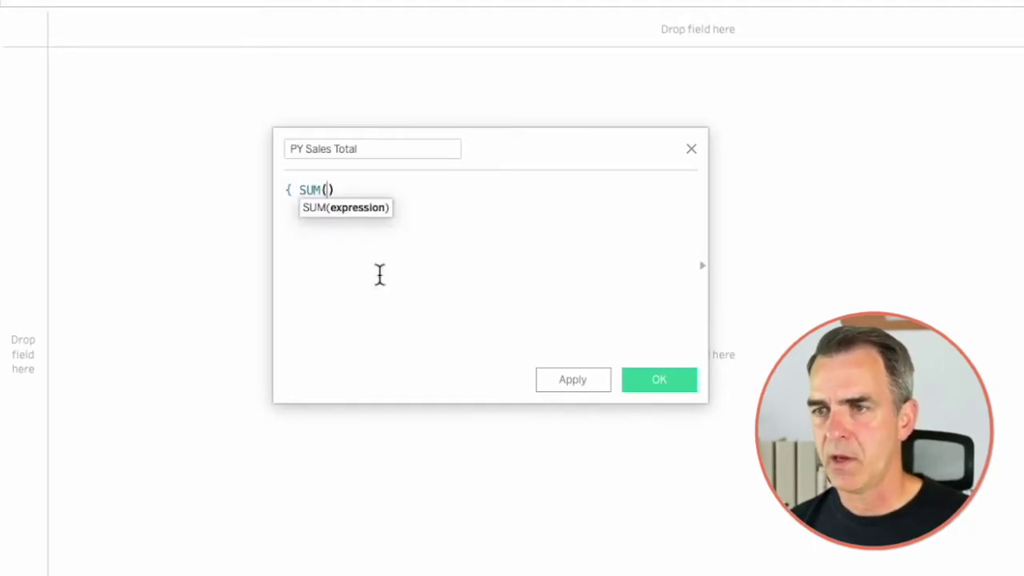
text(p)
click(365, 333)
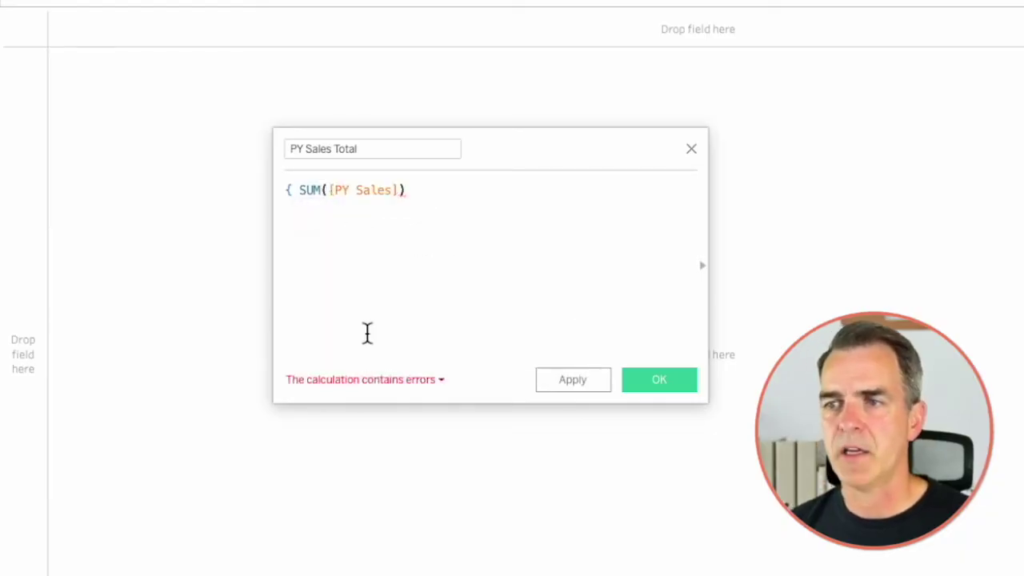
text(})
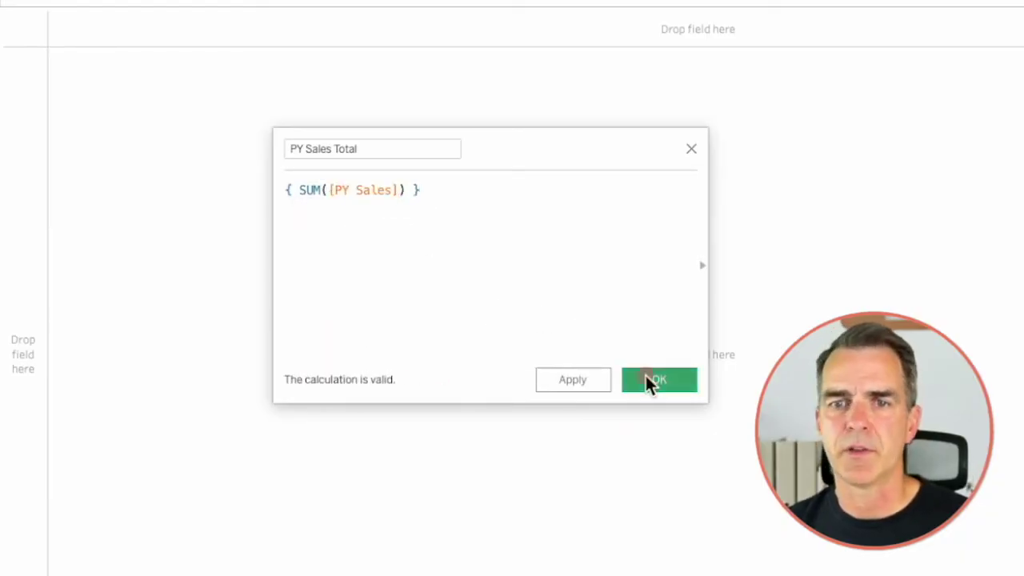
click(649, 381)
- Duplicate the YoY % Diff field and rename the copy YoY % Diff Total
right_click(98, 357)
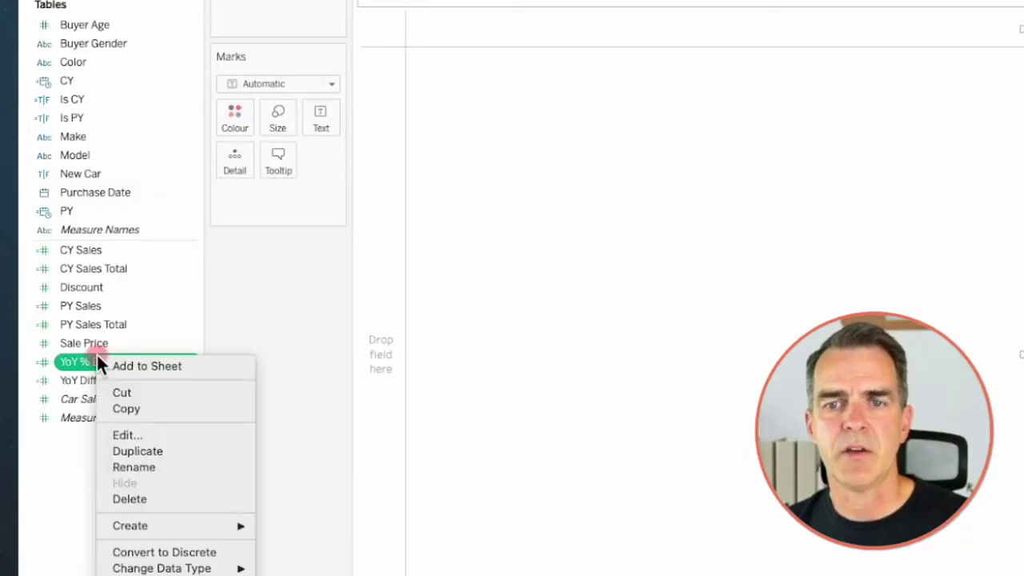
click(146, 448)
right_click(132, 380)
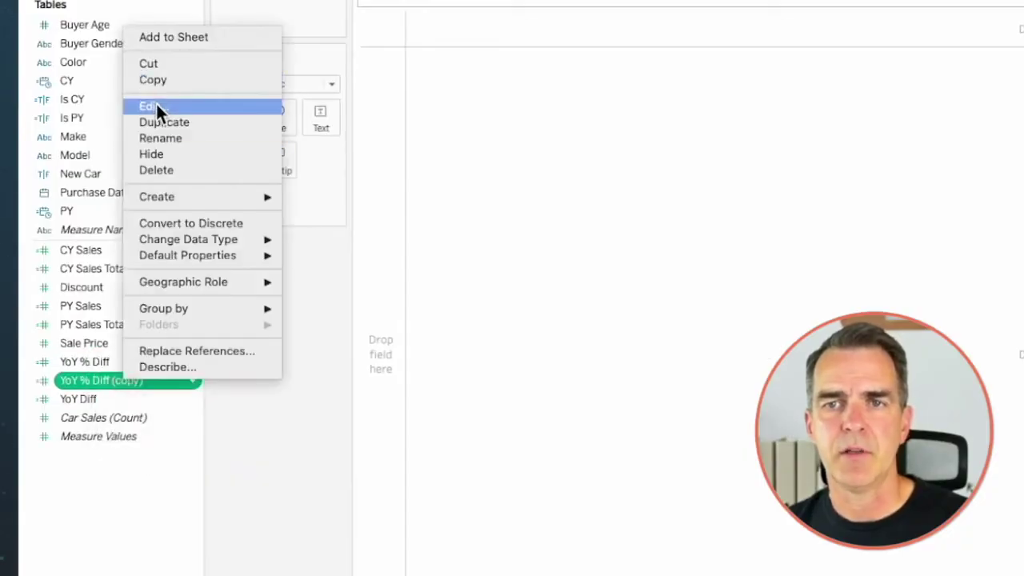
click(155, 101)
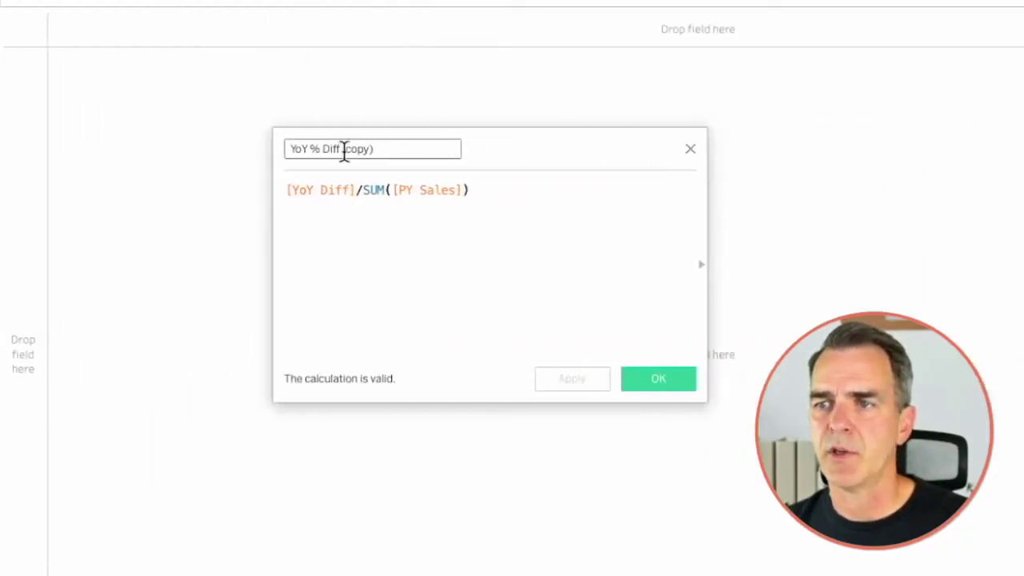
drag(340, 151, 441, 148)
key(BackSpace)
text(TOtal)
key(BackSpace)
key(BackSpace)
key(BackSpace)
key(BackSpace)
text(otal)
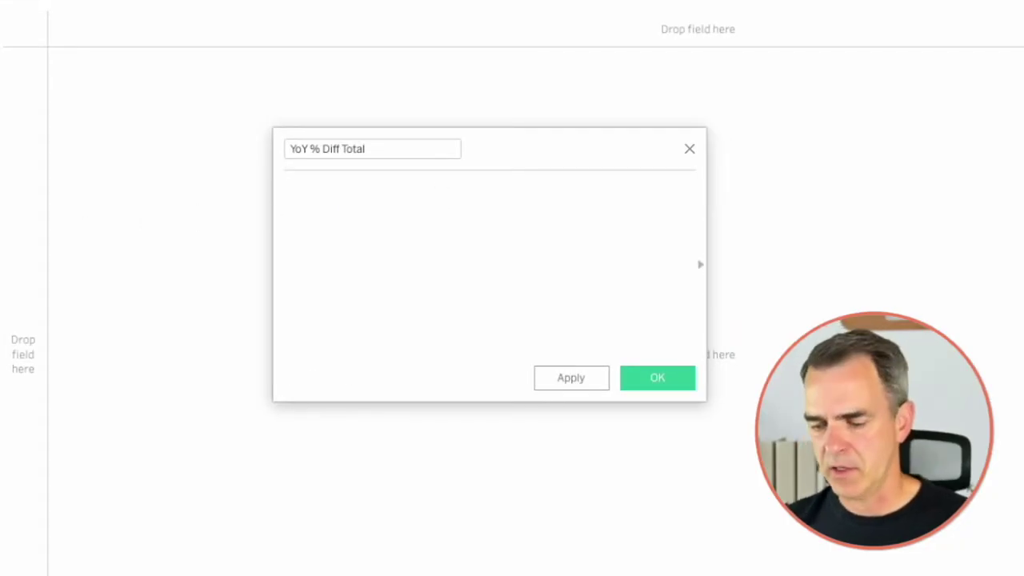
- Define YoY % Diff Total as ([CY Sales Total]-[PY Sales Total]) divided by [PY Sales Total] and save it
text(()
drag(65, 272, 699, 250)
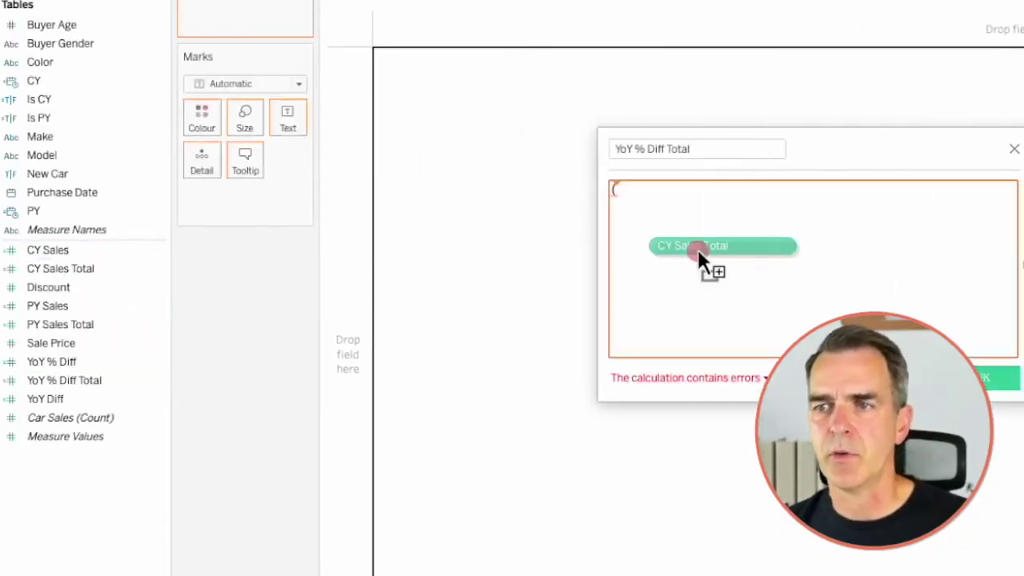
text(-)
drag(61, 324, 826, 256)
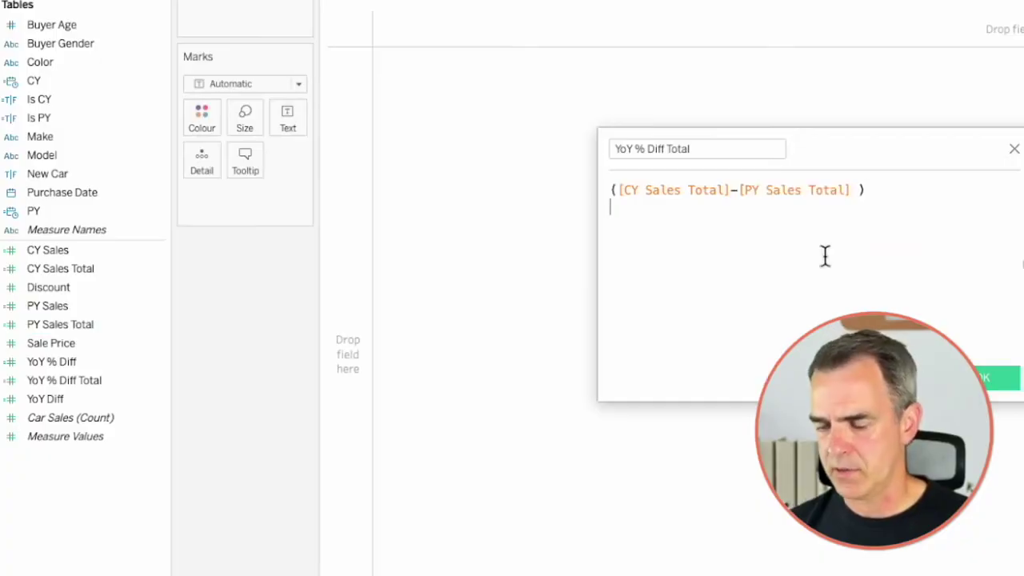
drag(96, 324, 766, 271)
click(979, 379)
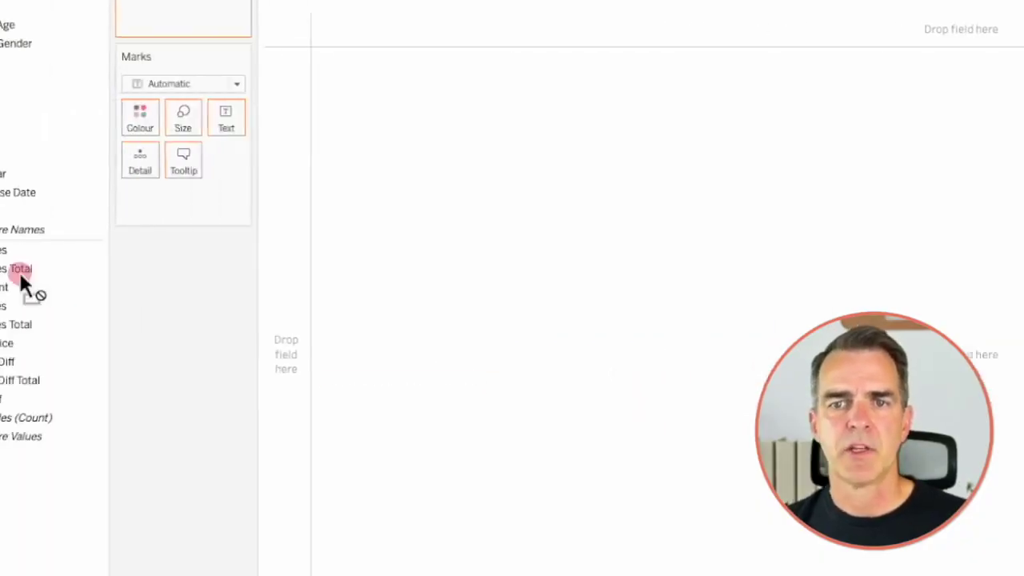
- Add CY Sales Total and YoY % Diff Total to the sheet as detail fields
drag(67, 269, 220, 154)
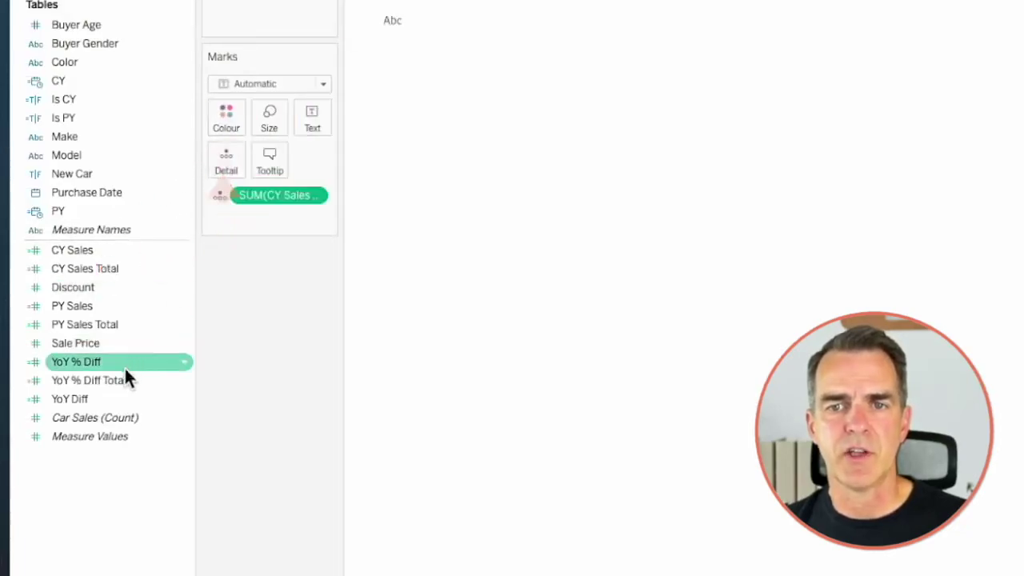
drag(114, 376, 237, 150)
- Replace the sheet title with three lines: SALES, the inserted CY Sales Total, and the inserted YoY % Diff Total followed by "vs. PY"
double_click(391, 114)
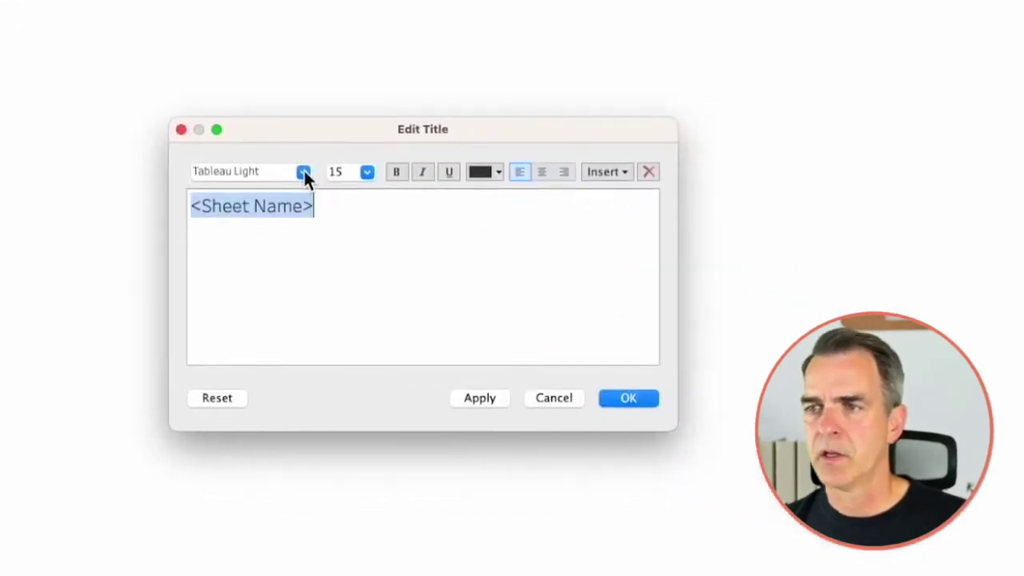
key(BackSpace)
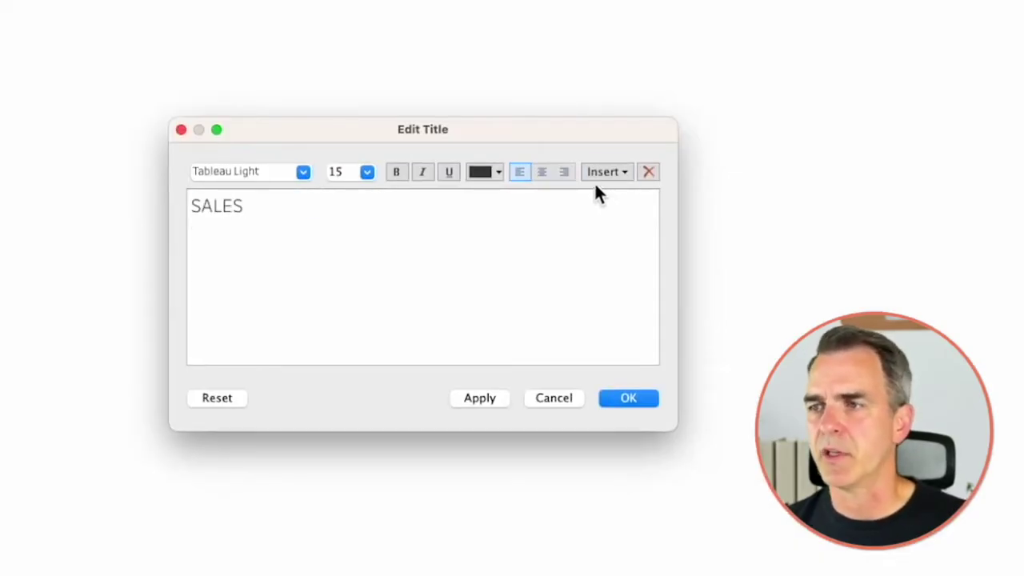
click(603, 172)
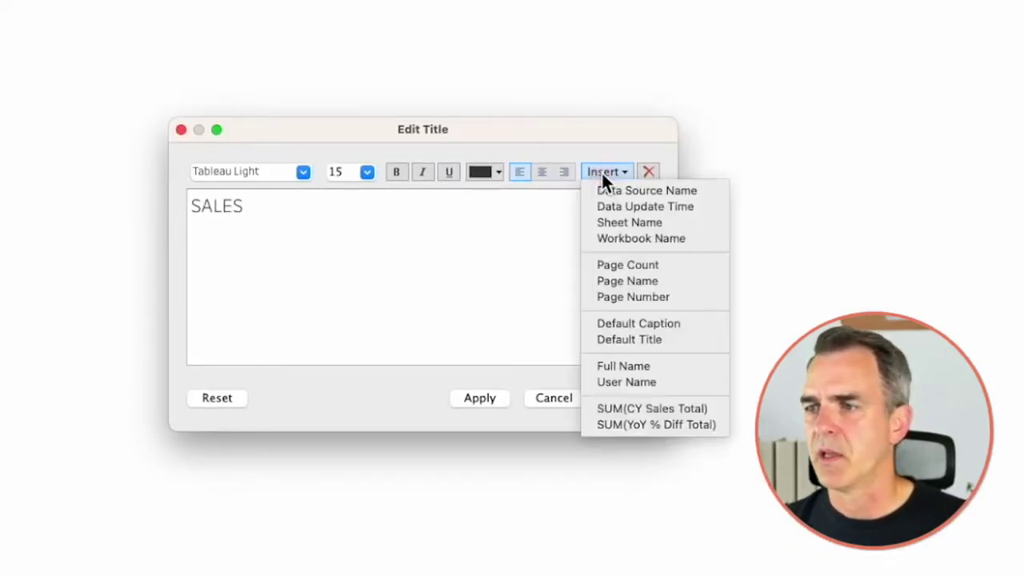
click(628, 409)
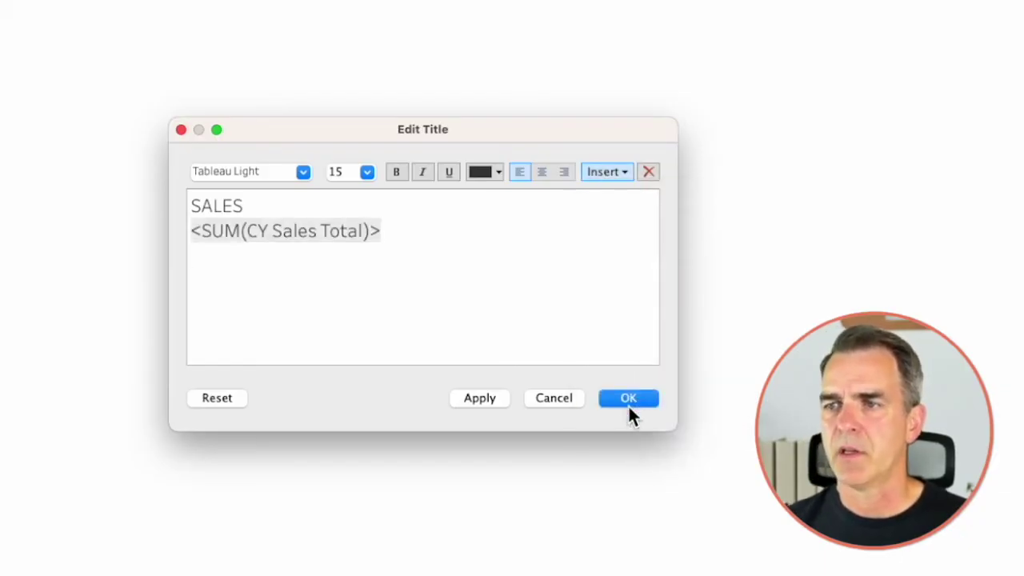
click(620, 175)
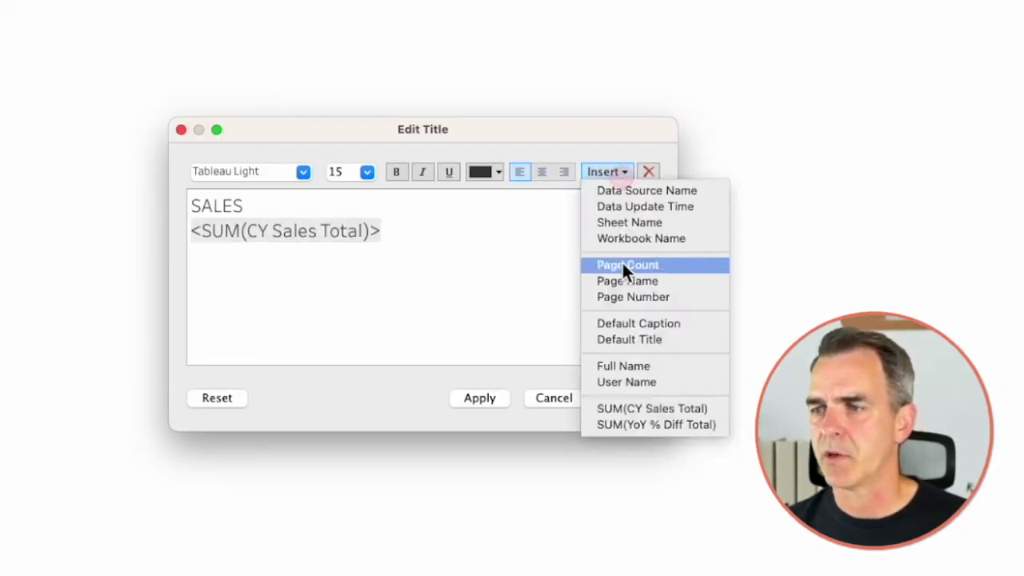
click(631, 421)
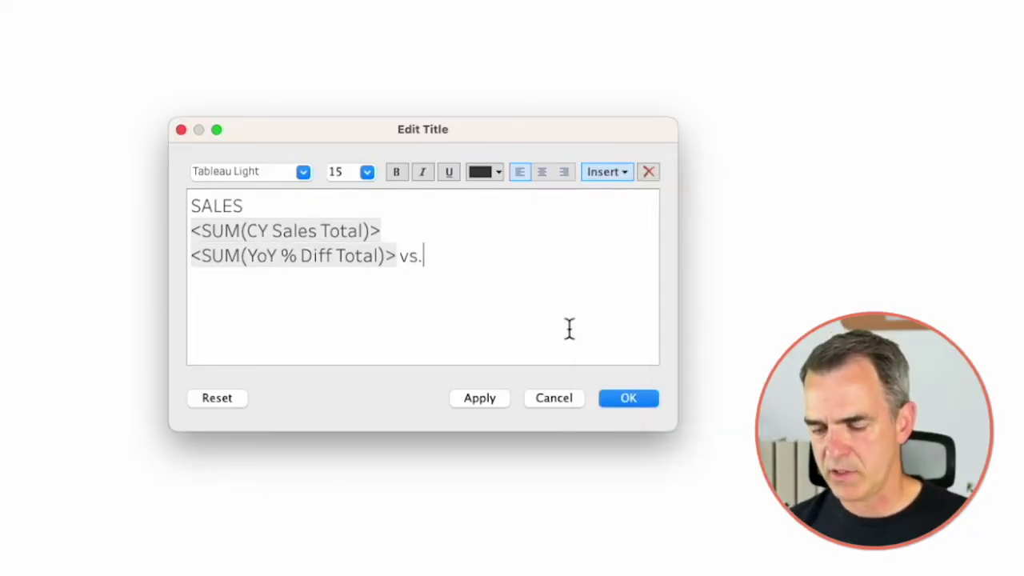
text(vs. PY)
- Set the title's SALES line to size 10 and the CY Sales Total line to size 22 bold
double_click(213, 205)
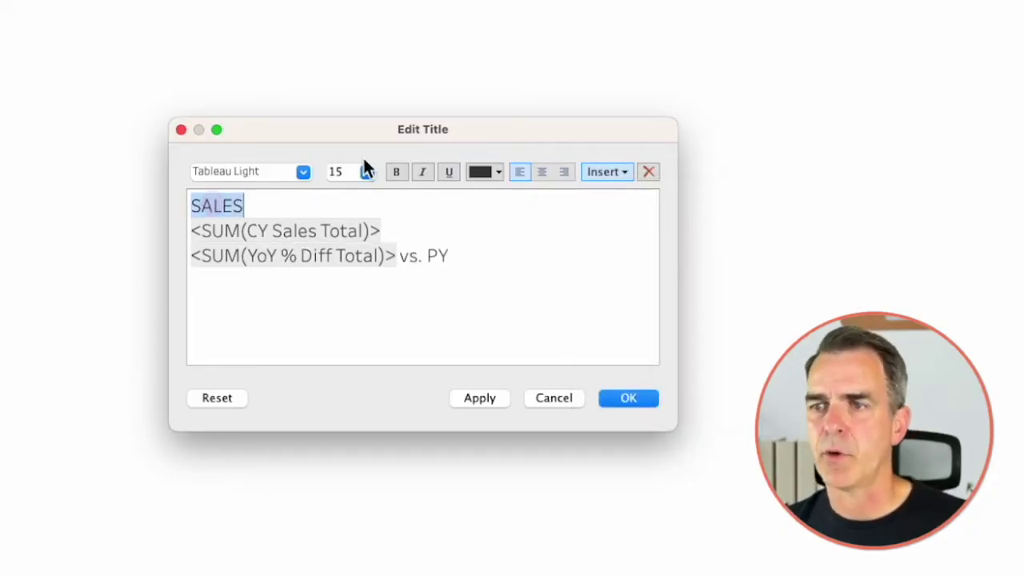
click(367, 173)
click(351, 216)
triple_click(347, 222)
click(366, 173)
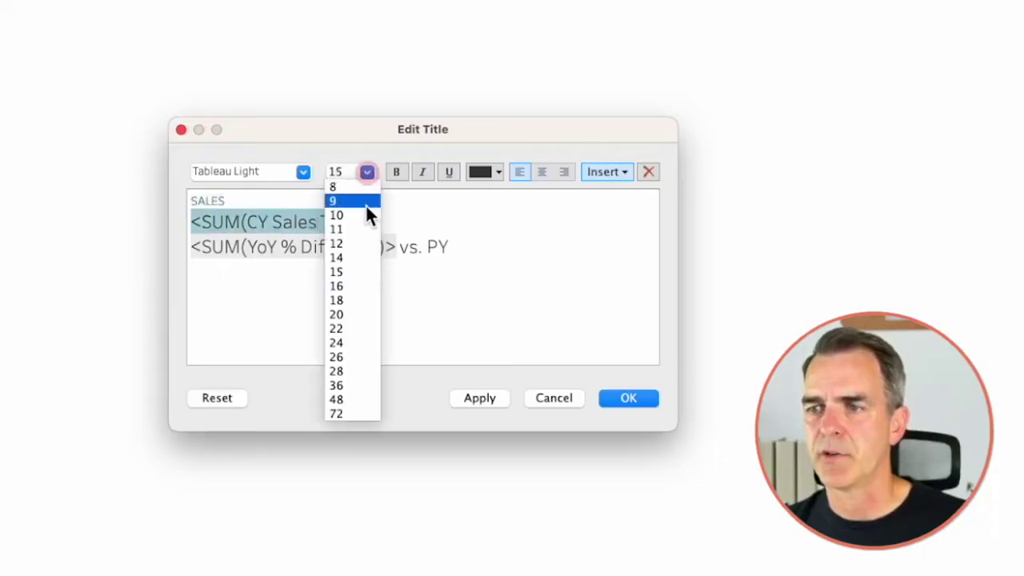
click(351, 328)
click(396, 172)
- Set the title's YoY line to size 10, centre all title lines and apply the title
click(487, 260)
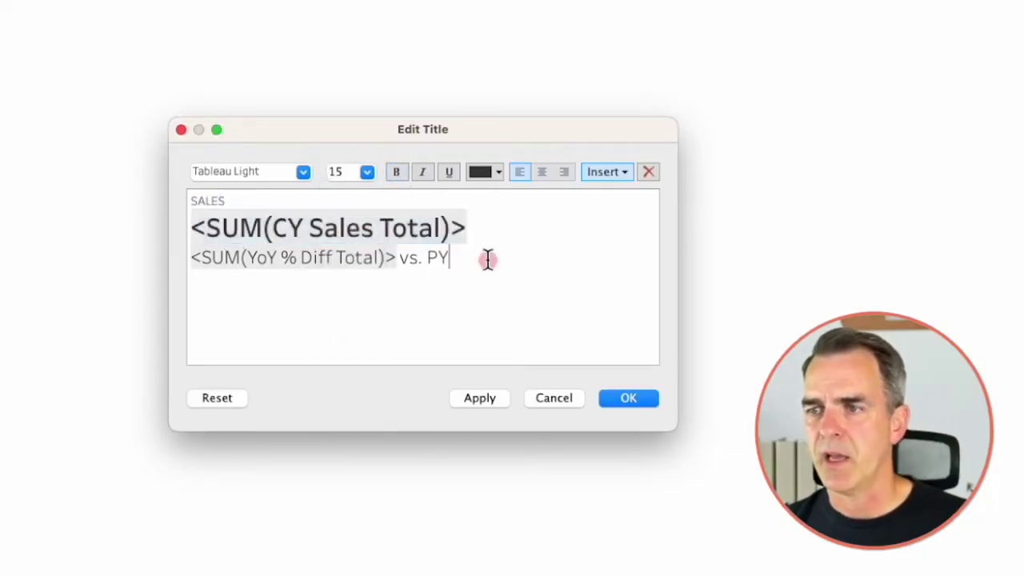
triple_click(487, 260)
click(366, 171)
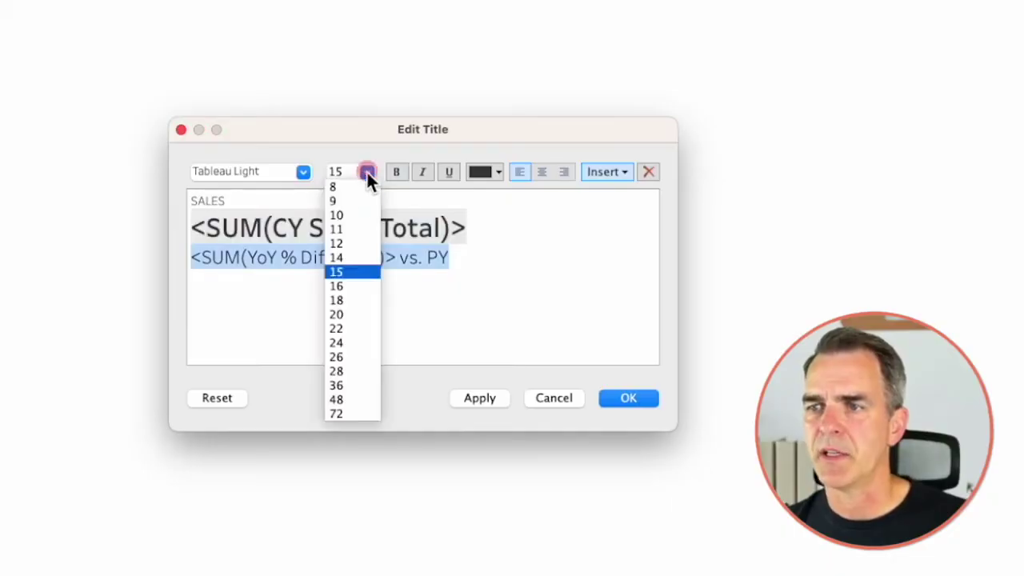
click(350, 215)
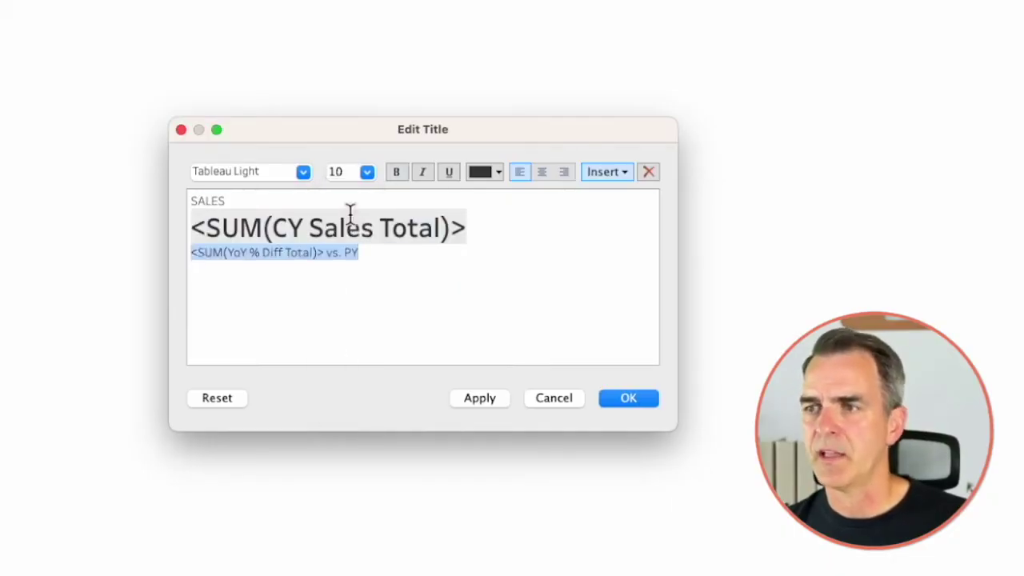
key(super+a)
click(543, 172)
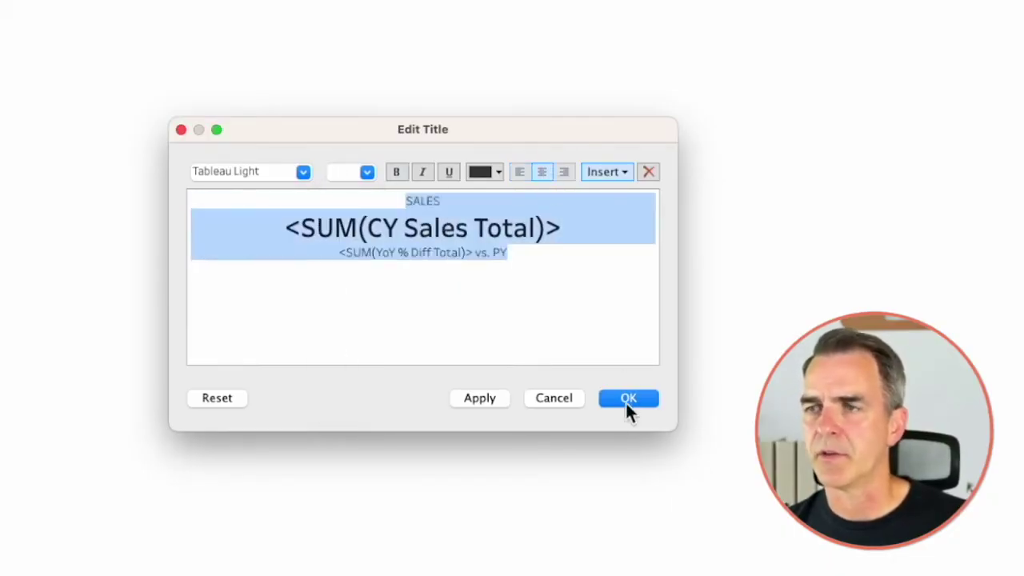
click(627, 399)
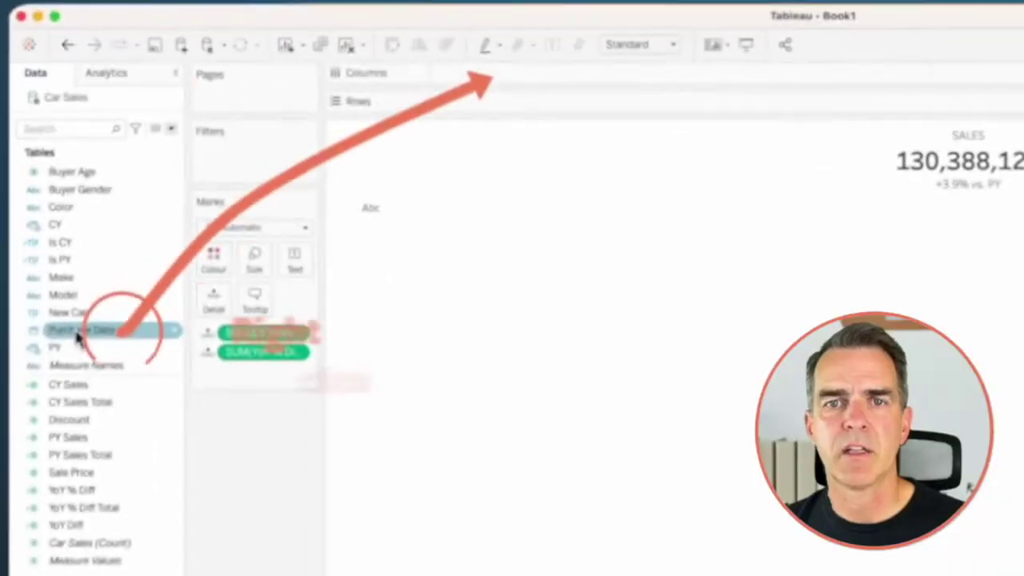
- Plot CY Sales as rows against the discrete MONTH(Purchase Date) as columns
drag(78, 336, 544, 77)
click(442, 186)
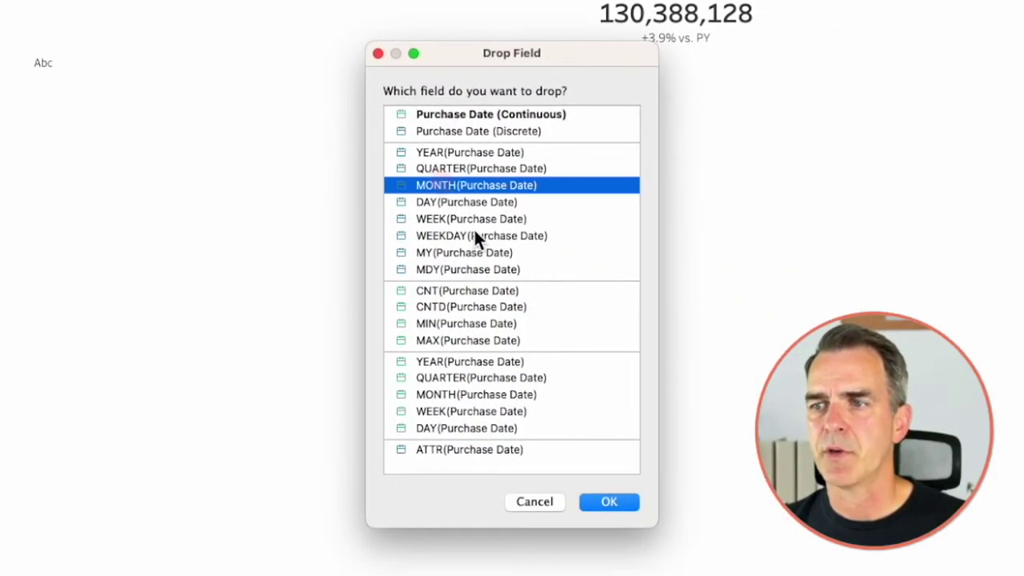
click(609, 501)
drag(107, 393, 573, 99)
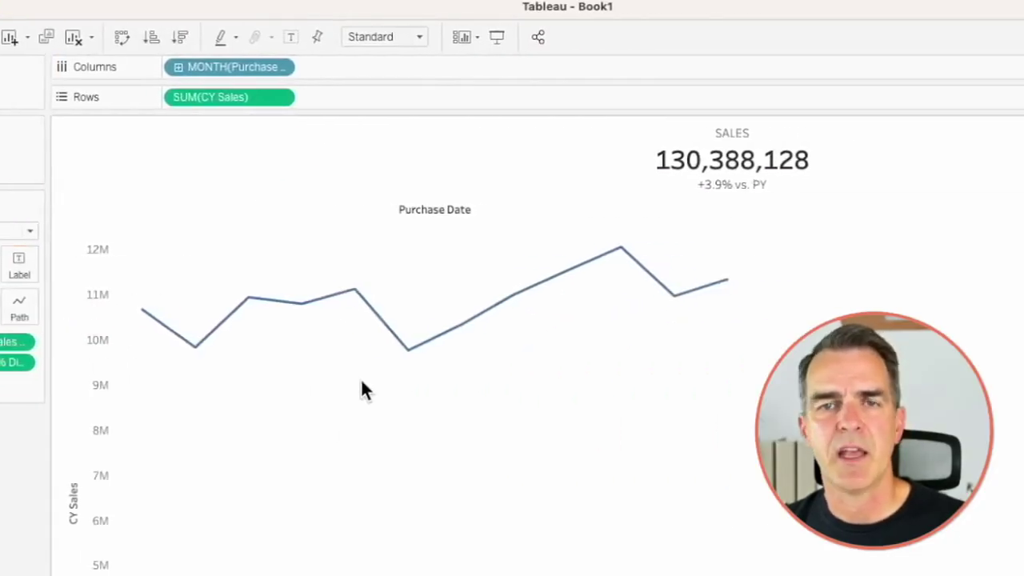
- Format the month headers of the line chart to show only their first letter
right_click(299, 472)
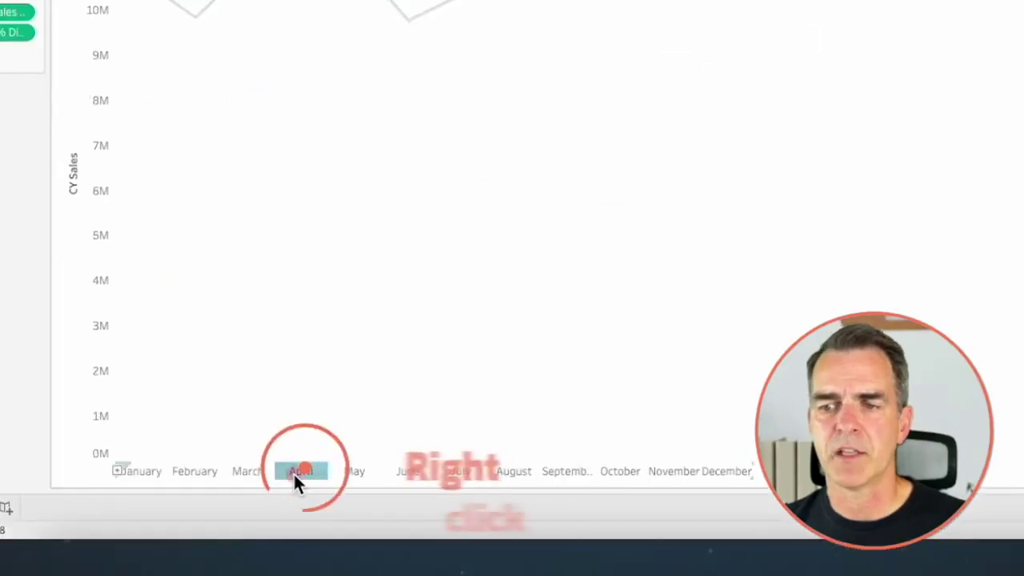
click(324, 410)
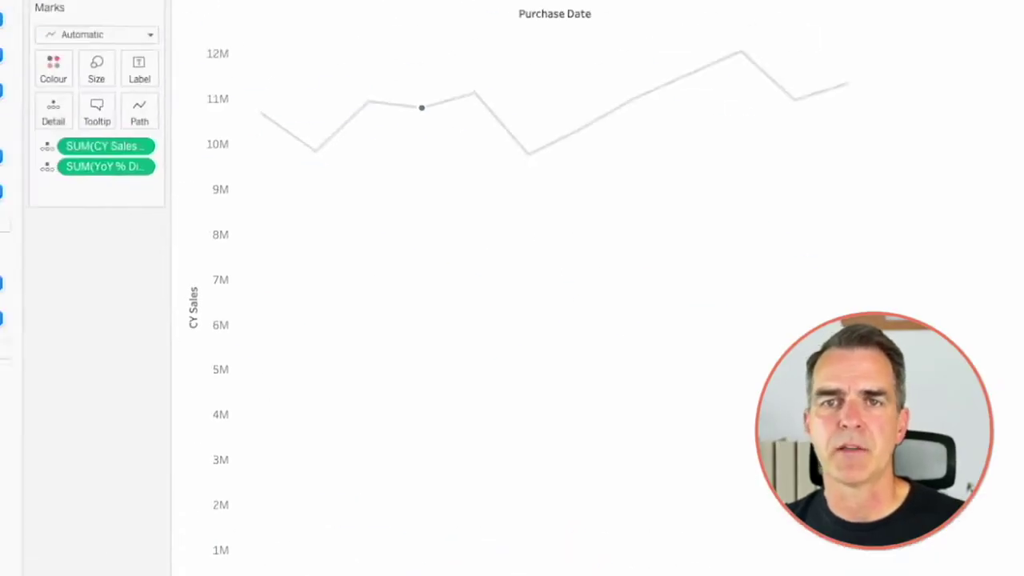
click(141, 257)
click(142, 339)
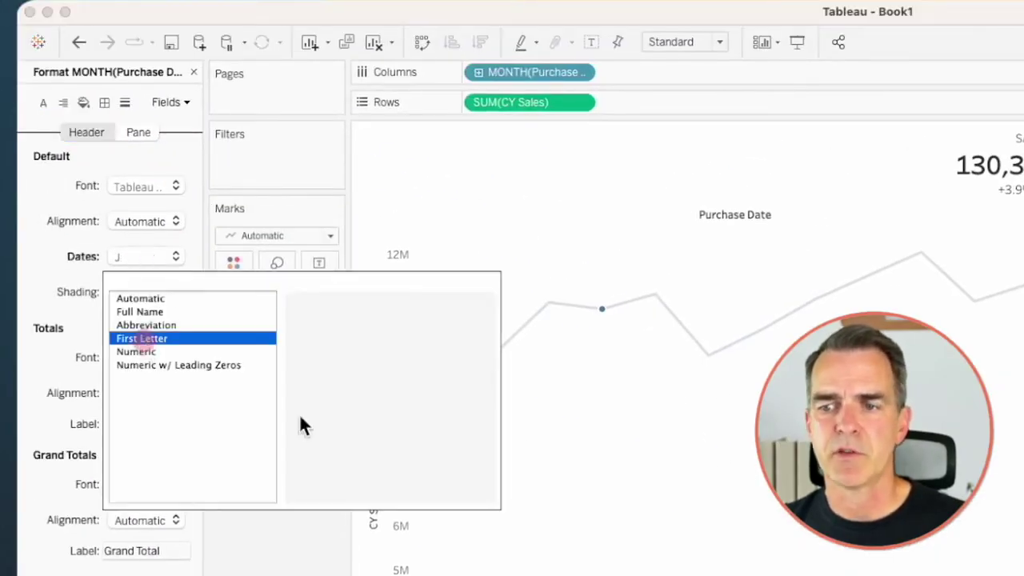
- Exclude zero from the CY Sales axis range and hide the axis header
right_click(388, 477)
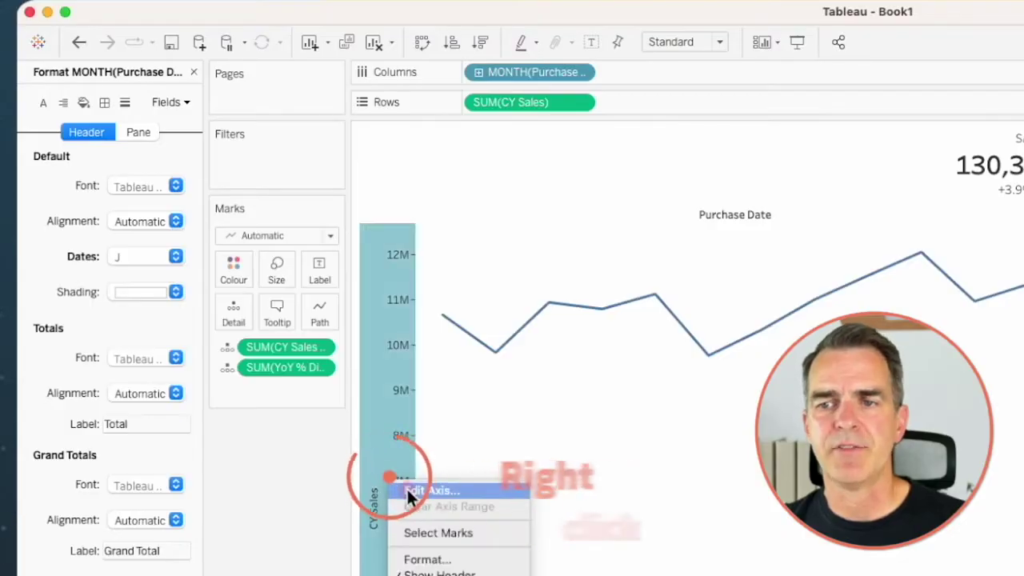
click(404, 489)
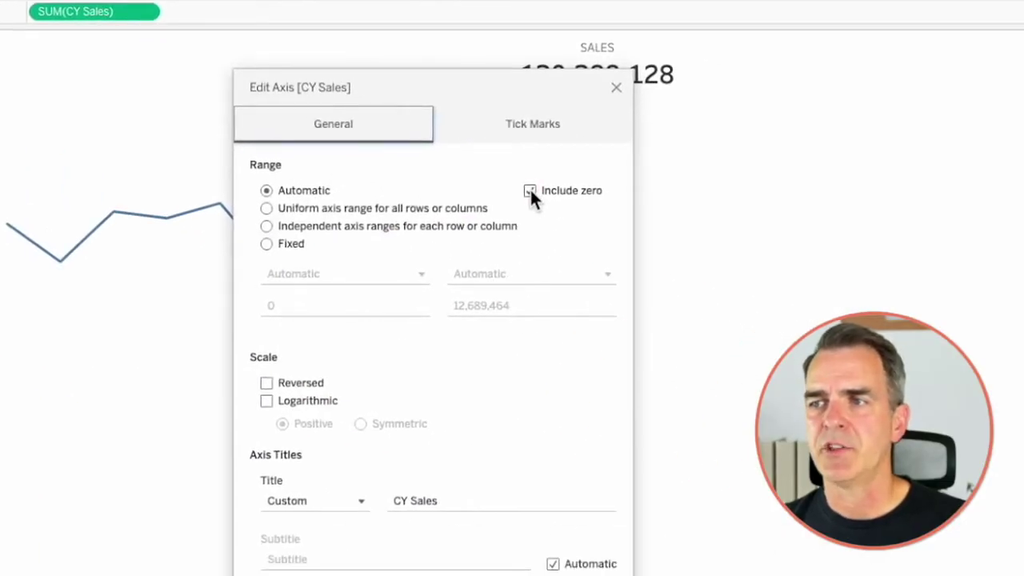
click(530, 190)
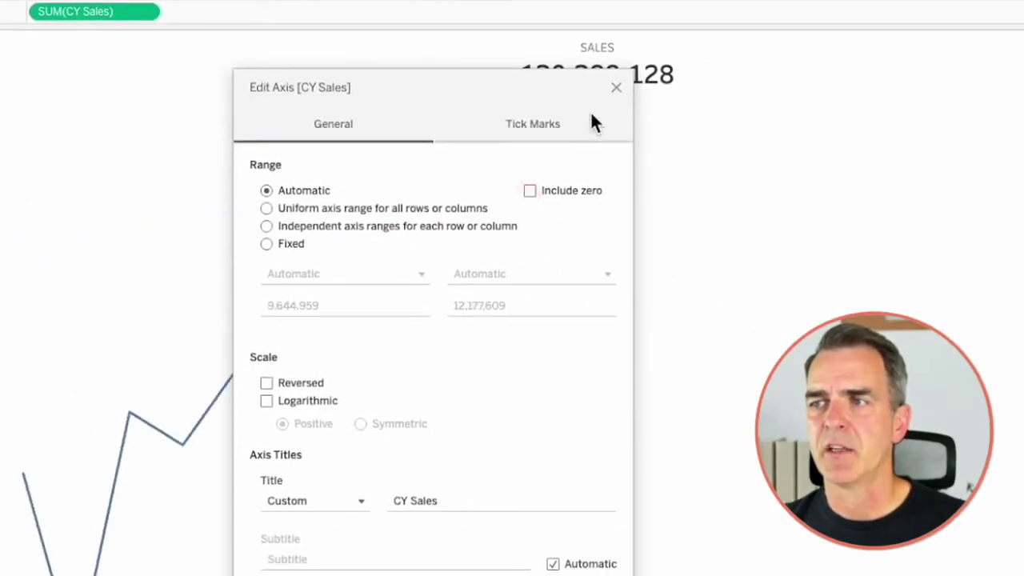
click(616, 86)
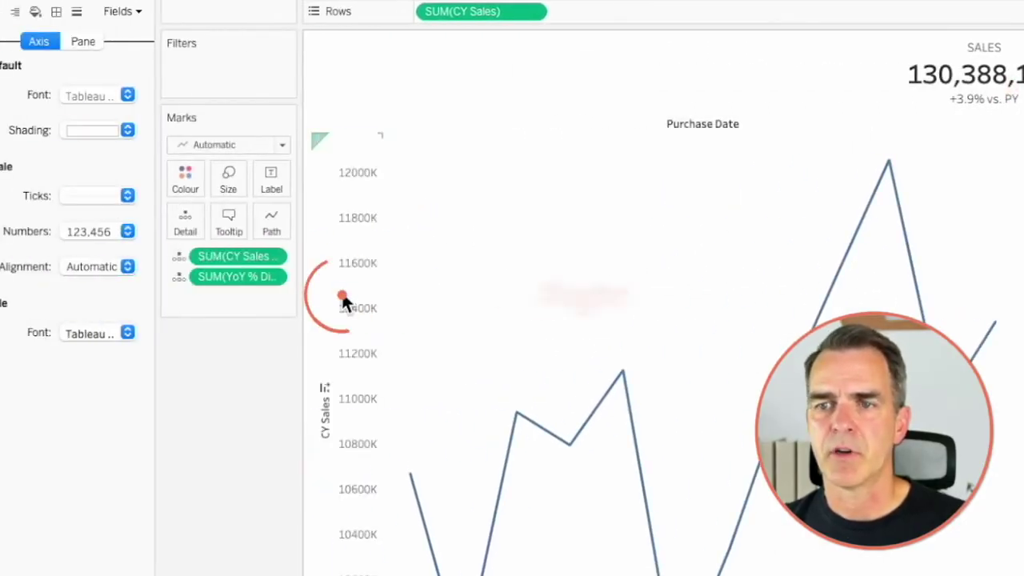
right_click(342, 300)
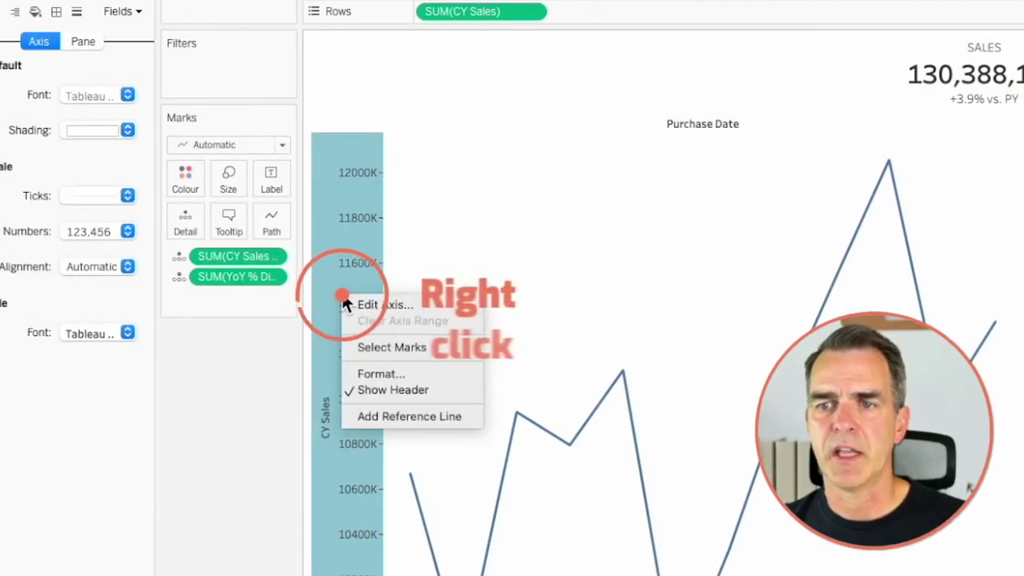
click(377, 387)
- Show mark labels only at the line's minimum and maximum, and hide the Purchase Date field label for columns
click(264, 181)
click(316, 218)
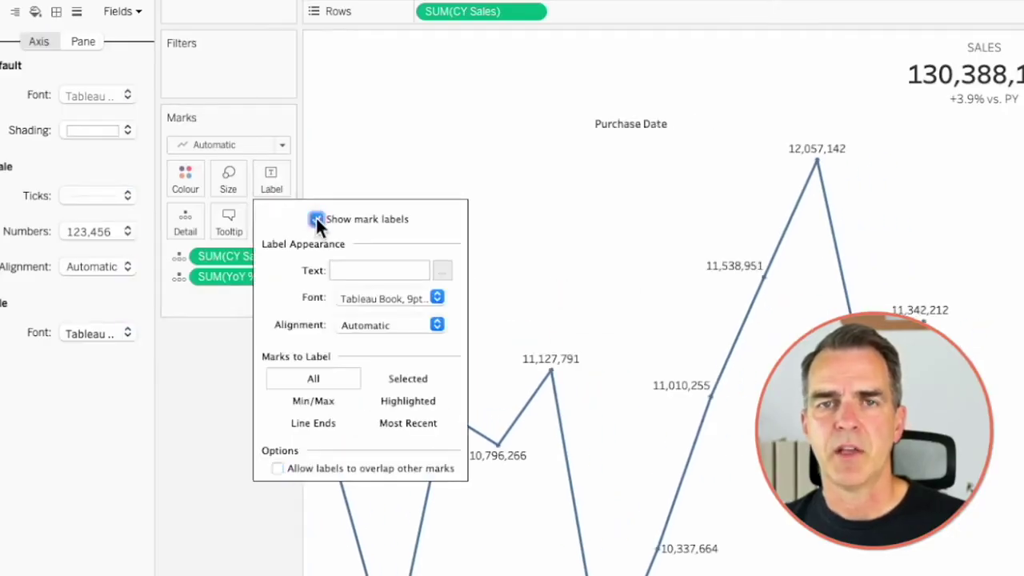
click(309, 423)
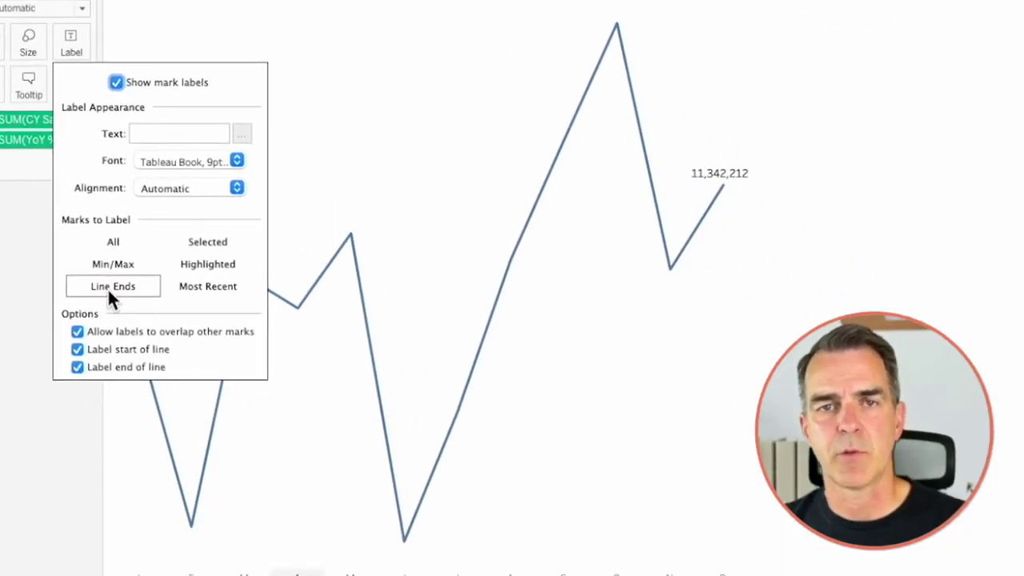
click(108, 265)
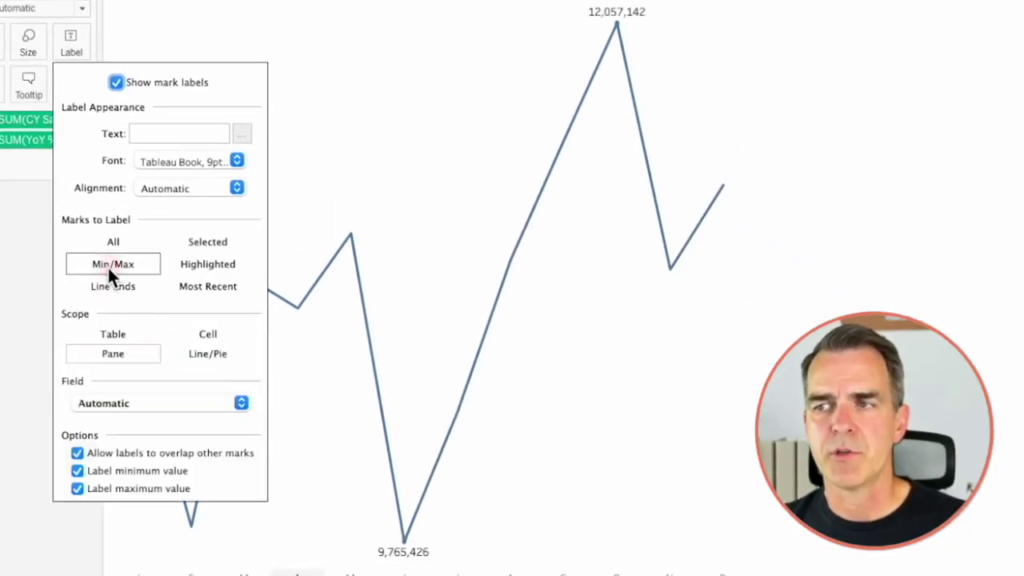
click(371, 156)
right_click(420, 160)
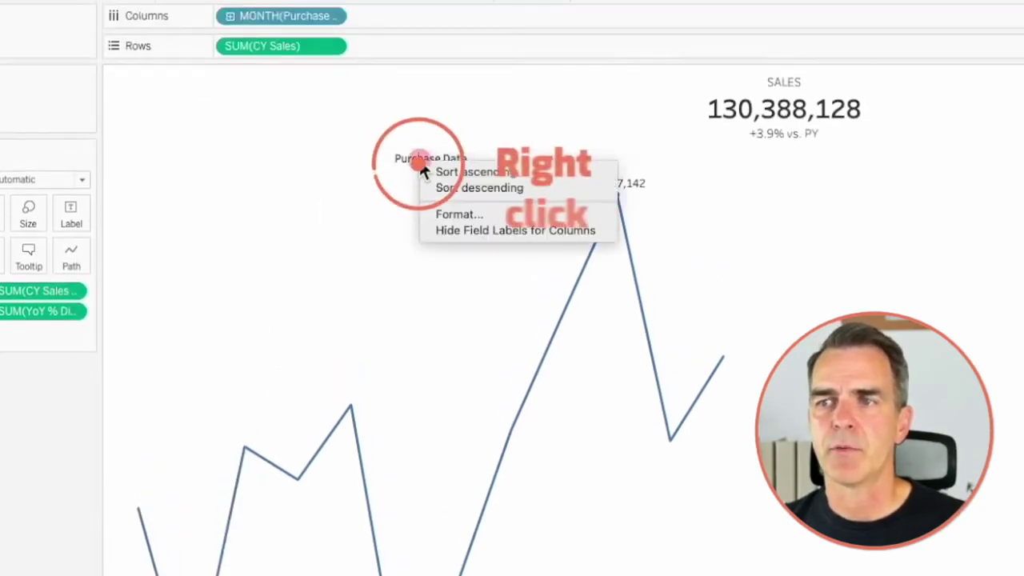
click(467, 232)
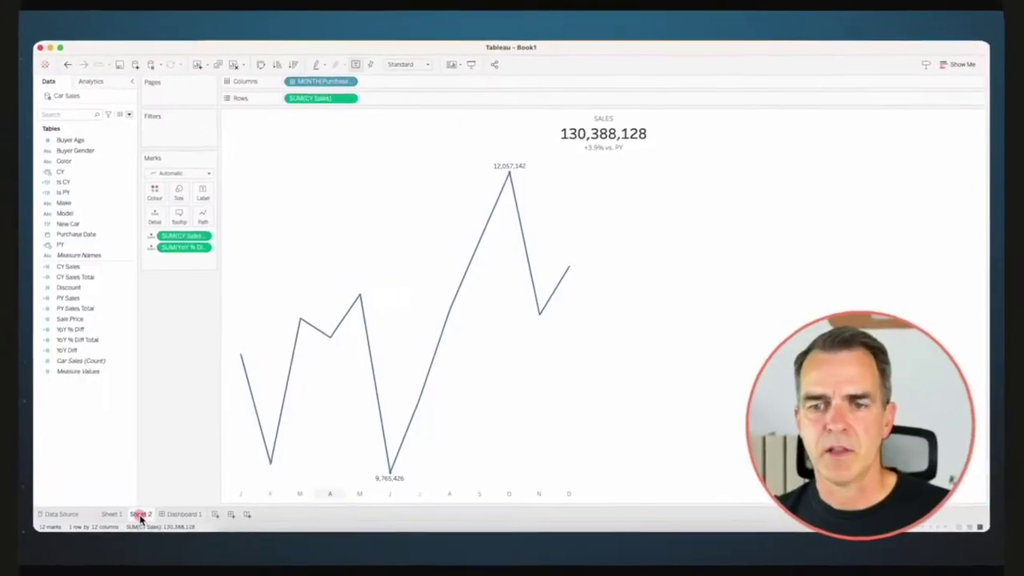
- Duplicate the Sheet 2 worksheet
right_click(126, 524)
click(154, 416)
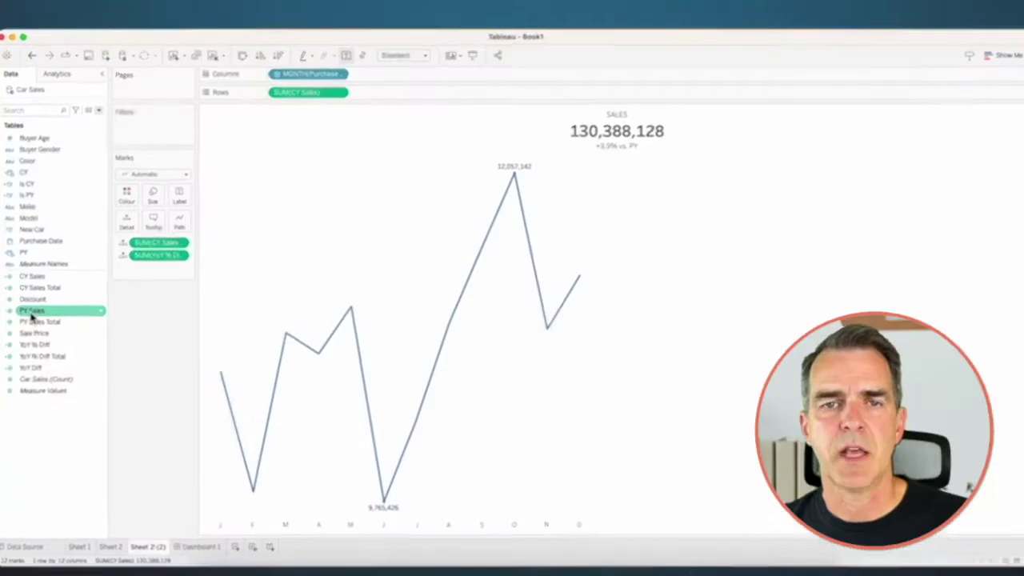
- Show the CY Sales axis header on the duplicated sheet and add PY Sales to the same axis as a second line
right_click(302, 92)
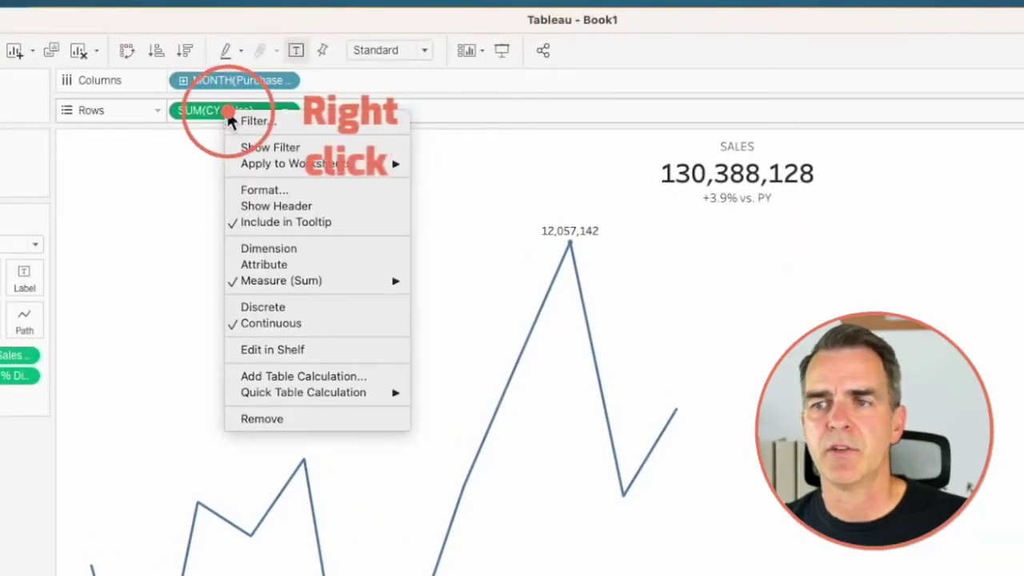
click(281, 205)
drag(58, 384, 122, 414)
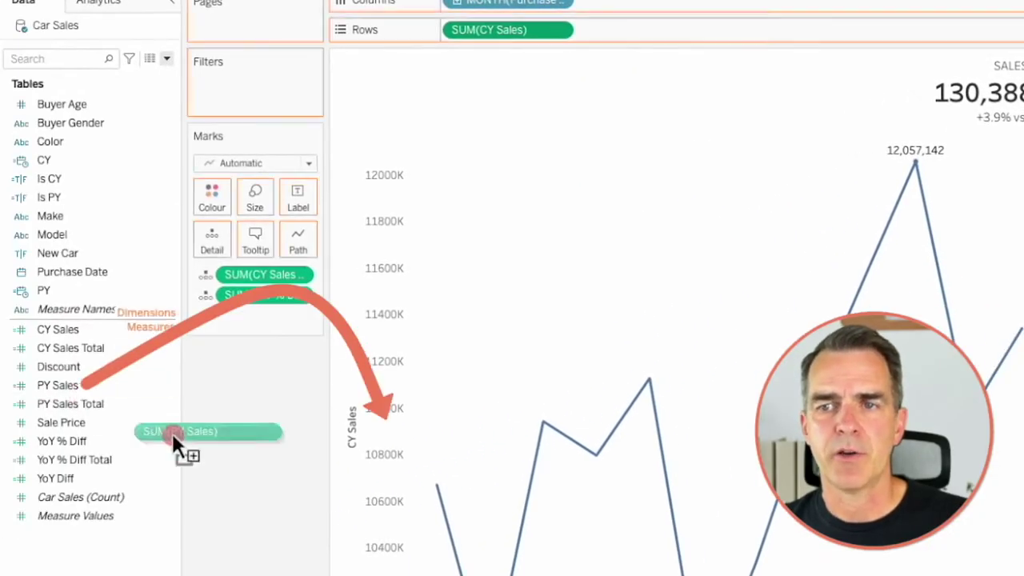
drag(386, 431, 385, 431)
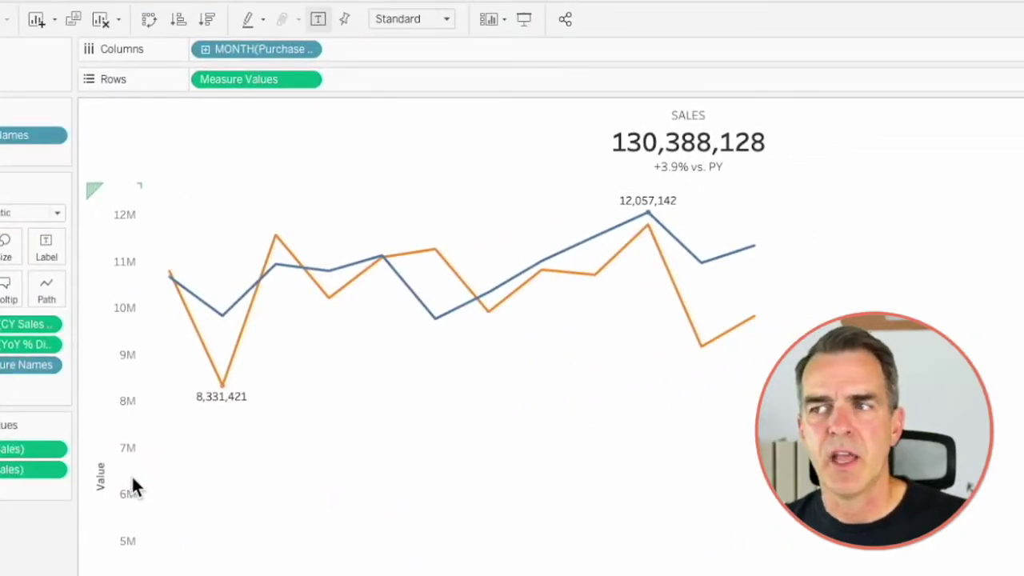
- Exclude zero from the range of the combined Value axis on the duplicated sheet
right_click(116, 440)
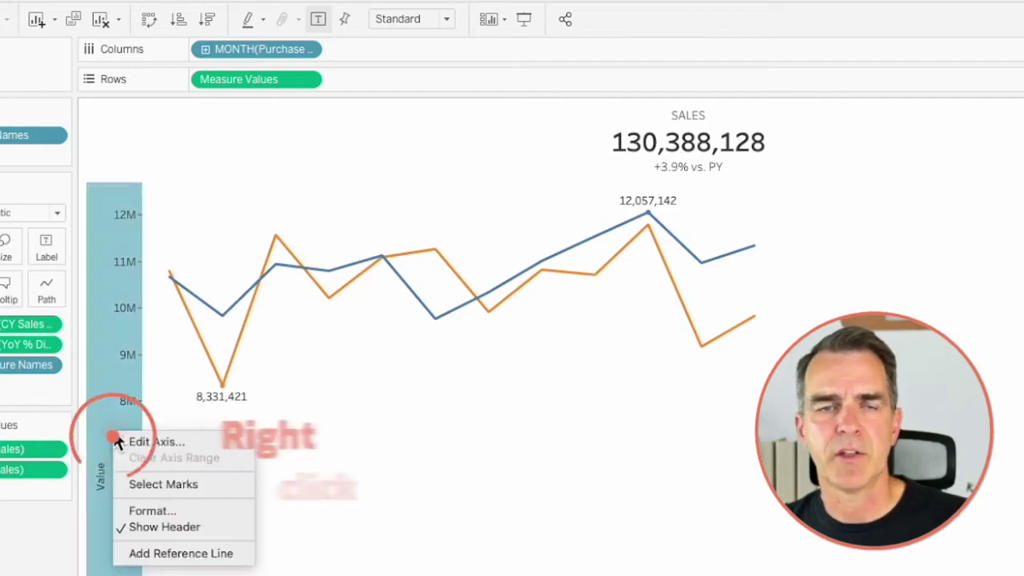
click(131, 443)
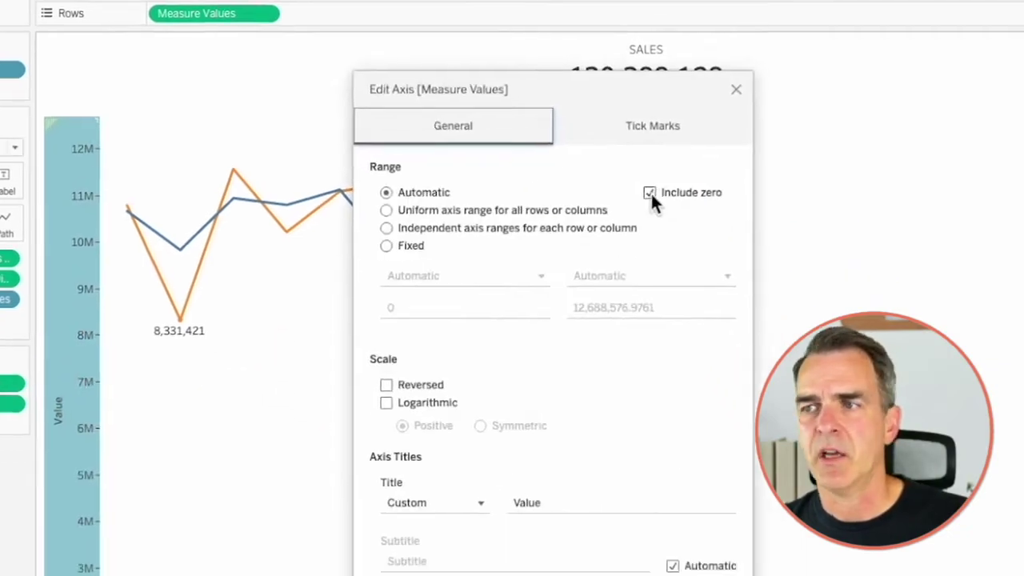
click(649, 192)
click(690, 84)
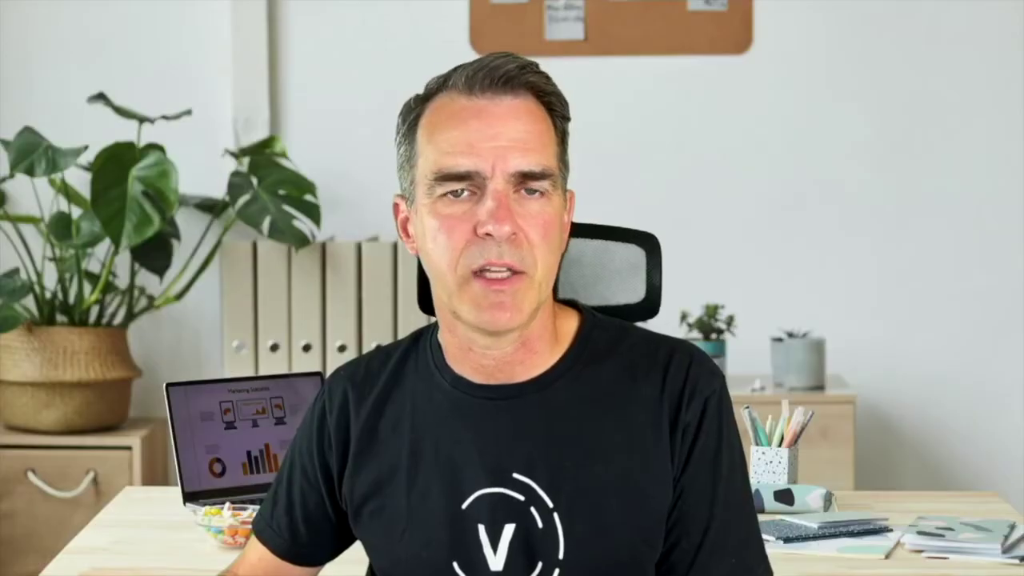
- Hide the Value axis header and turn off the mark labels on both sales lines
right_click(244, 373)
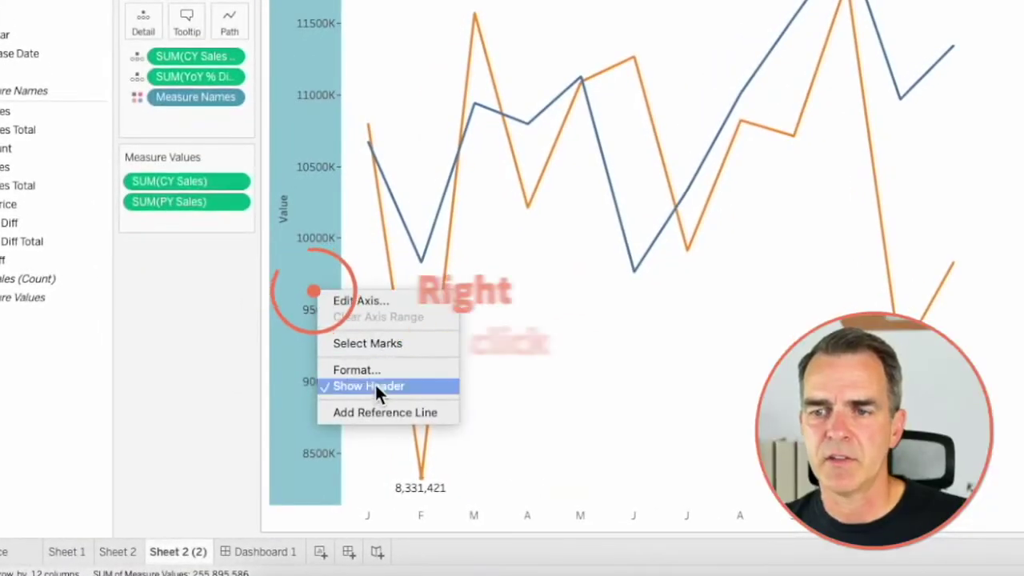
click(370, 391)
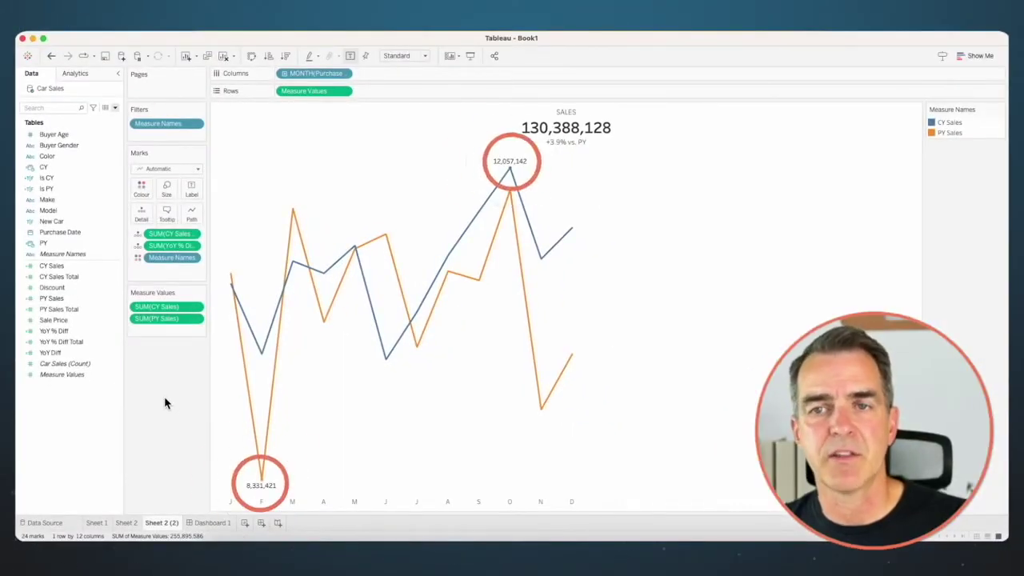
click(191, 195)
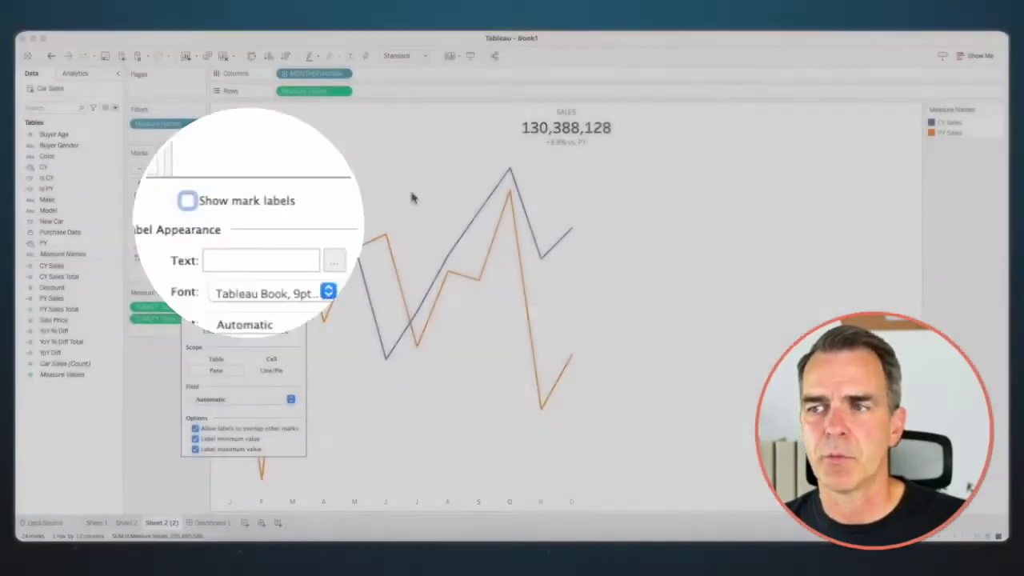
click(412, 197)
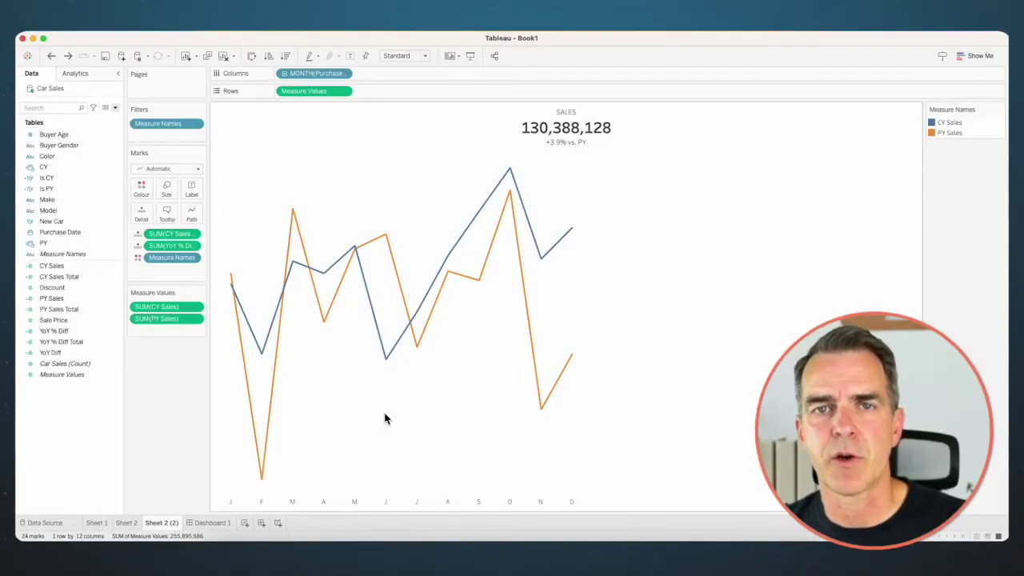
- Colour the CY Sales Total value in the sheet title blue to match the CY Sales line
double_click(543, 129)
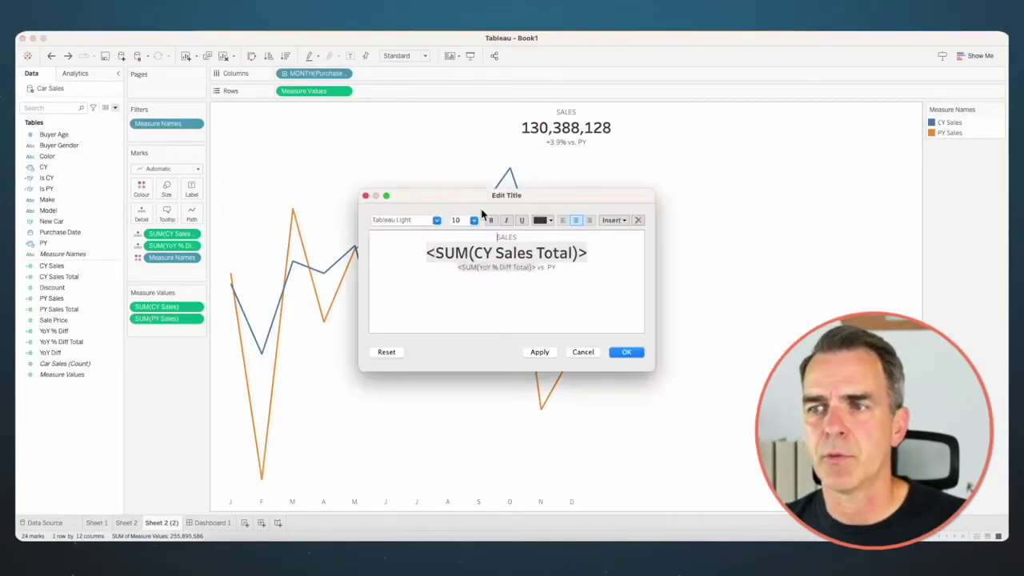
triple_click(443, 260)
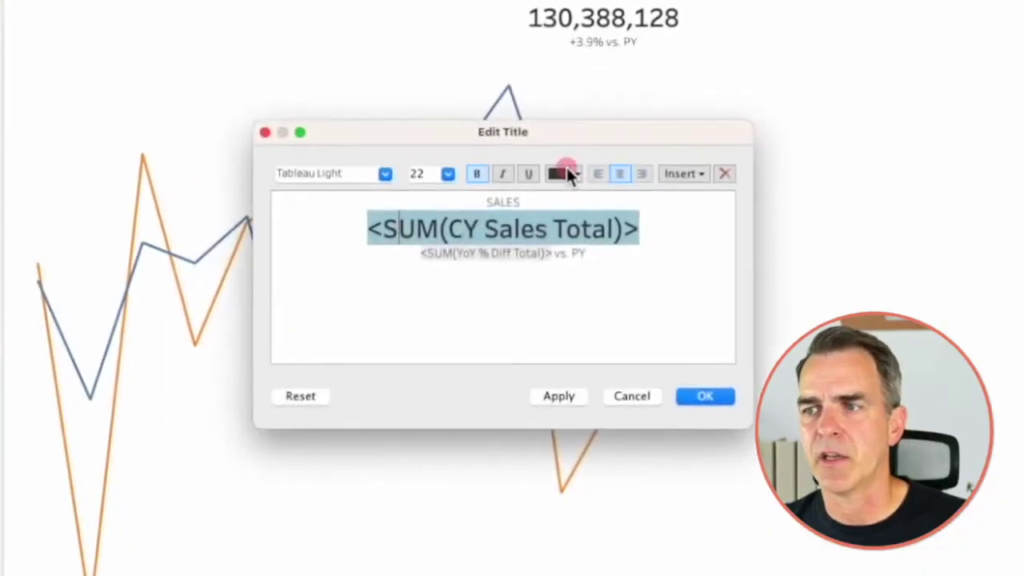
click(567, 174)
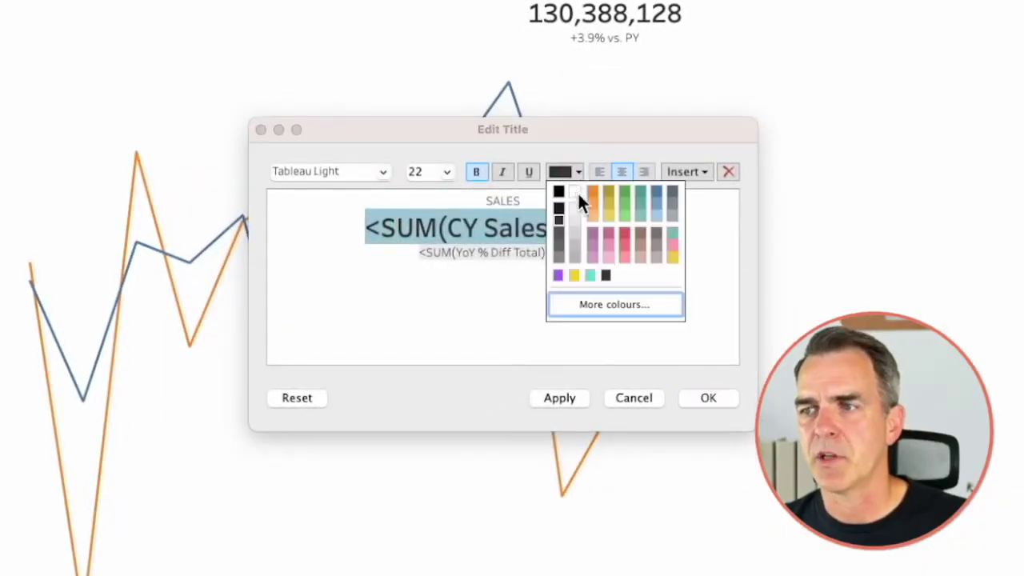
click(654, 195)
click(701, 399)
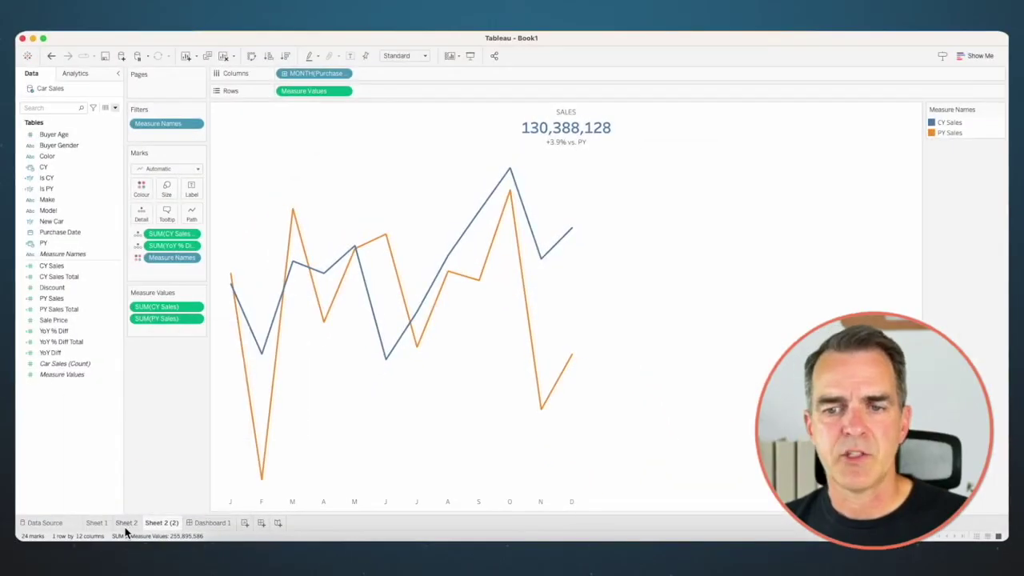
- Duplicate Sheet 2 and add PY Sales to the rows of the copy as a synchronised dual axis
right_click(126, 524)
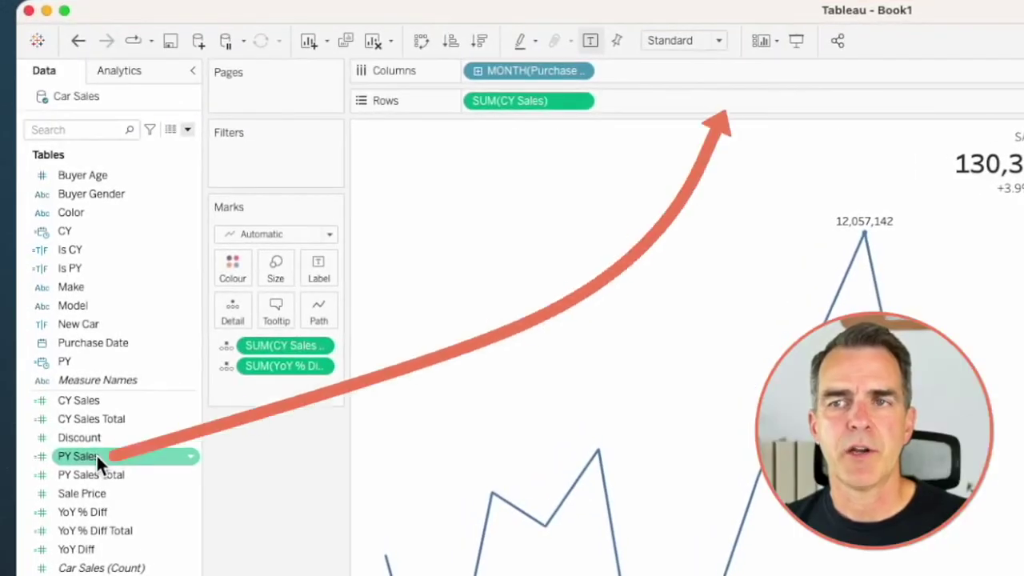
drag(101, 456, 729, 116)
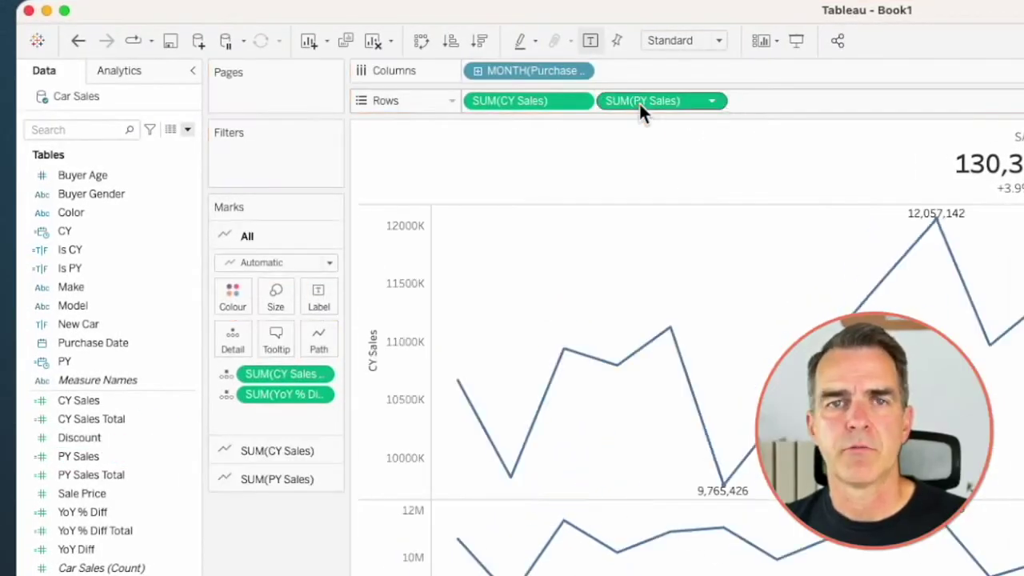
right_click(640, 102)
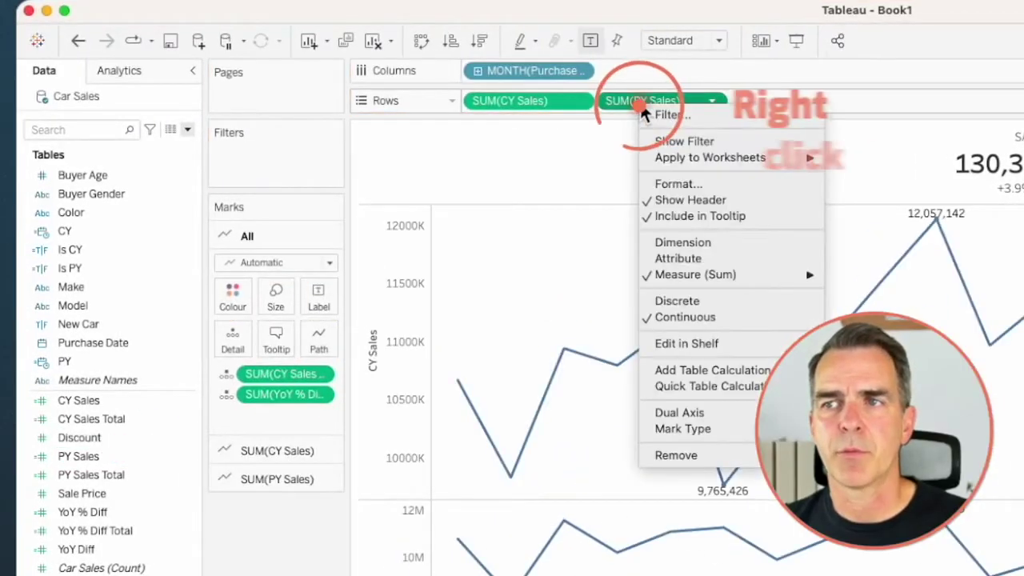
click(694, 409)
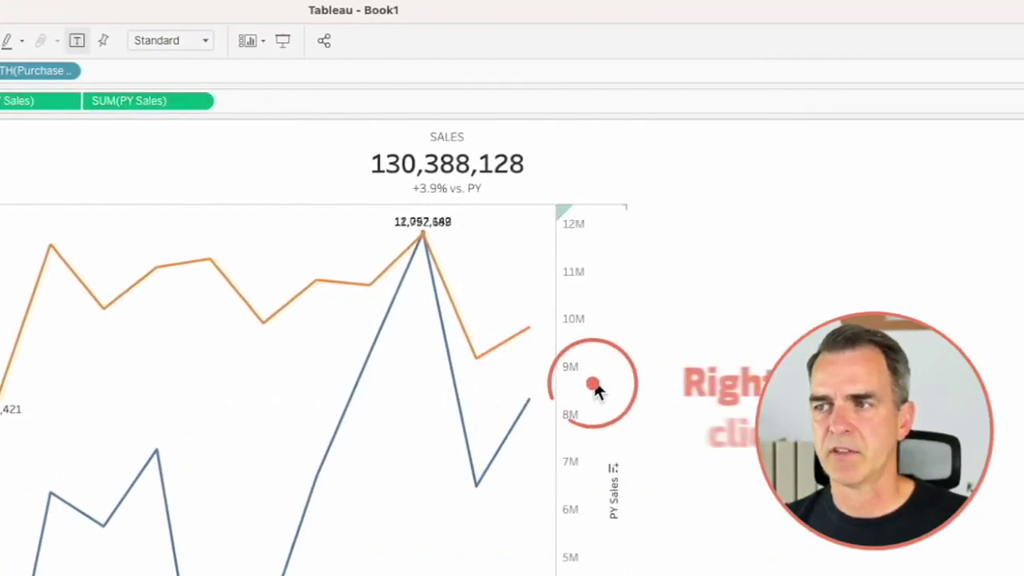
right_click(594, 388)
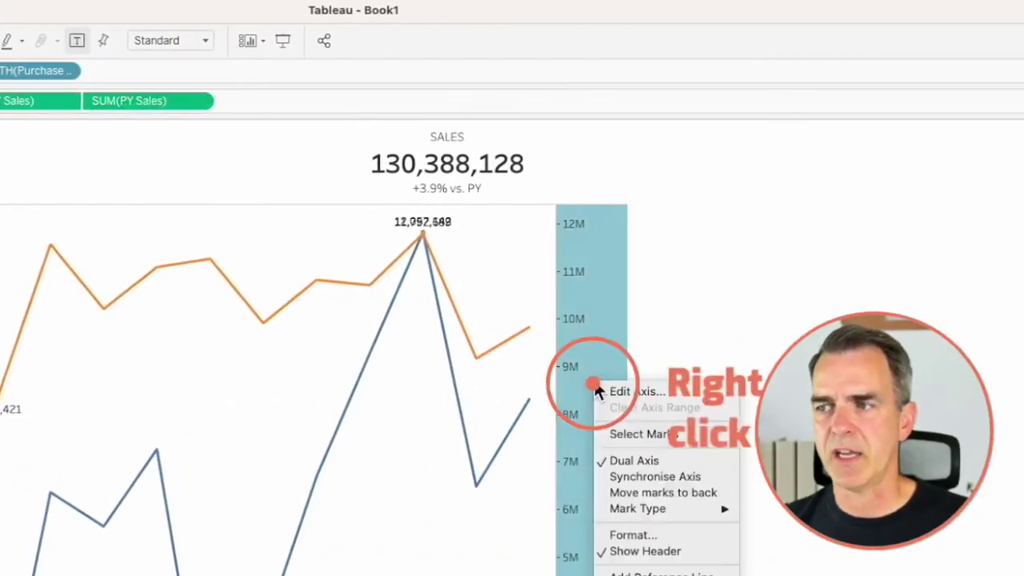
click(619, 477)
- Change the PY Sales mark type to Area and move its marks behind the CY Sales line
right_click(582, 456)
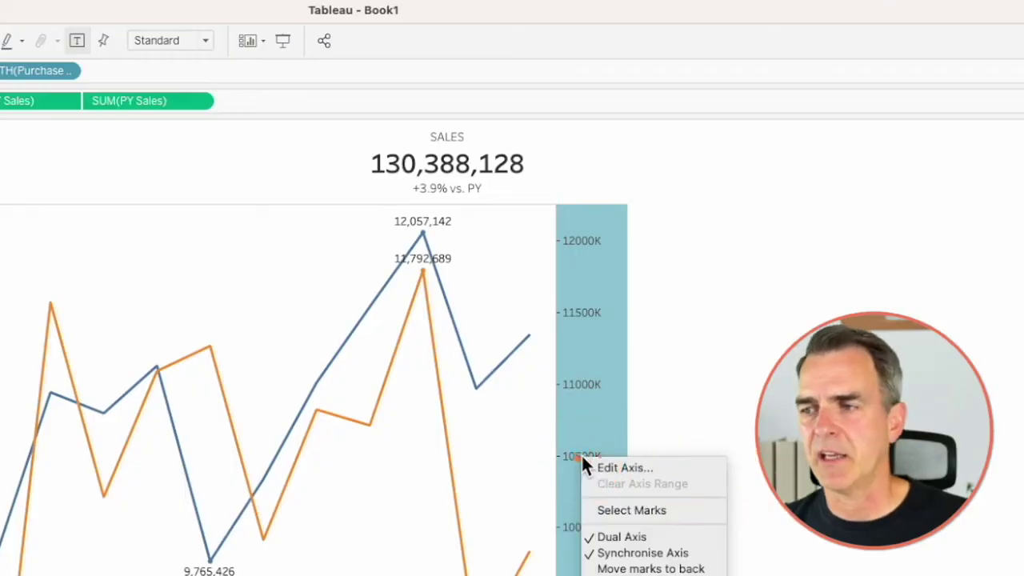
mouse_move(666, 446)
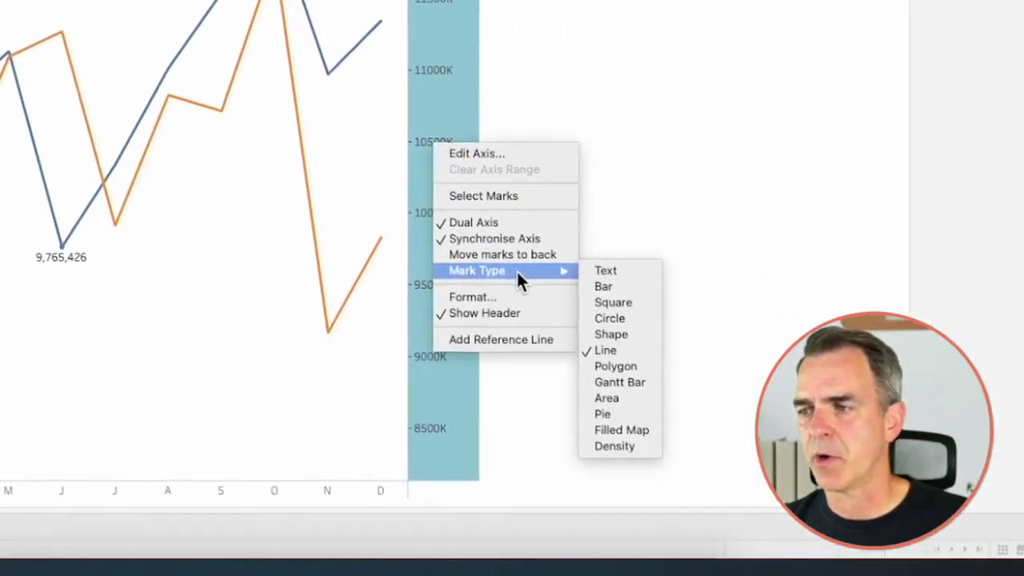
click(621, 398)
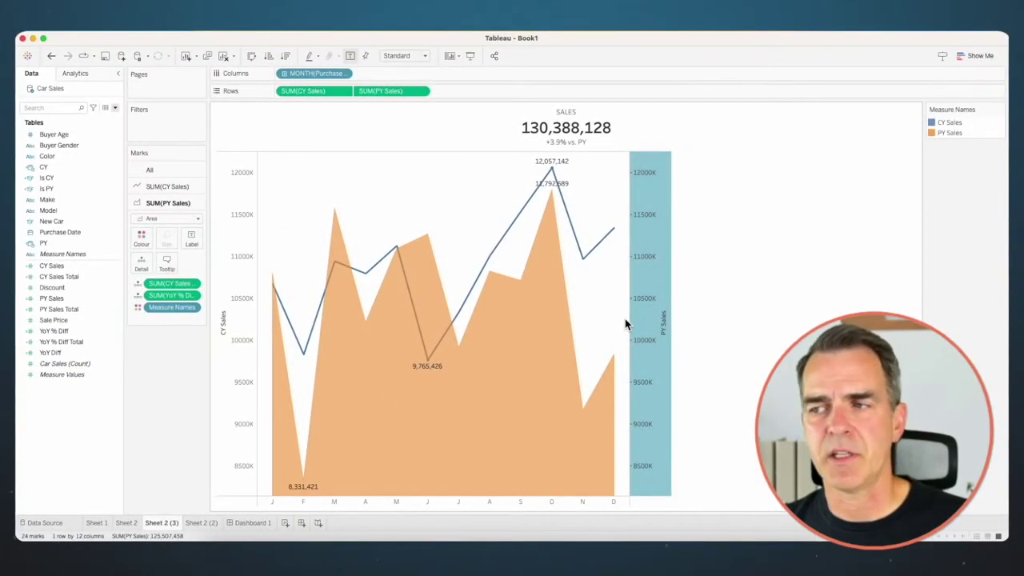
right_click(641, 298)
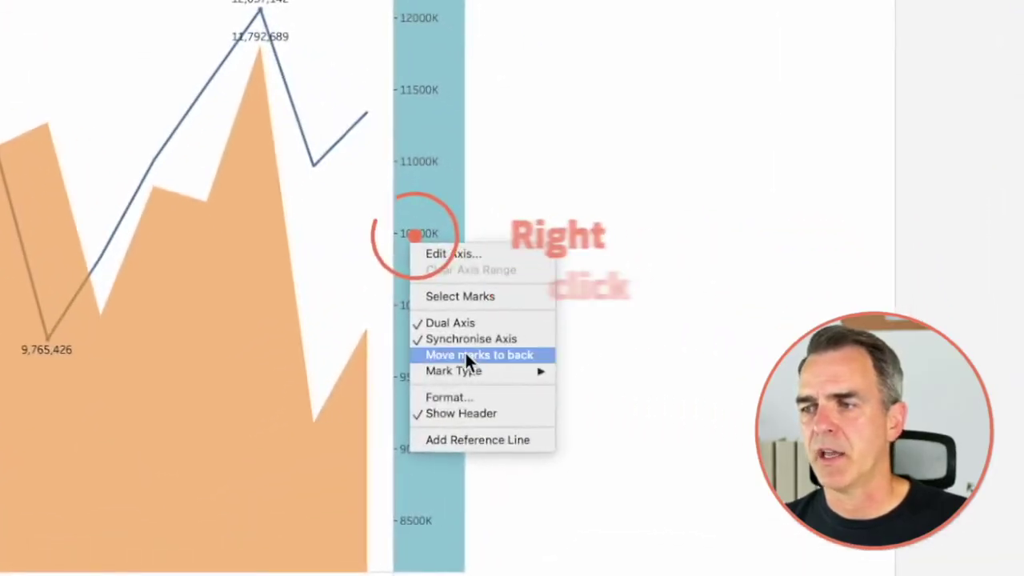
click(468, 356)
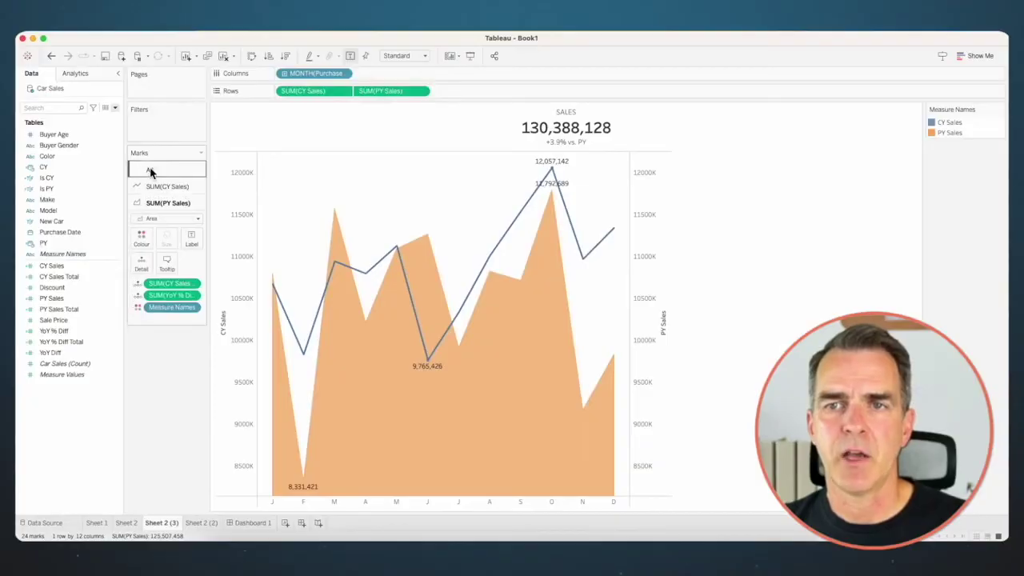
- Remove Measure Names from the colour of all marks and colour the PY Sales area light grey
click(150, 172)
drag(155, 271, 155, 372)
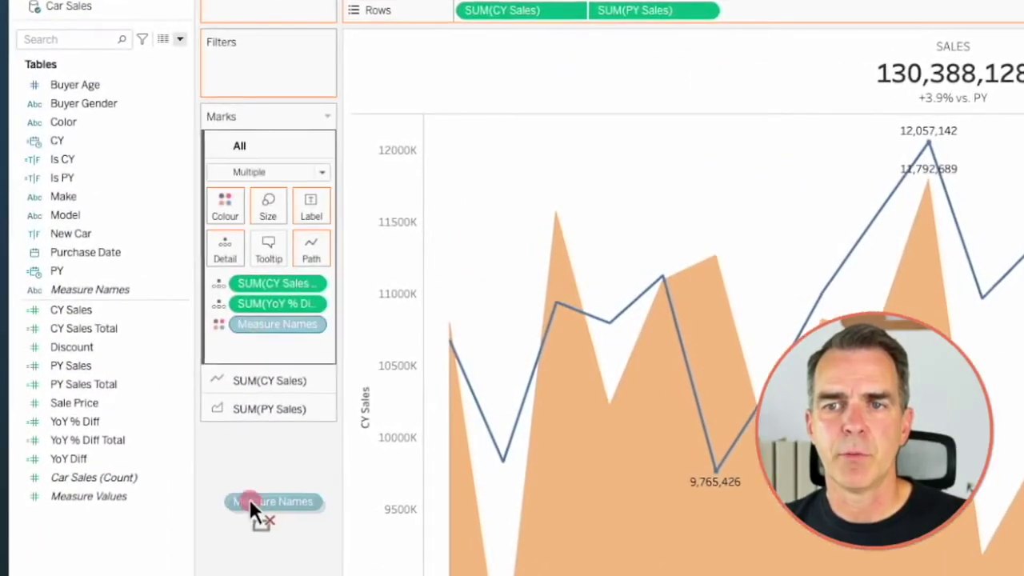
drag(247, 489, 248, 498)
click(238, 138)
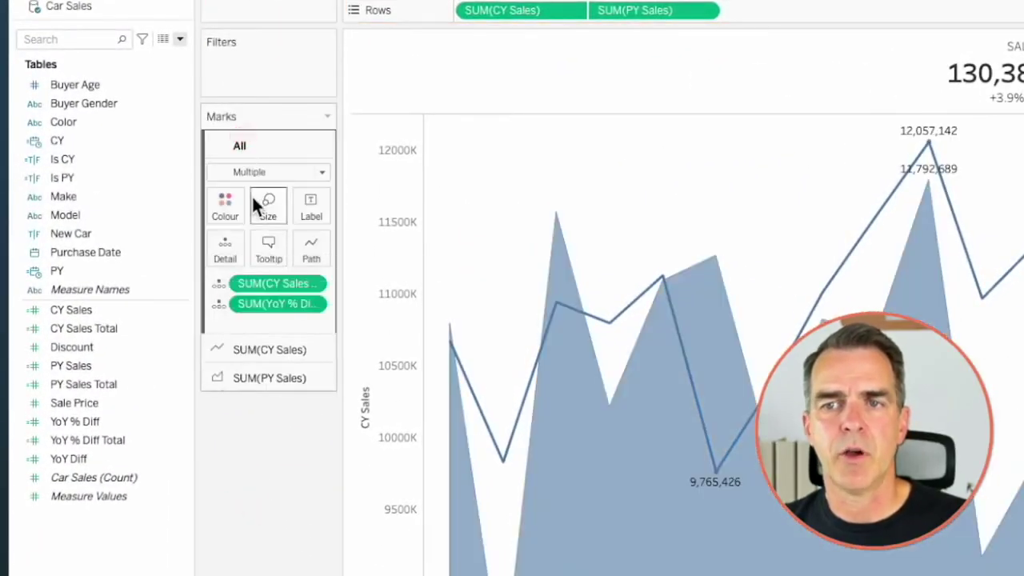
click(268, 388)
click(224, 270)
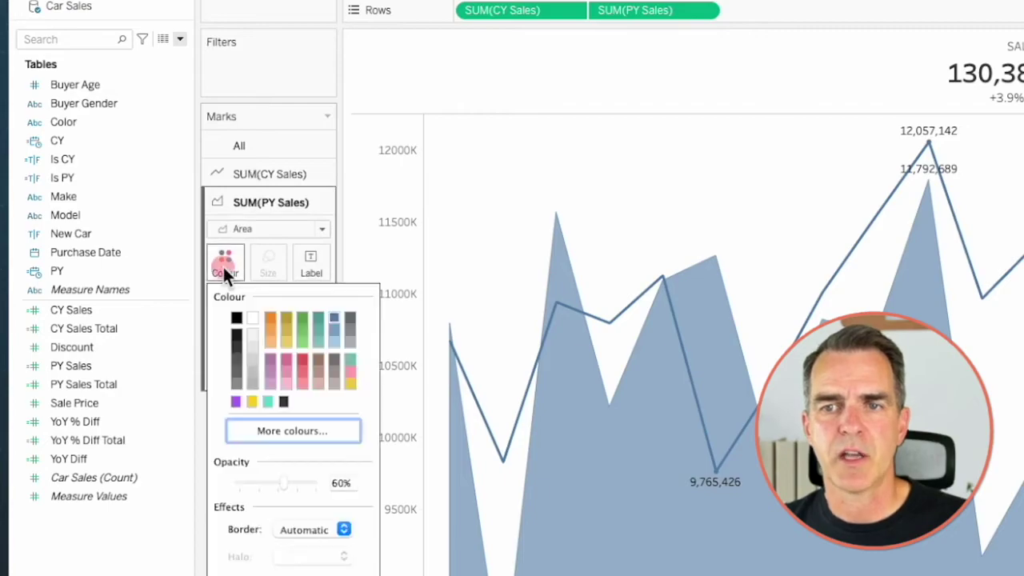
click(248, 357)
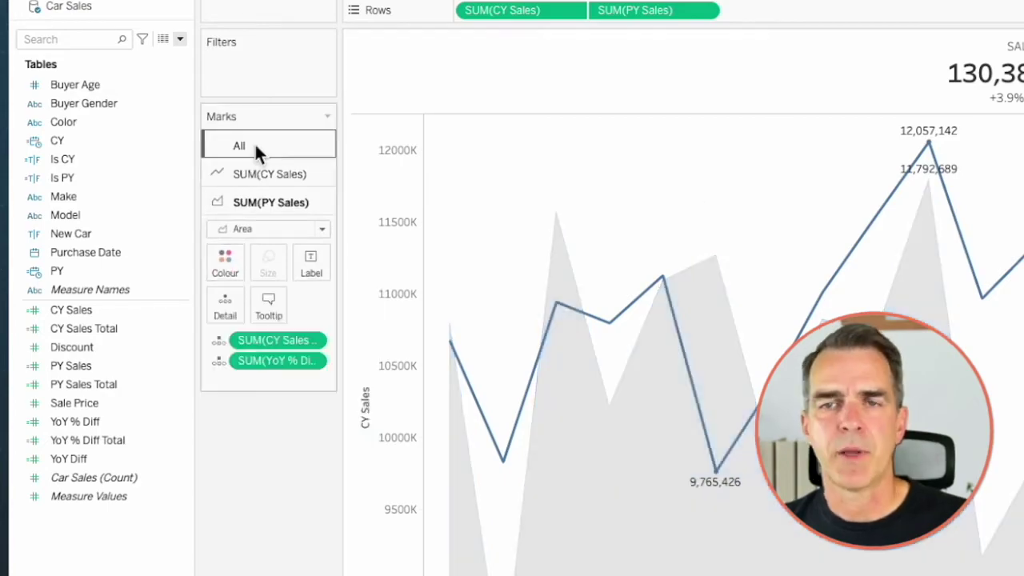
- Turn off the mark labels for all marks and hide the sales axis headers
click(255, 144)
click(314, 206)
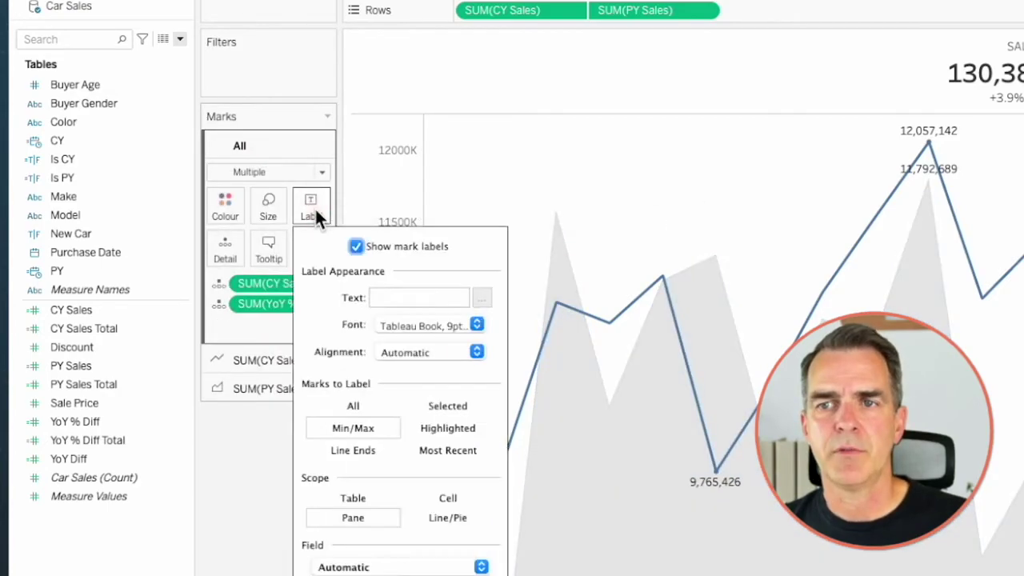
click(618, 166)
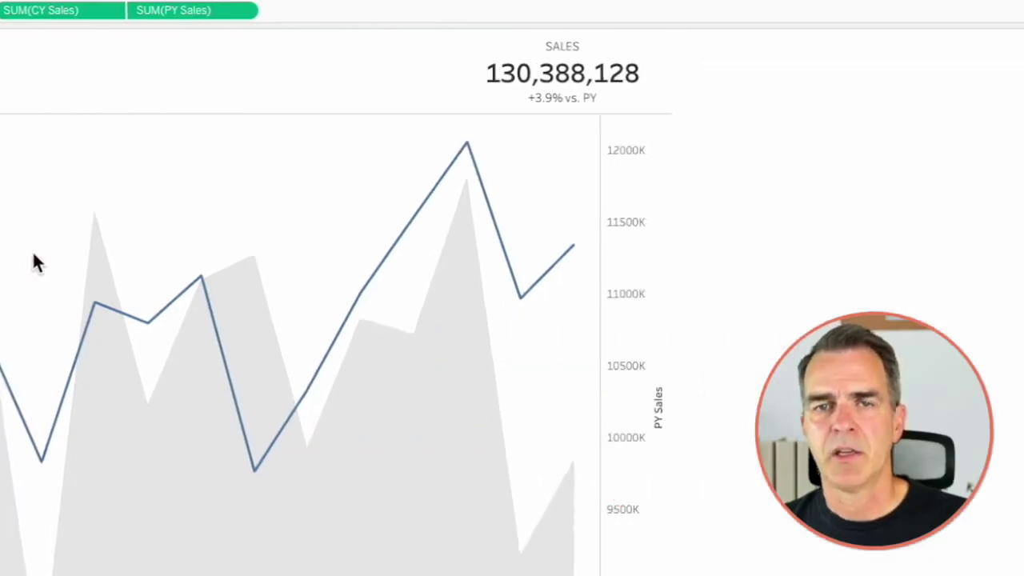
right_click(531, 304)
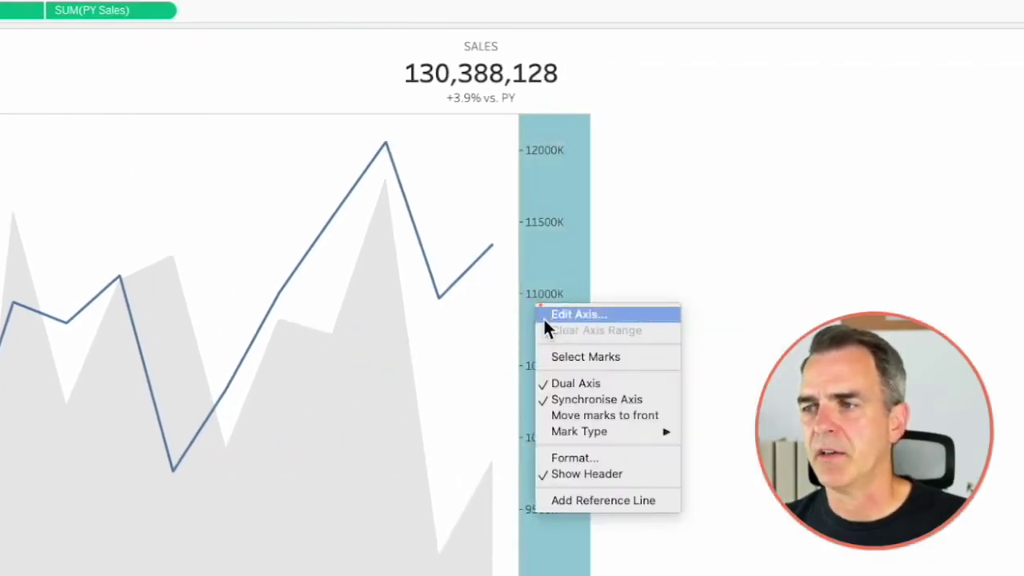
click(566, 473)
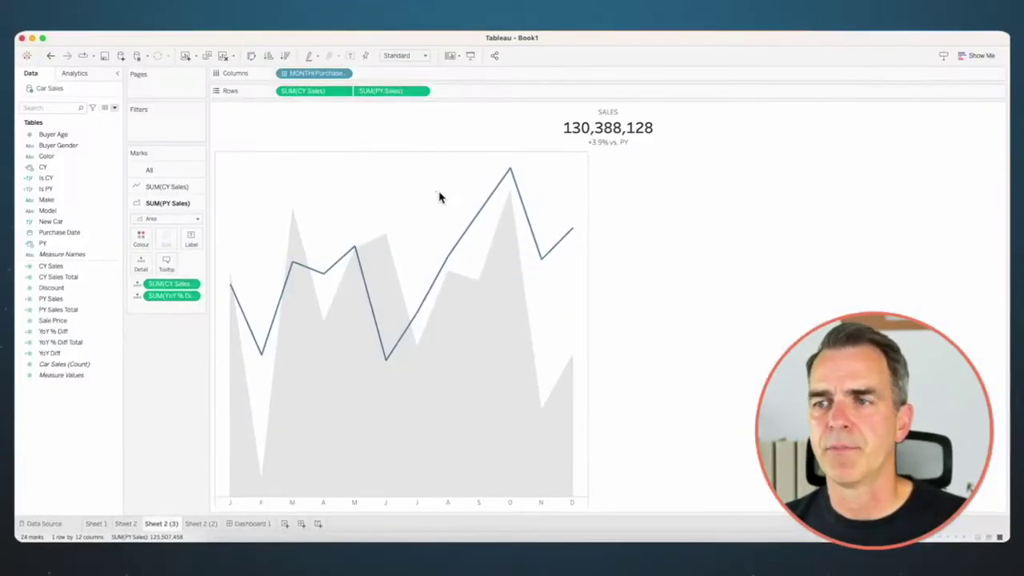
- Set the sheet's row divider and column divider pane borders to None
right_click(440, 196)
click(520, 315)
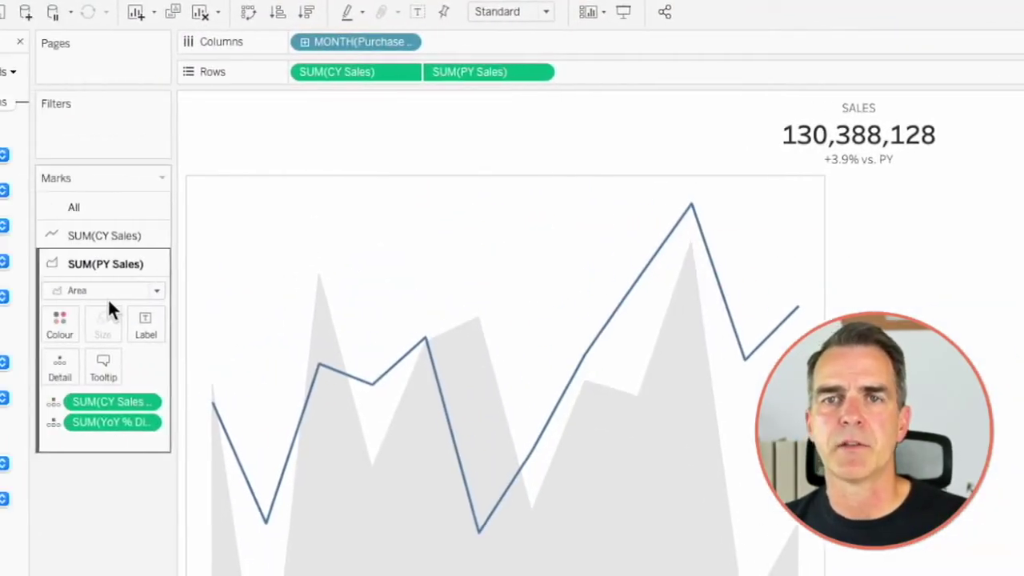
click(80, 70)
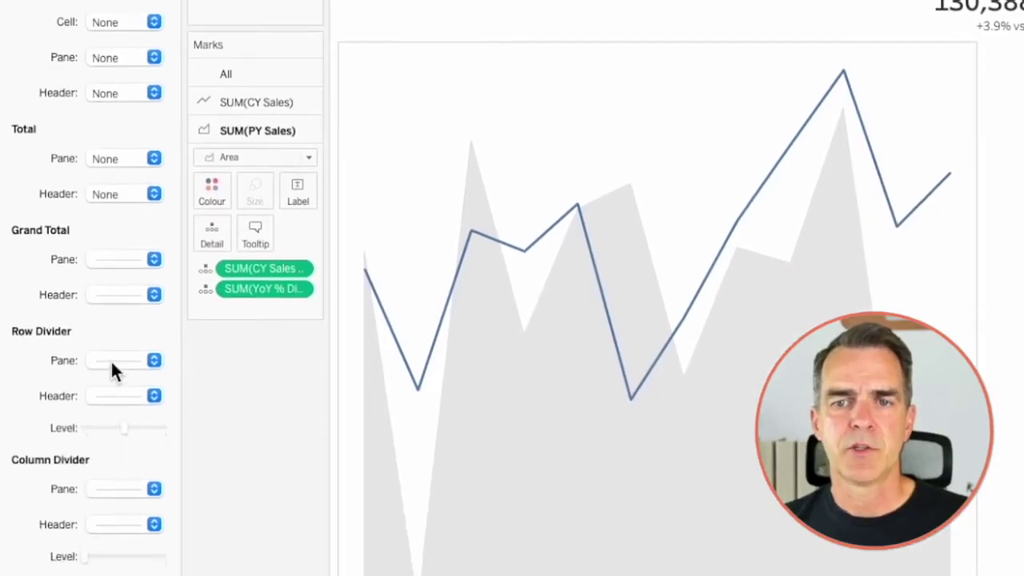
click(112, 360)
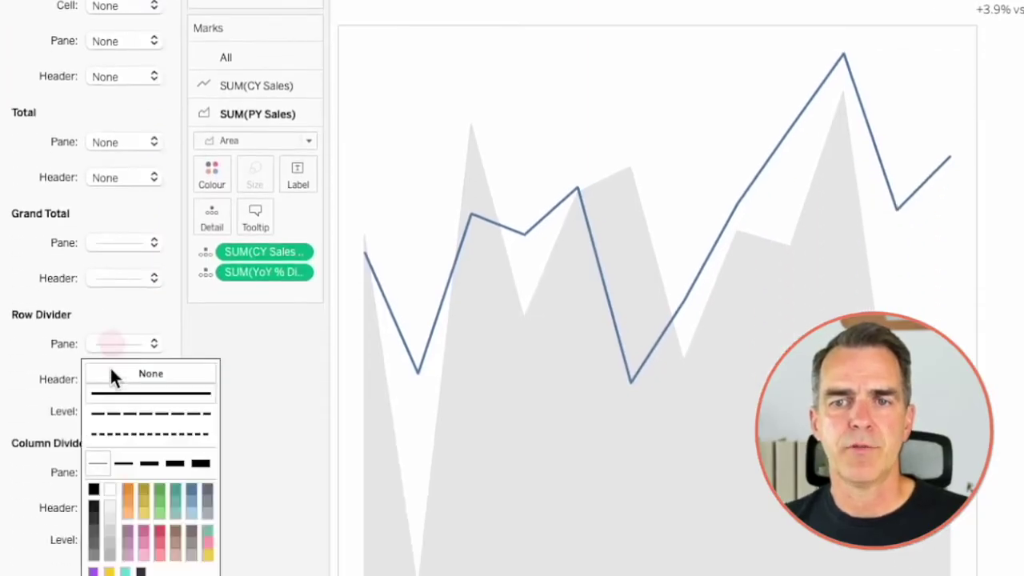
click(62, 409)
click(112, 472)
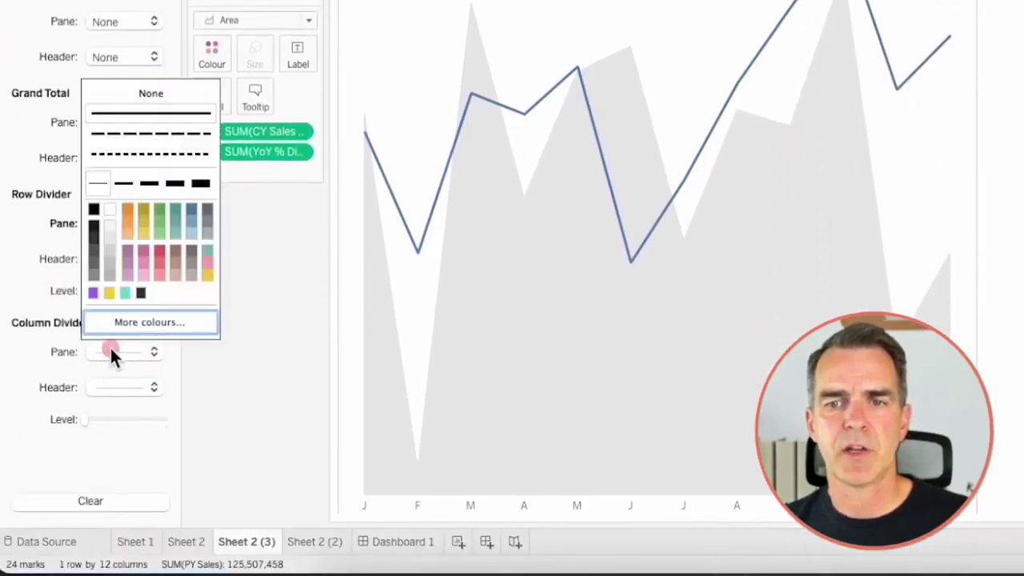
click(160, 93)
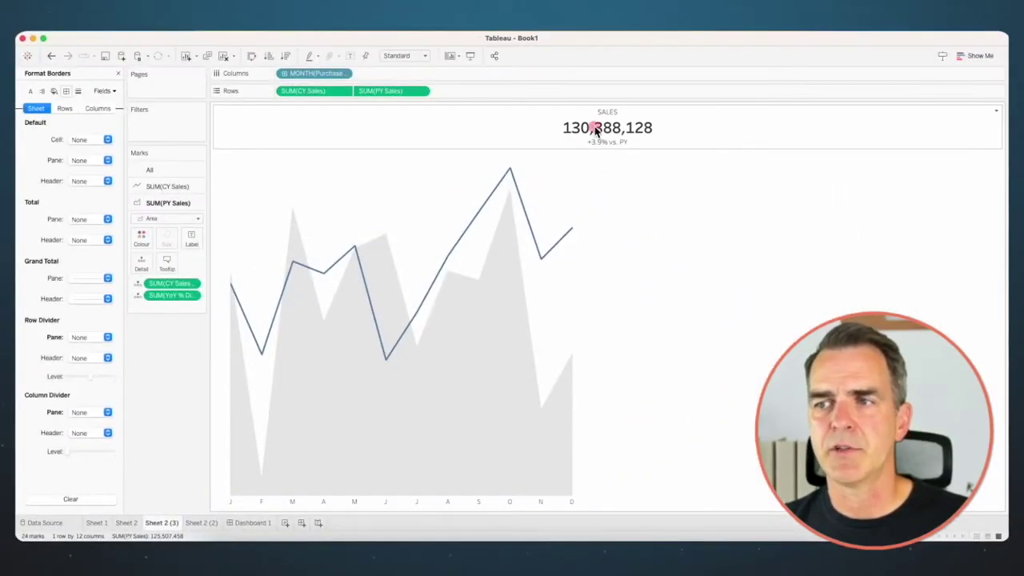
- Restyle the CY Sales Total value in the sheet title by toggling its bold setting and changing its text colour
double_click(595, 130)
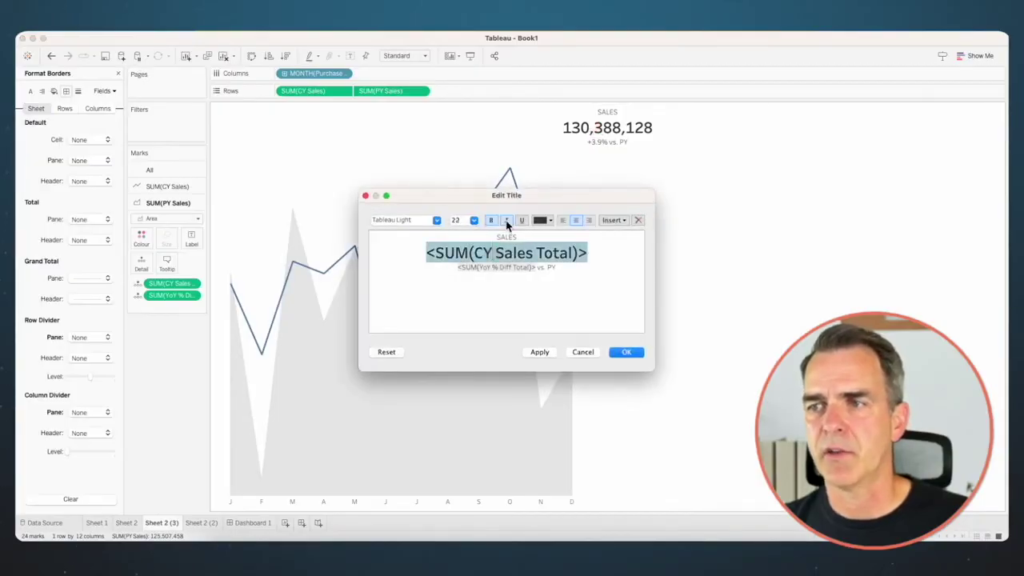
click(491, 220)
click(541, 220)
click(584, 237)
click(627, 357)
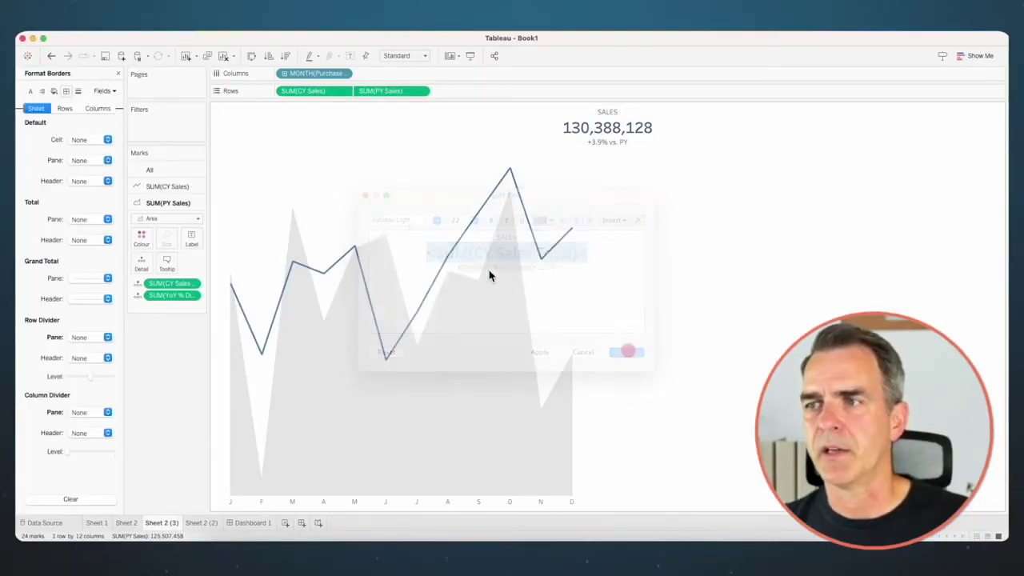
- Duplicate Sheet 2 and show the CY Sales axis header on the copy
right_click(129, 524)
click(176, 418)
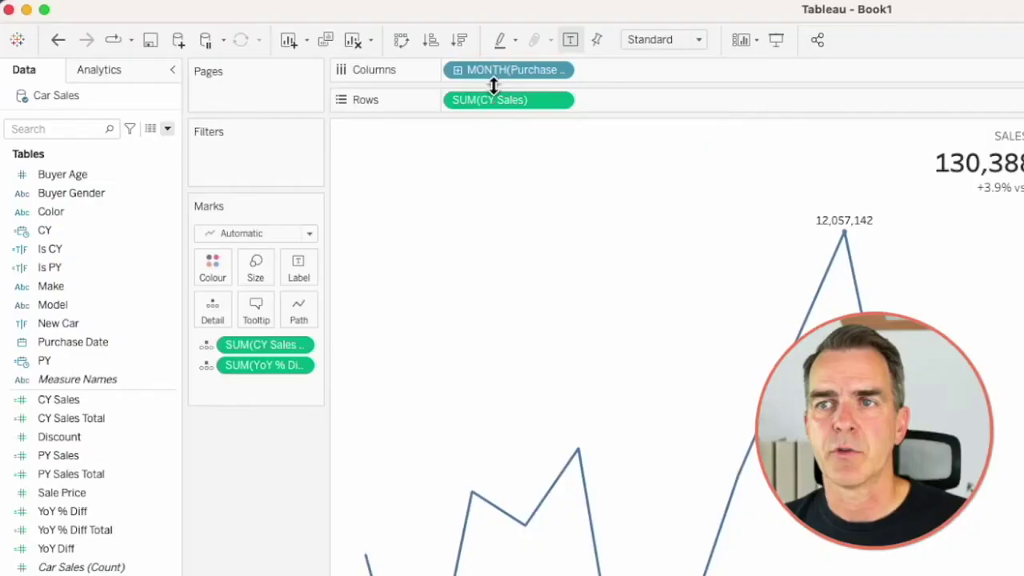
right_click(493, 101)
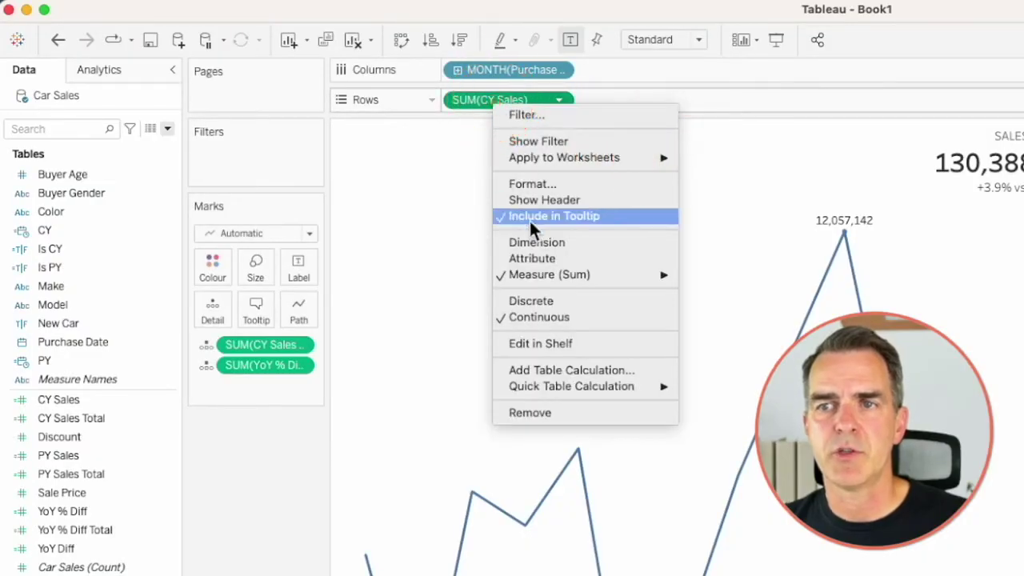
click(529, 199)
- Set the CY Sales axis range to include zero
right_click(390, 343)
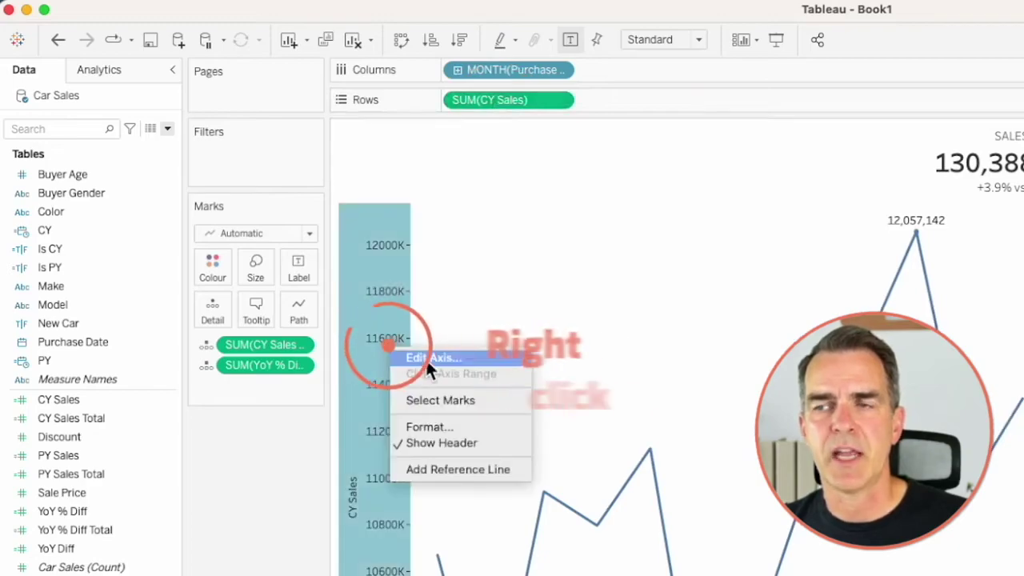
click(425, 357)
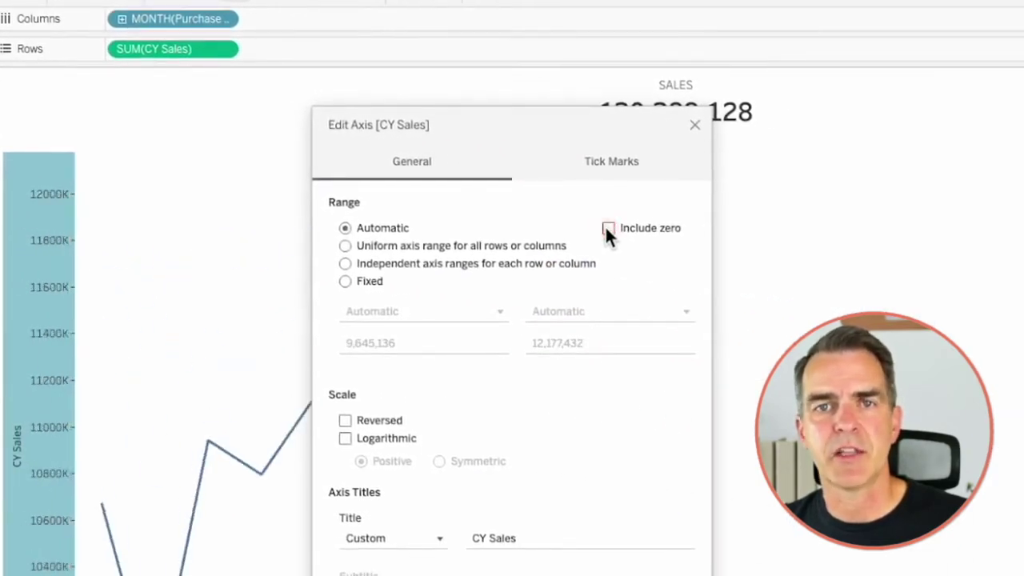
click(608, 228)
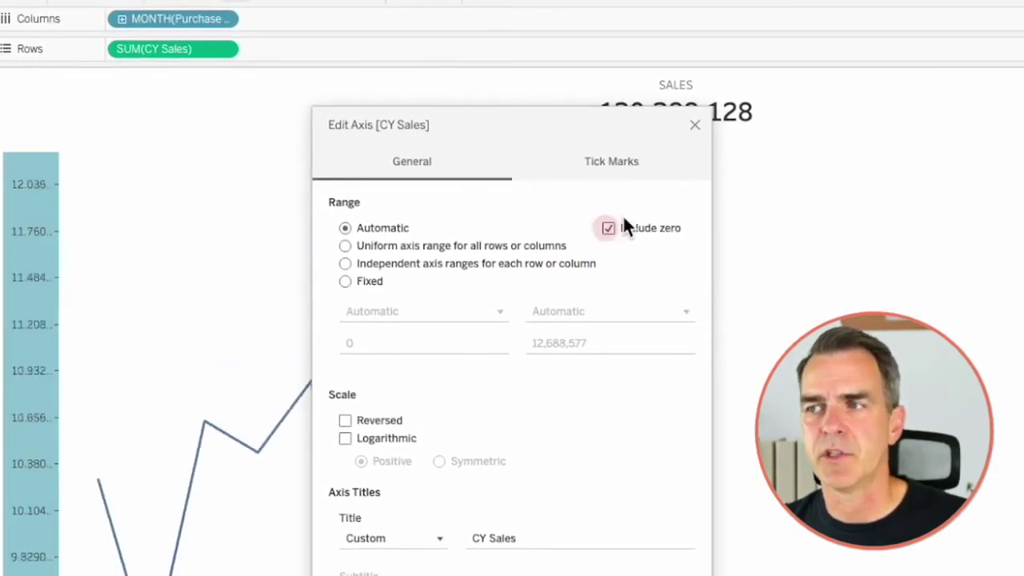
click(695, 125)
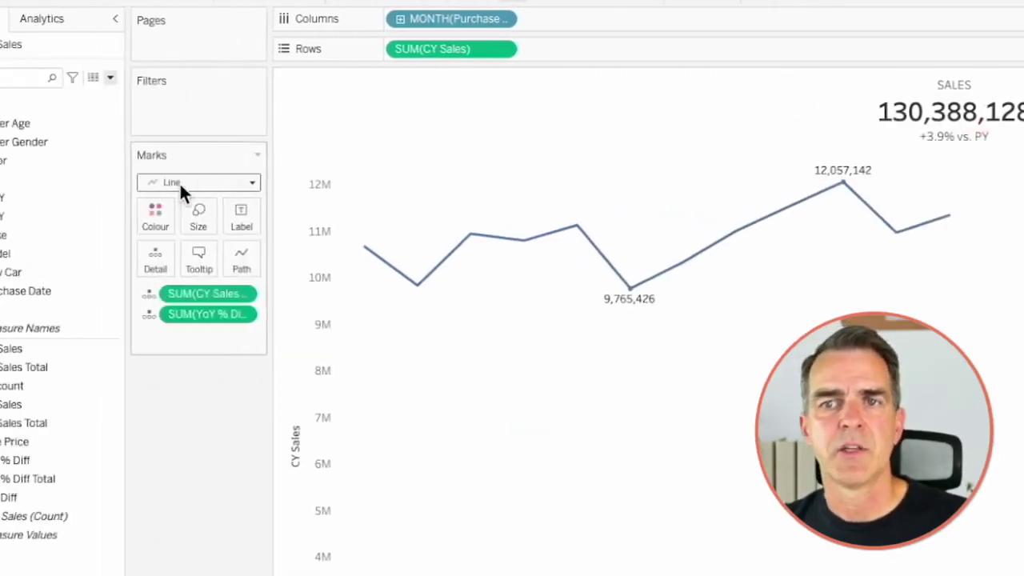
- Change the mark type to Bar and turn off the mark labels
click(179, 182)
click(181, 221)
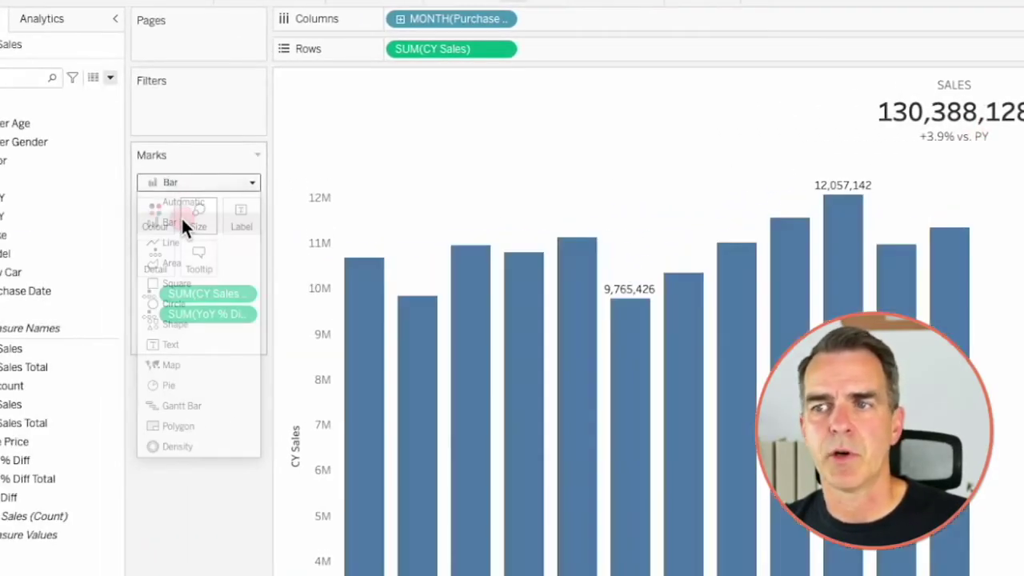
click(240, 214)
click(286, 256)
click(533, 186)
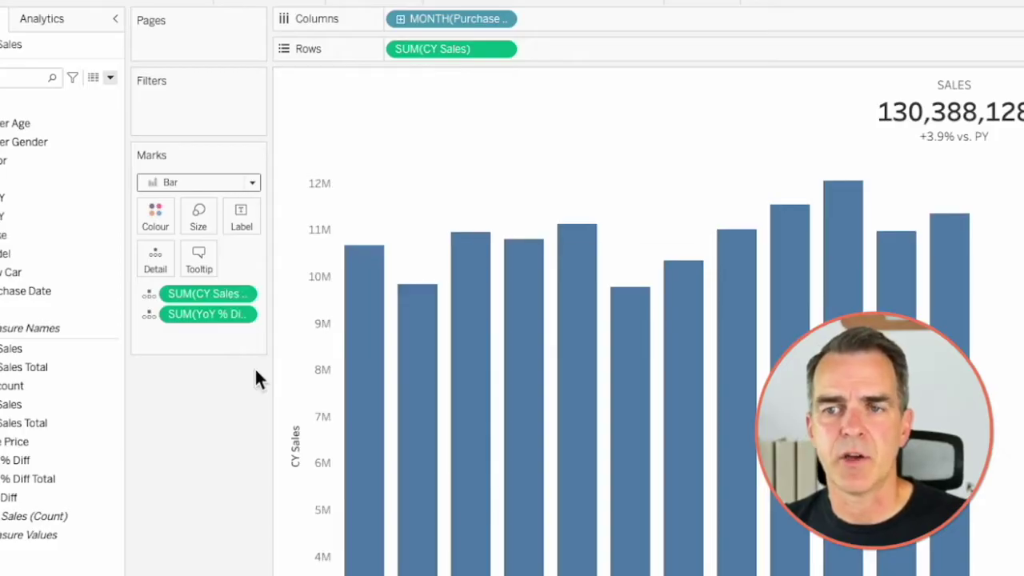
- Remove the title from the CY Sales axis
right_click(317, 364)
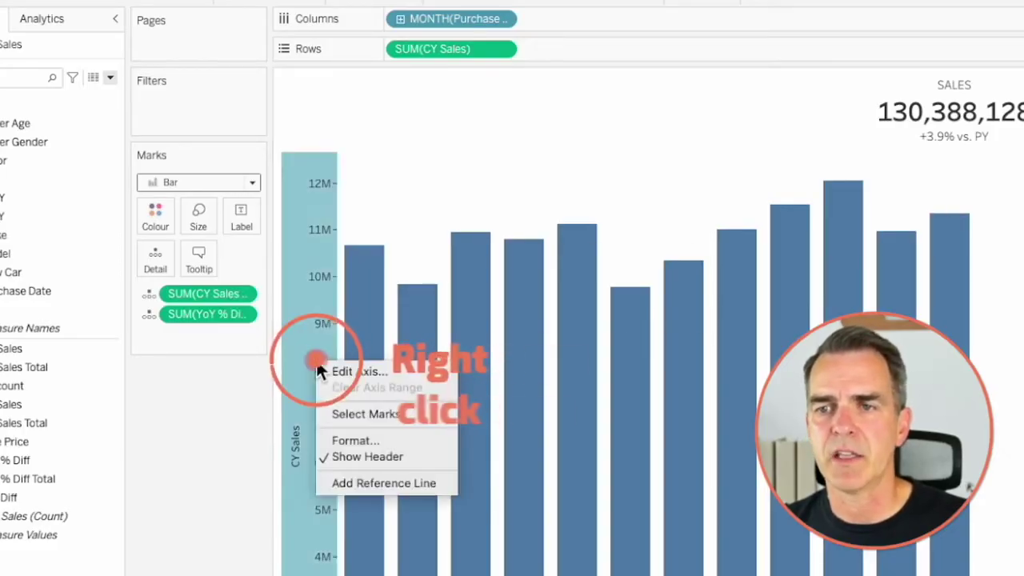
click(344, 366)
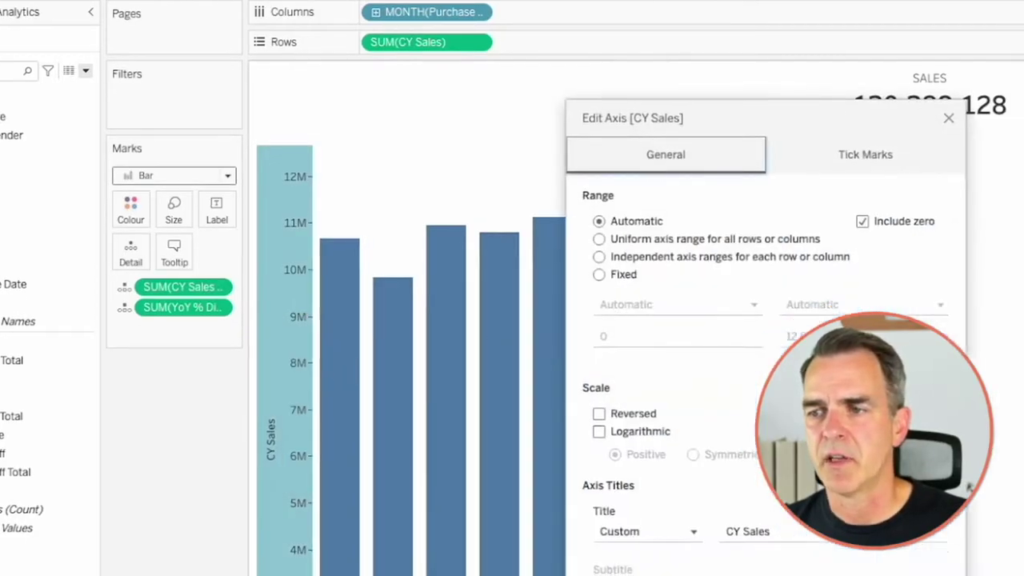
click(814, 538)
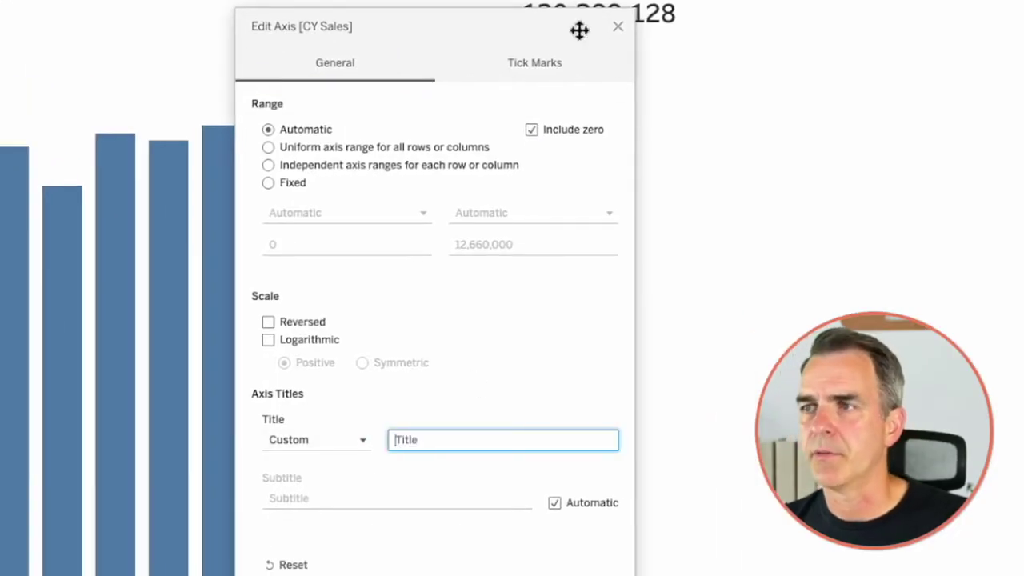
click(622, 31)
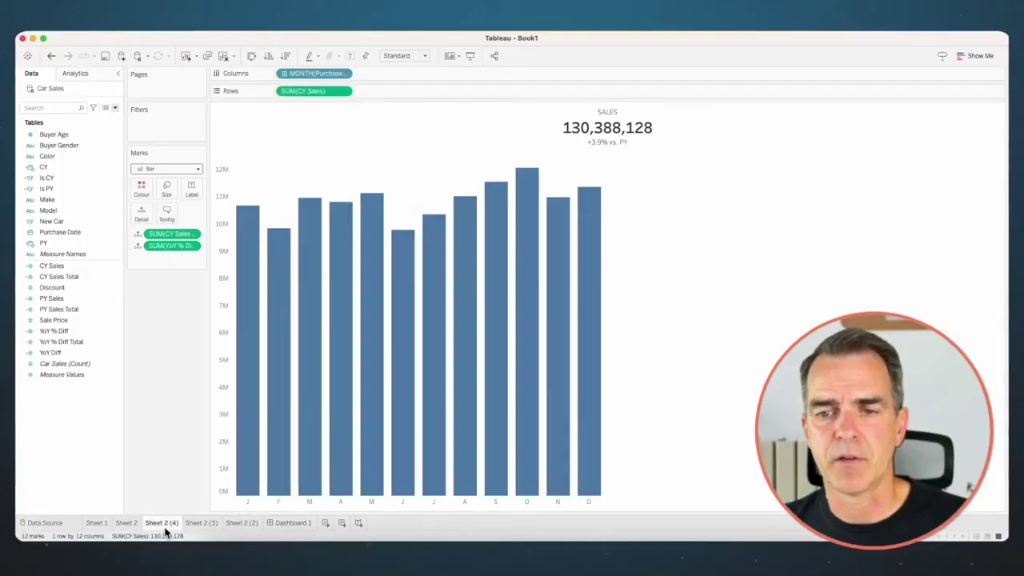
- Duplicate the bar chart sheet and add PY Sales to the CY Sales axis as a shared value axis
right_click(163, 524)
click(188, 434)
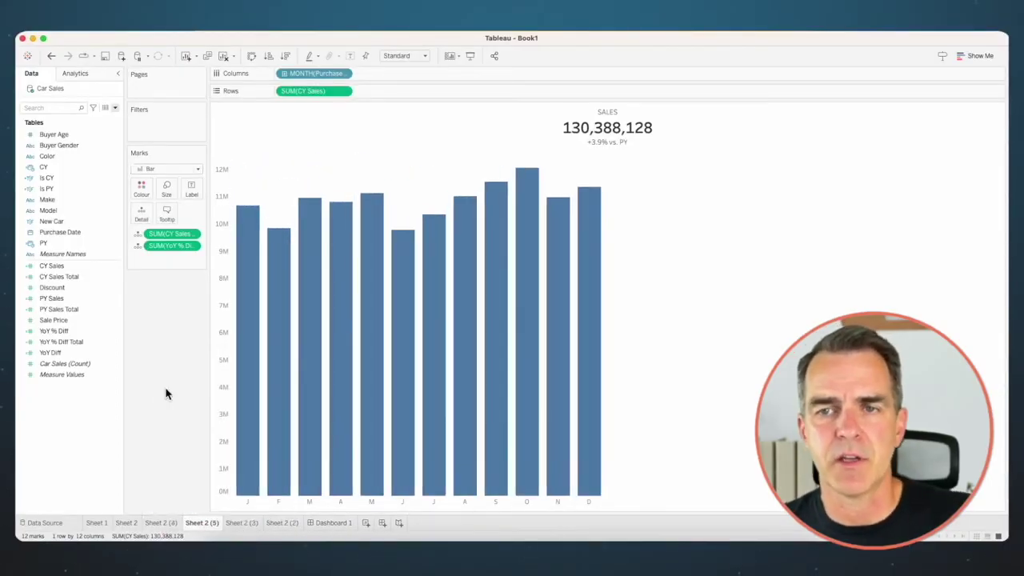
click(62, 299)
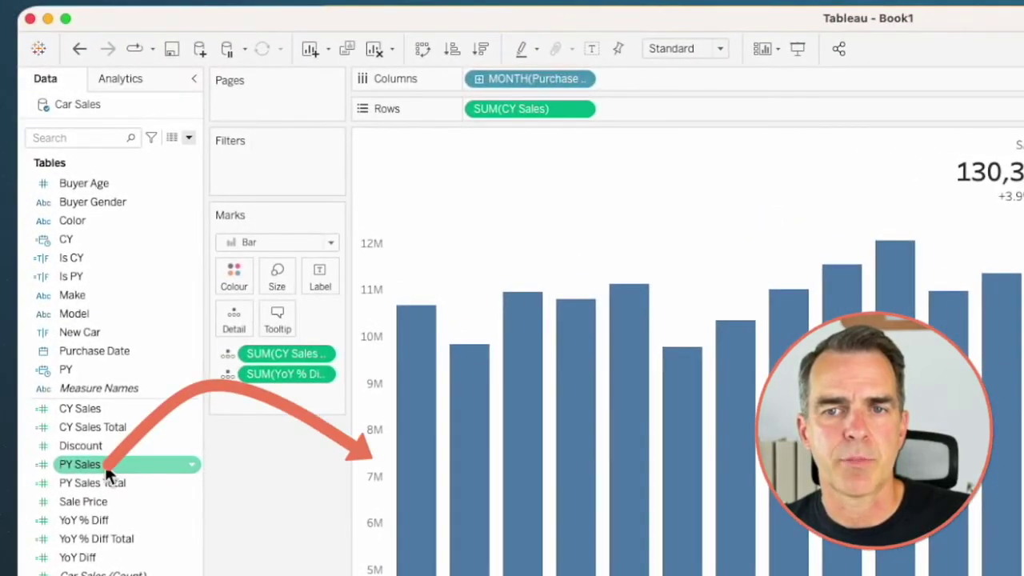
drag(105, 465, 374, 465)
- Remove the Value title from the Measure Values axis
right_click(387, 463)
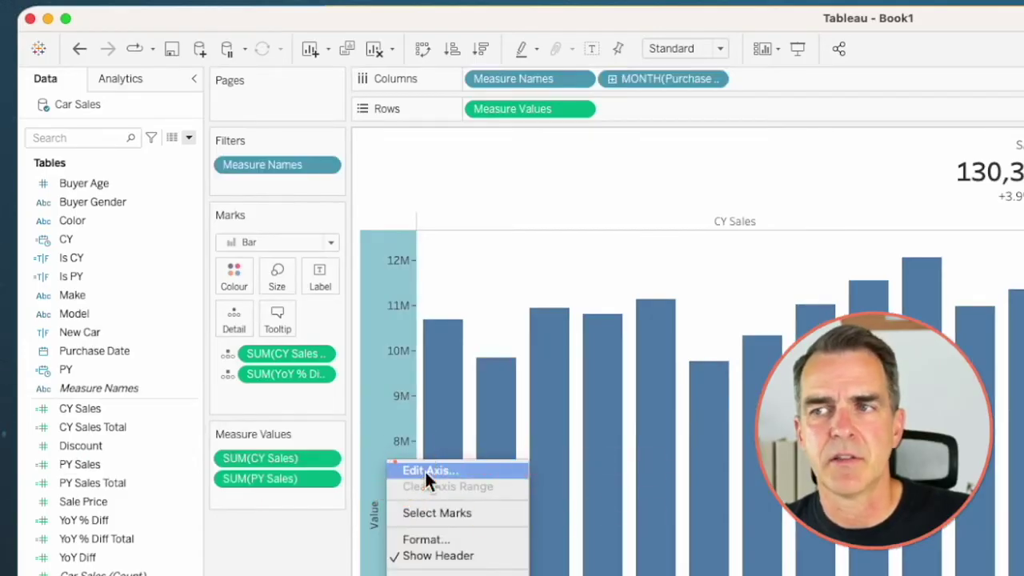
click(425, 470)
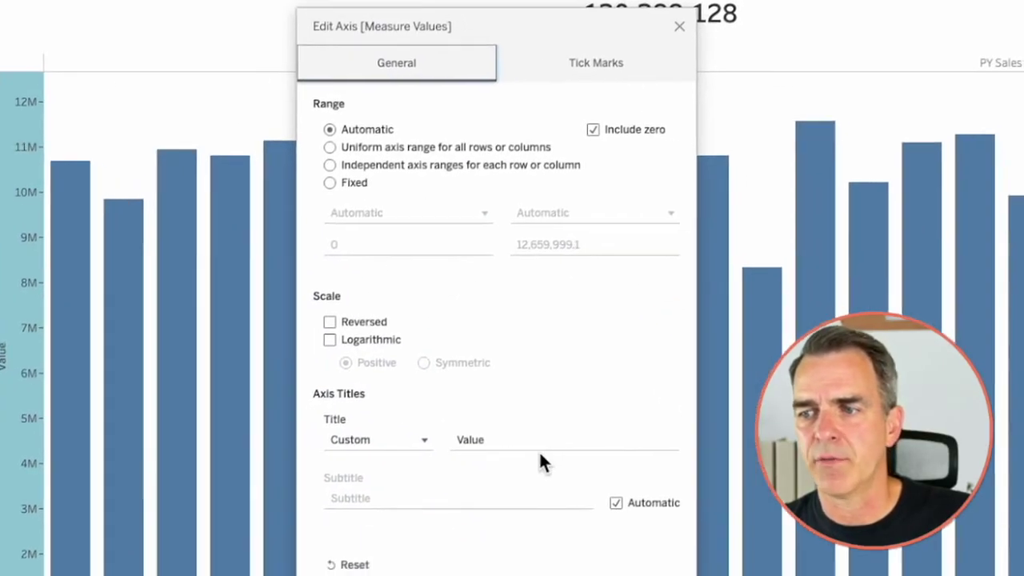
click(385, 429)
key(BackSpace)
click(679, 26)
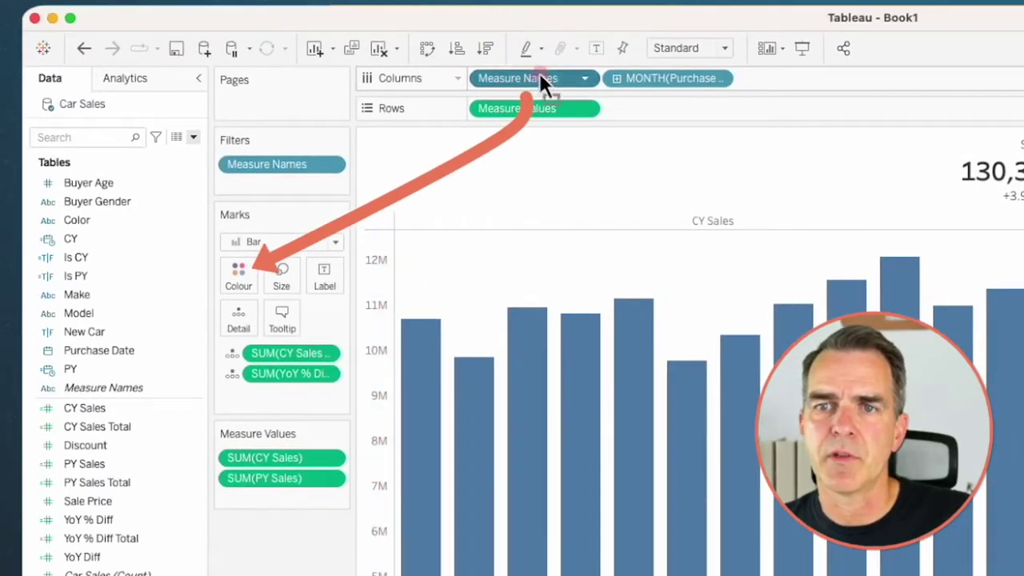
- Move Measure Names from the columns to the bars' colour and turn mark stacking off
drag(540, 76, 239, 272)
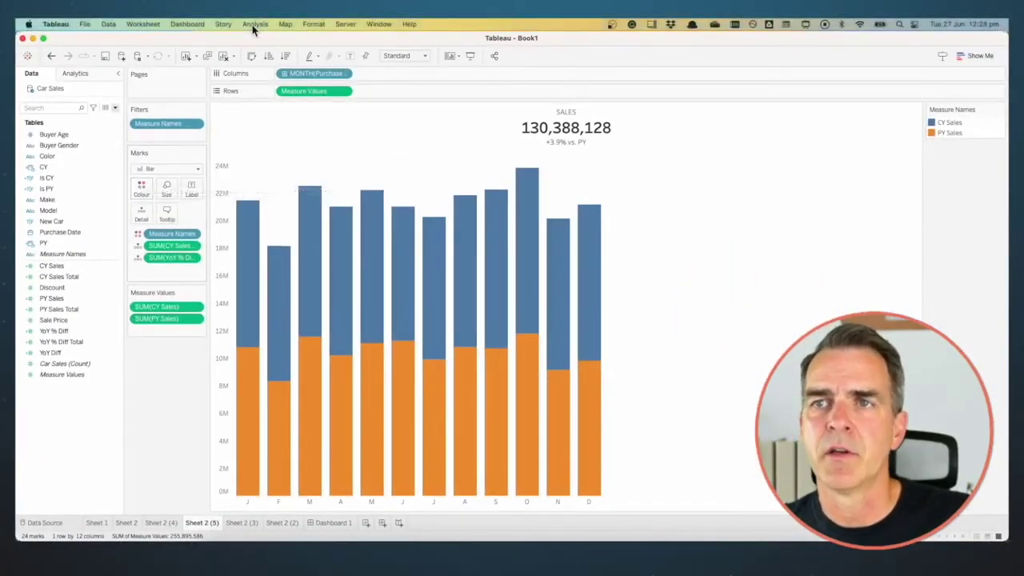
click(253, 26)
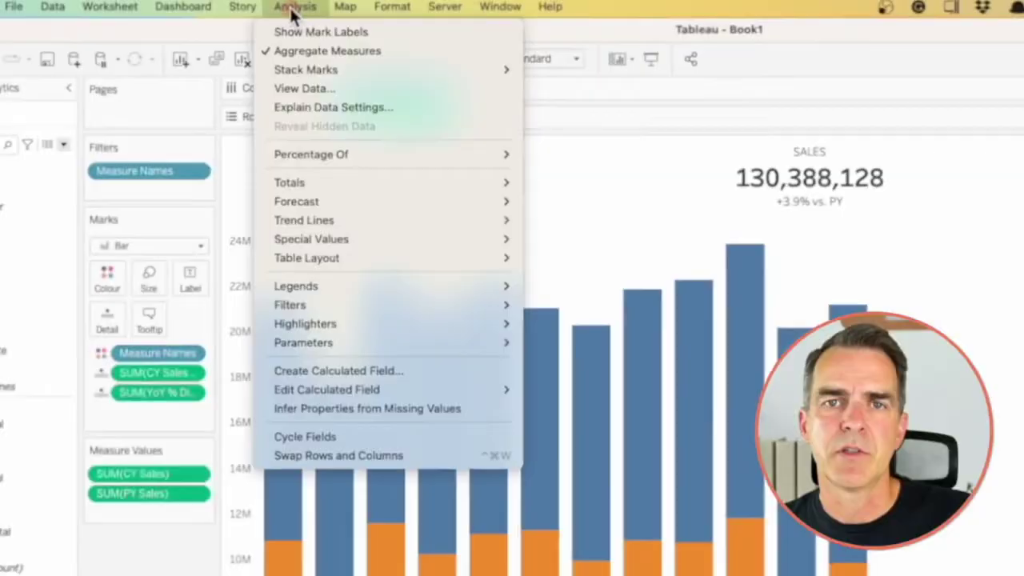
mouse_move(333, 70)
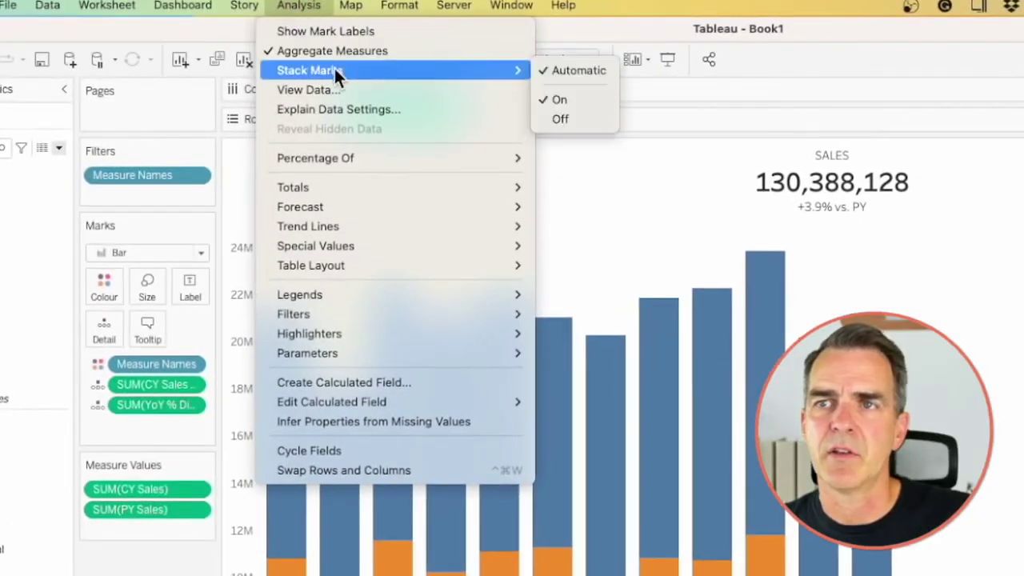
click(583, 124)
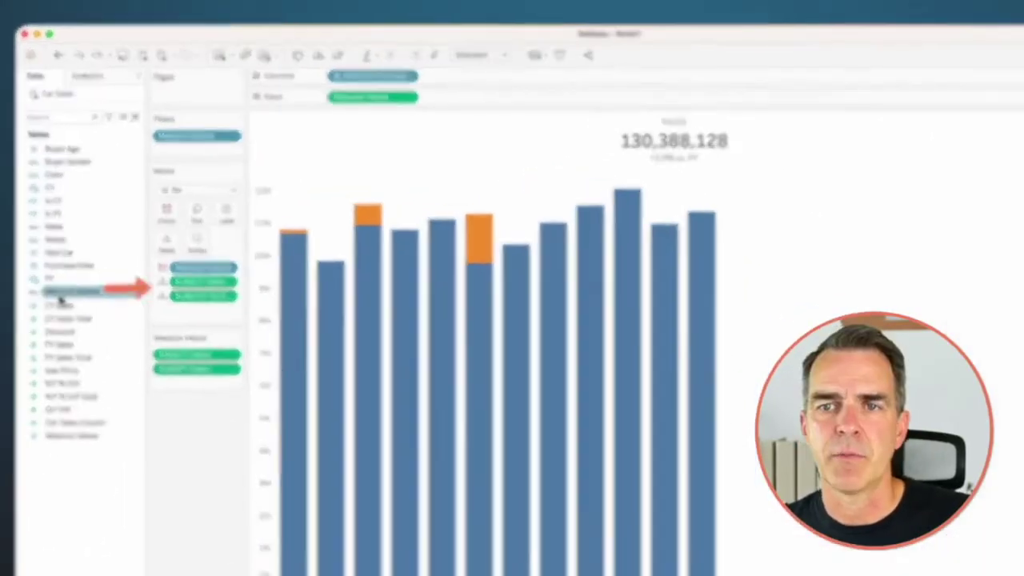
- Size the bars by Measure Names so CY Sales and PY Sales have different widths
mouse_move(63, 254)
mouse_down()
mouse_move(162, 184)
mouse_move(164, 192)
mouse_up()
drag(263, 273, 266, 274)
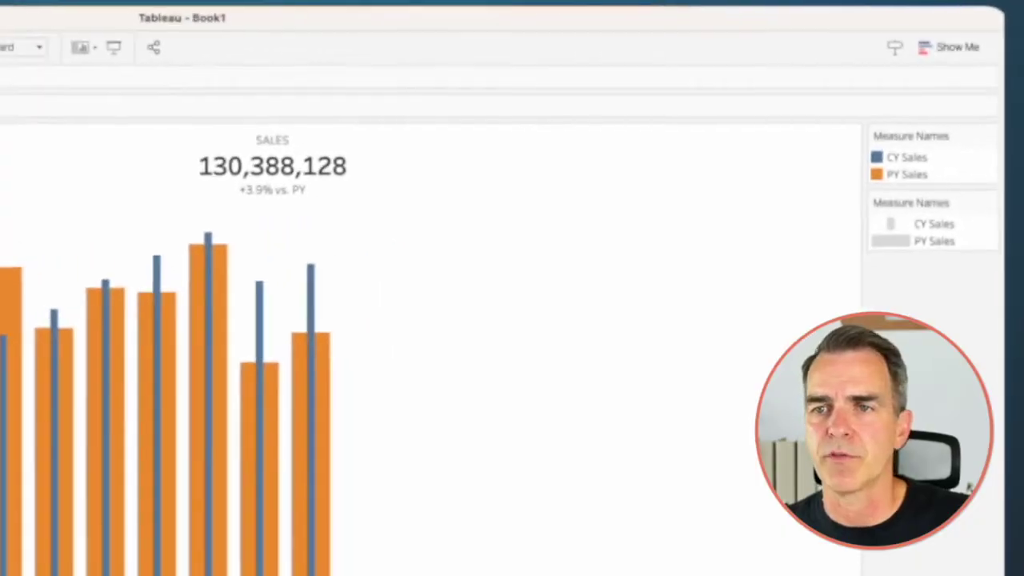
- Colour the PY Sales bars light grey using the Seattle Greys palette
click(964, 134)
double_click(944, 178)
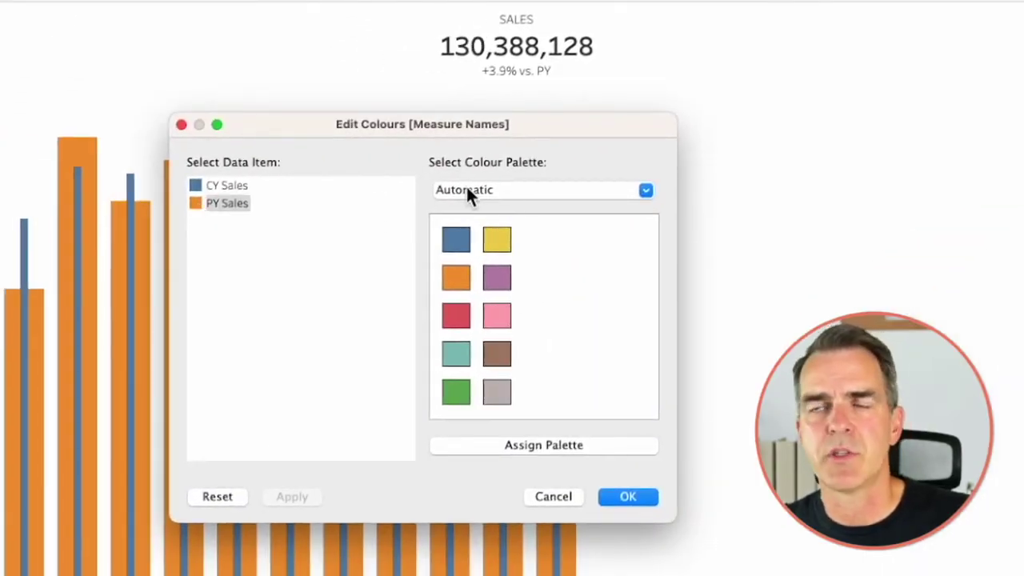
click(468, 193)
click(477, 84)
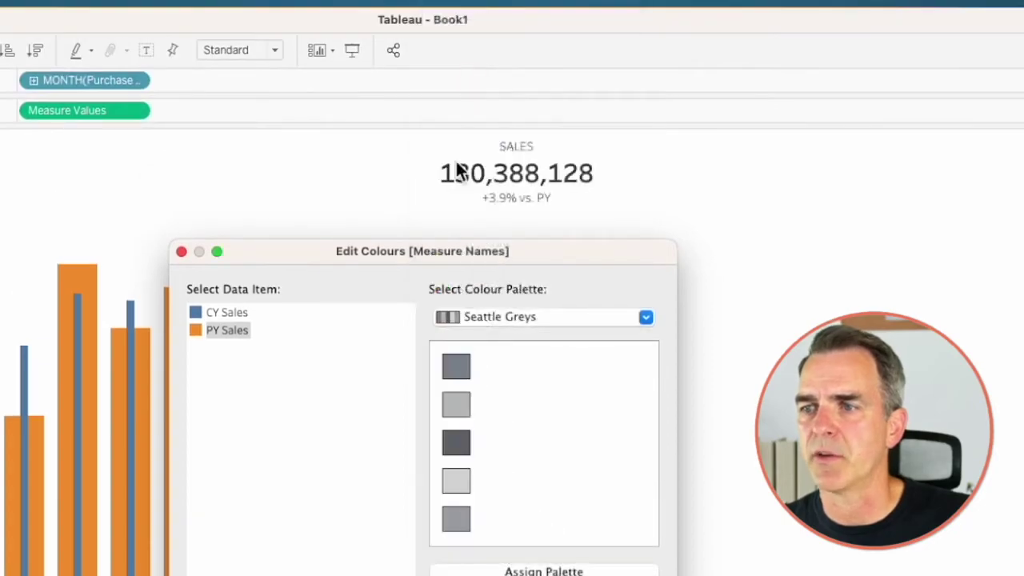
click(456, 481)
click(629, 455)
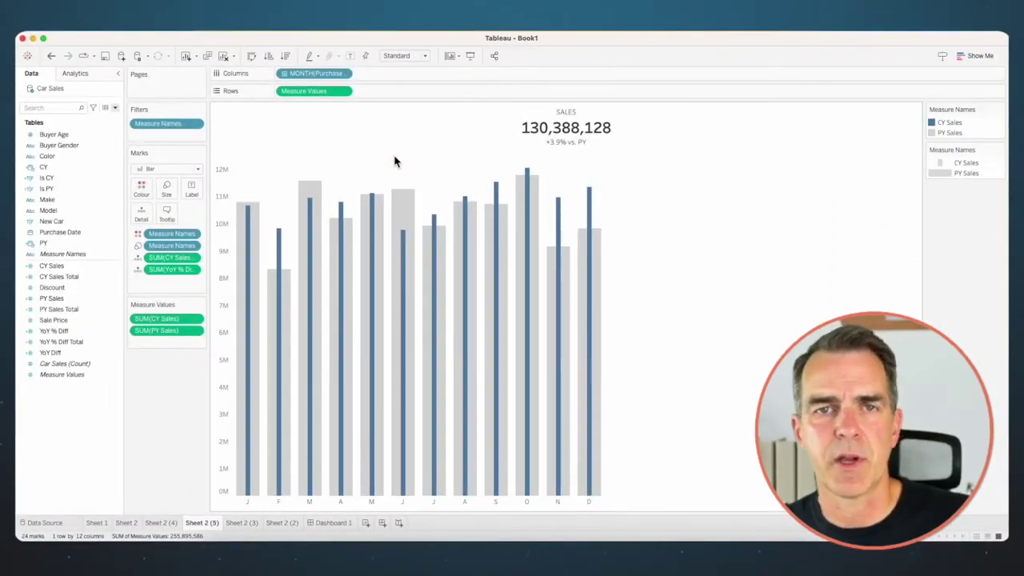
- Change the heading in the sheet title to CURRENT YEAR SALES
double_click(556, 114)
triple_click(508, 254)
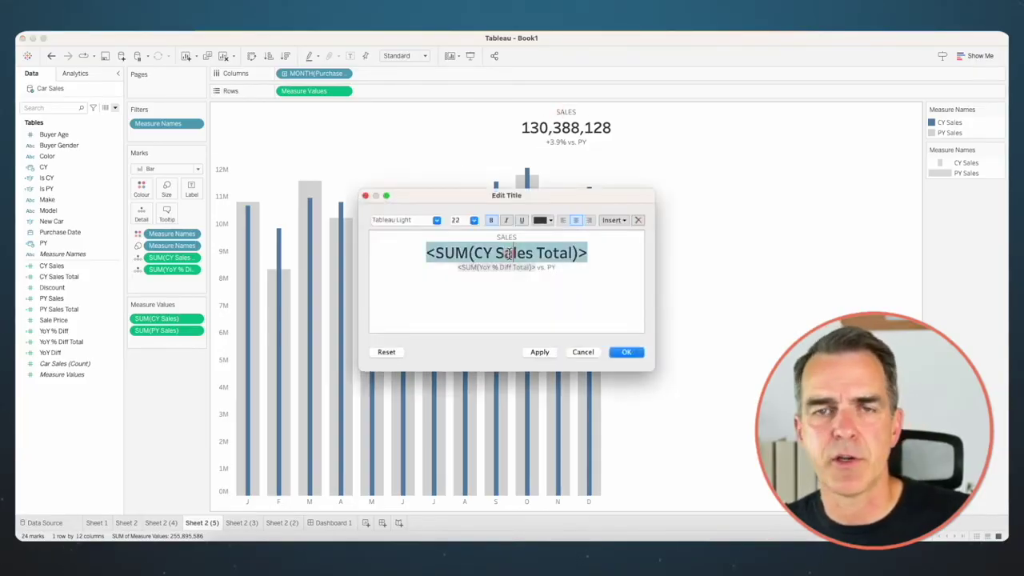
click(499, 237)
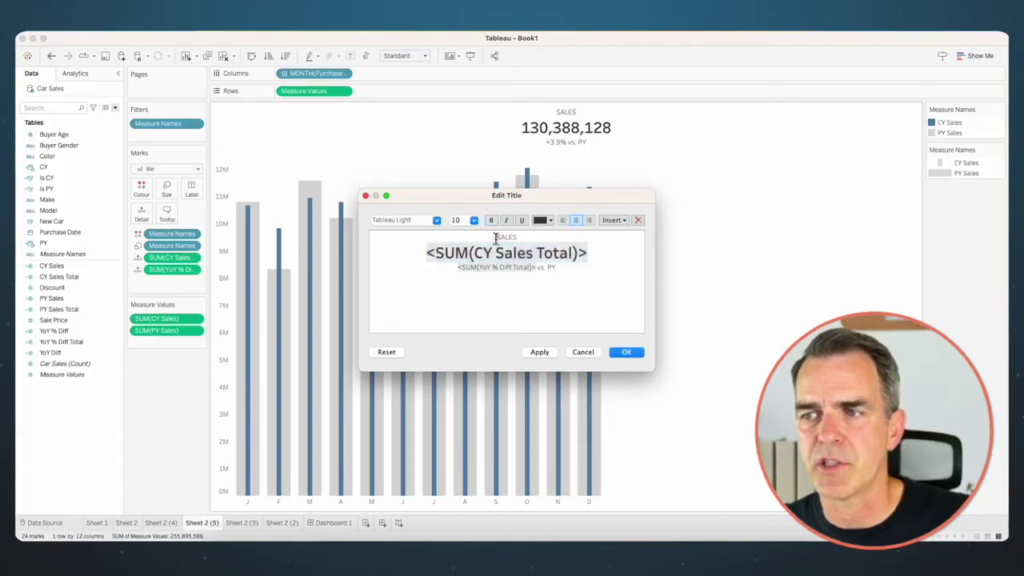
text(CURRENT YEAR)
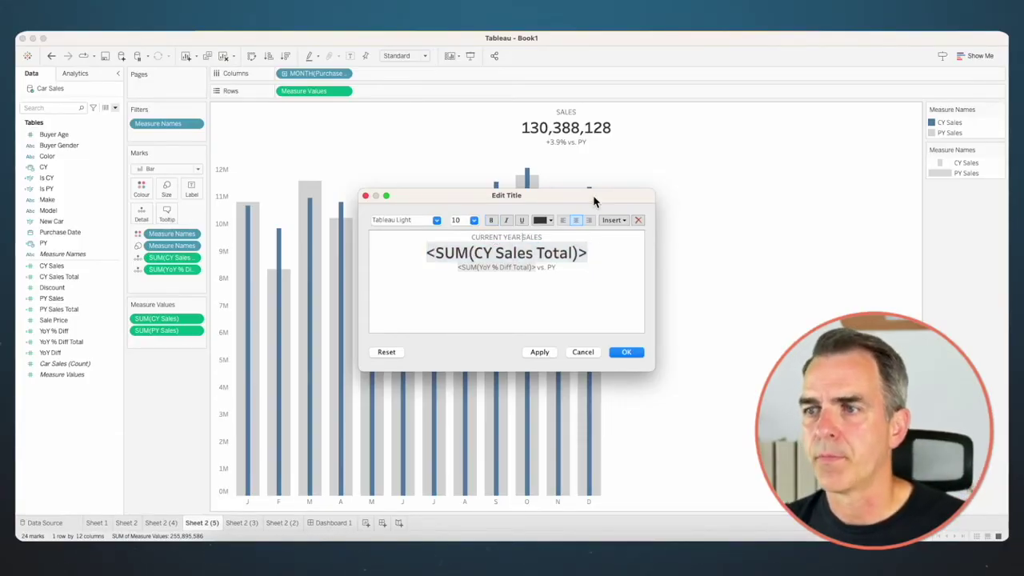
click(622, 355)
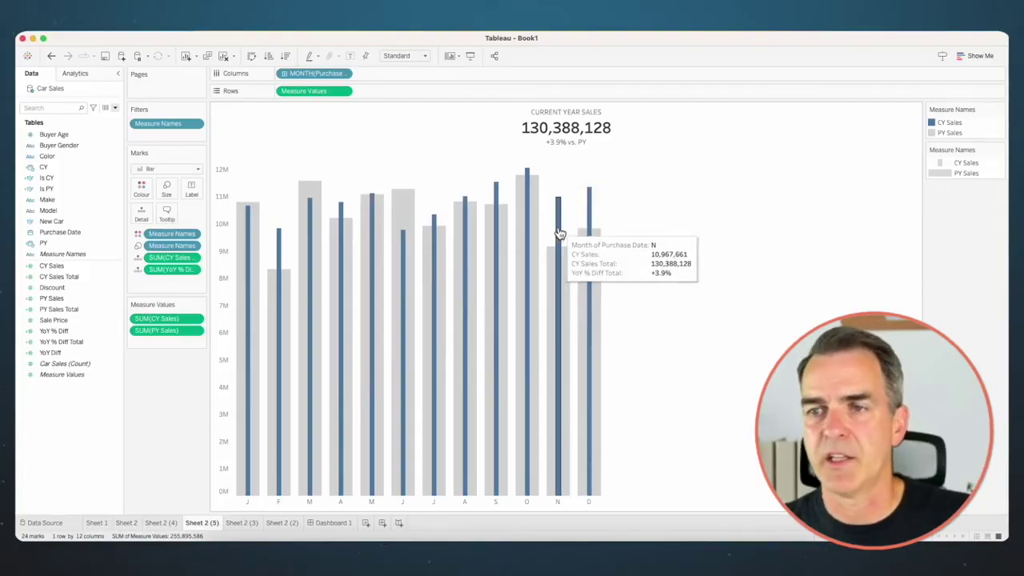
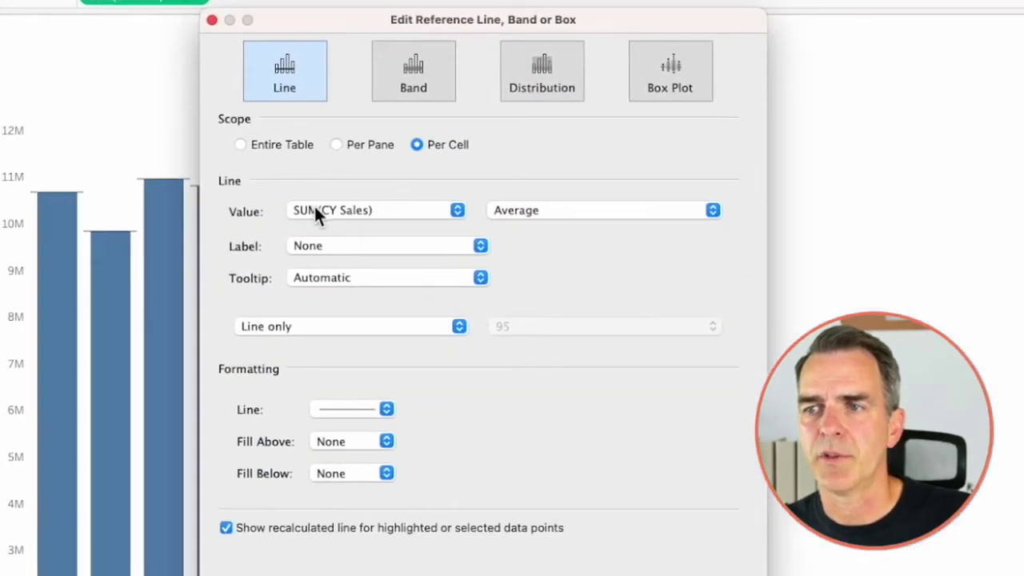
- Base the per-cell reference line on SUM(PY Sales) at 100% line opacity, and turn off the recalculated line for selected data points
click(320, 209)
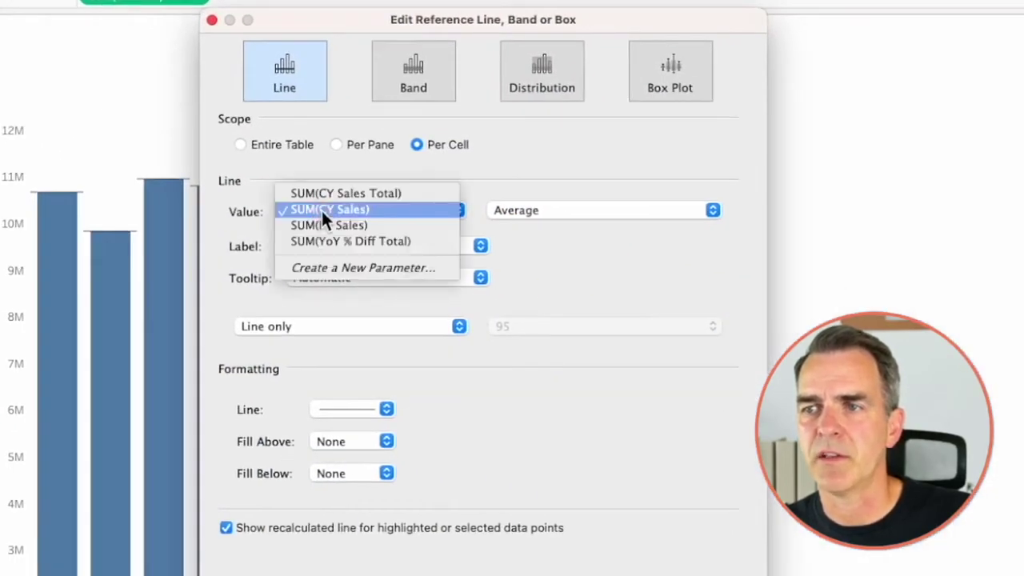
click(321, 225)
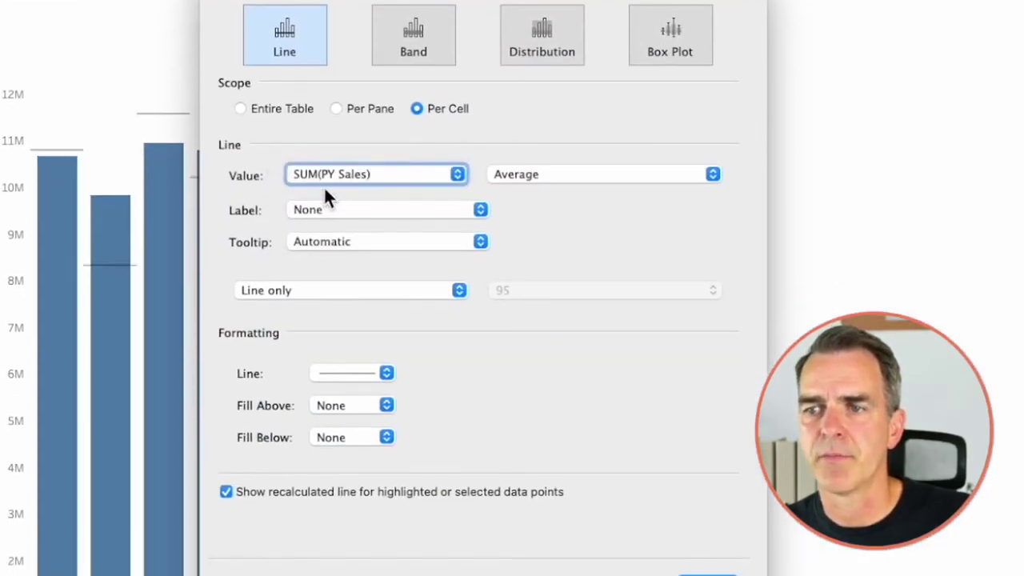
click(346, 410)
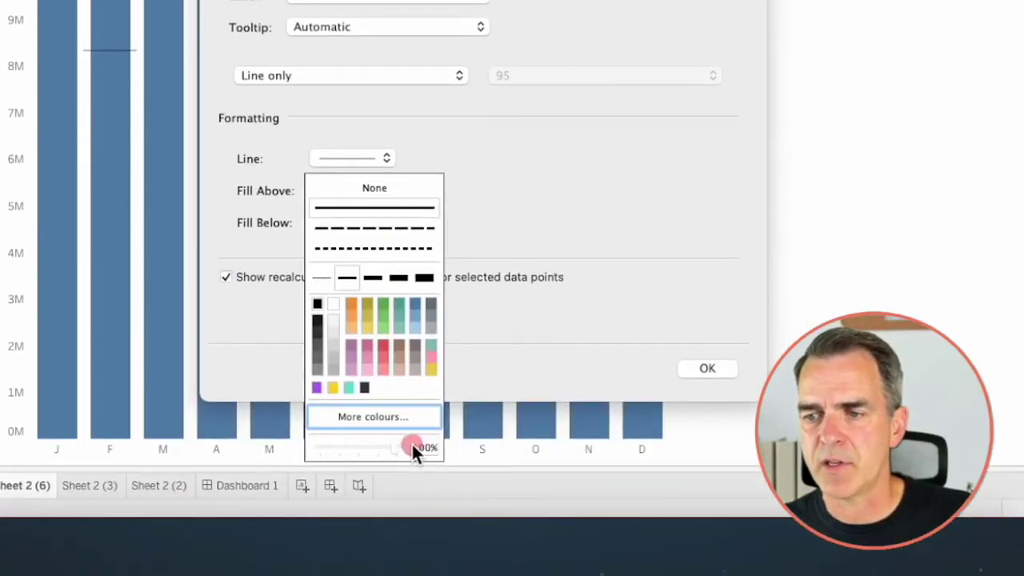
drag(411, 441, 416, 442)
click(595, 210)
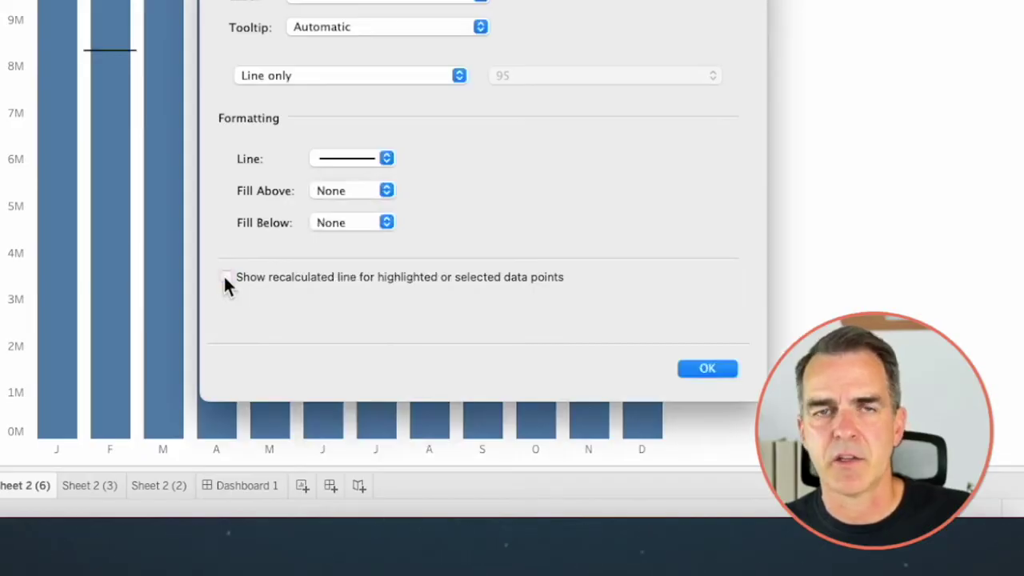
click(699, 368)
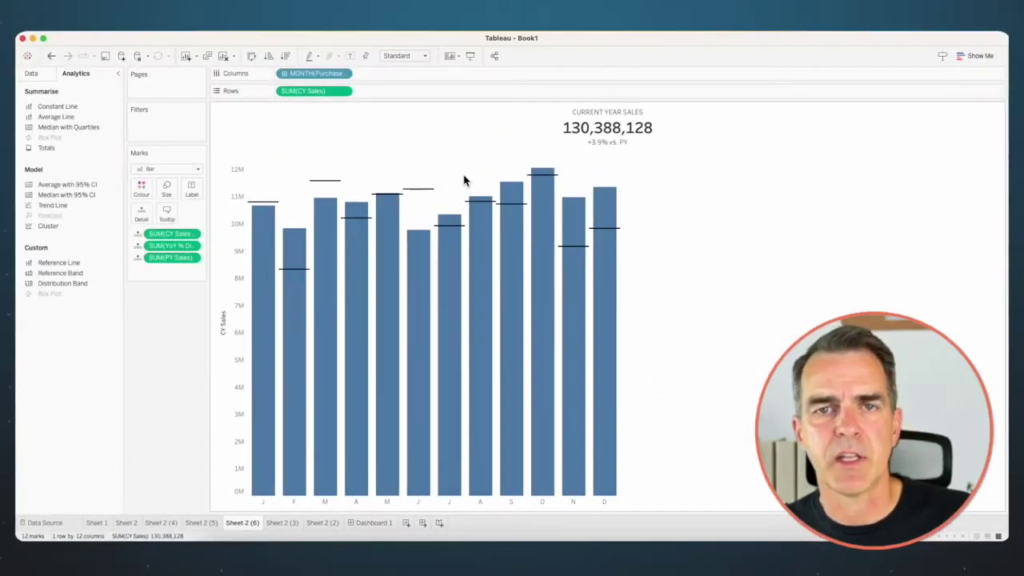
- Create a calculated field named YoY Increase with the formula [YoY Diff] > 0
click(27, 74)
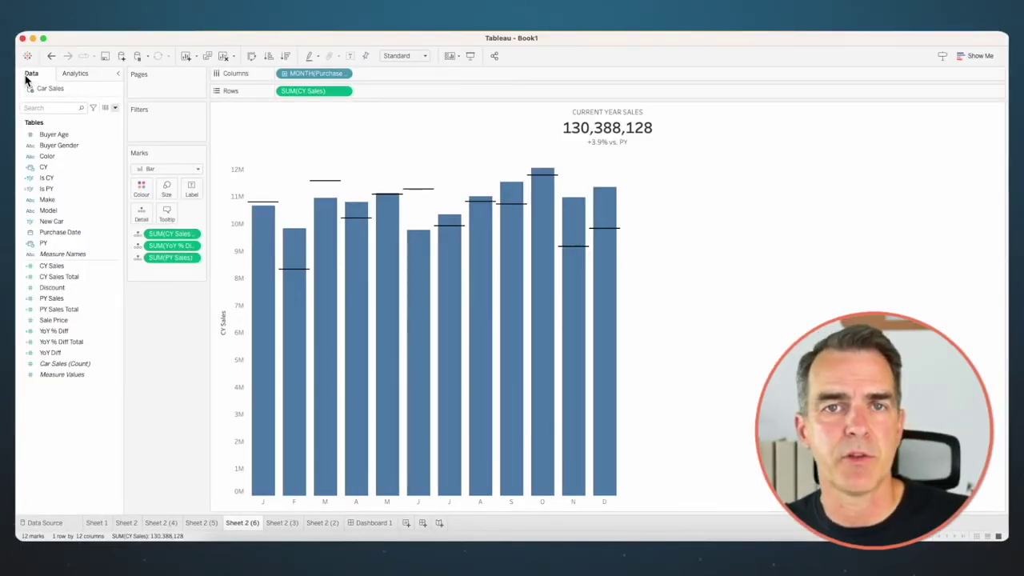
right_click(48, 405)
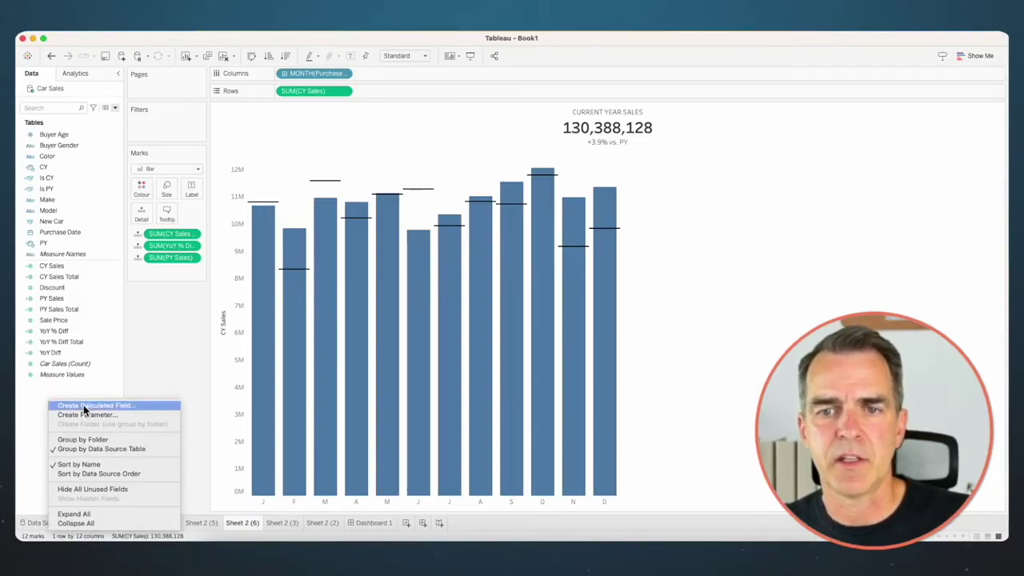
click(83, 405)
text(Yo)
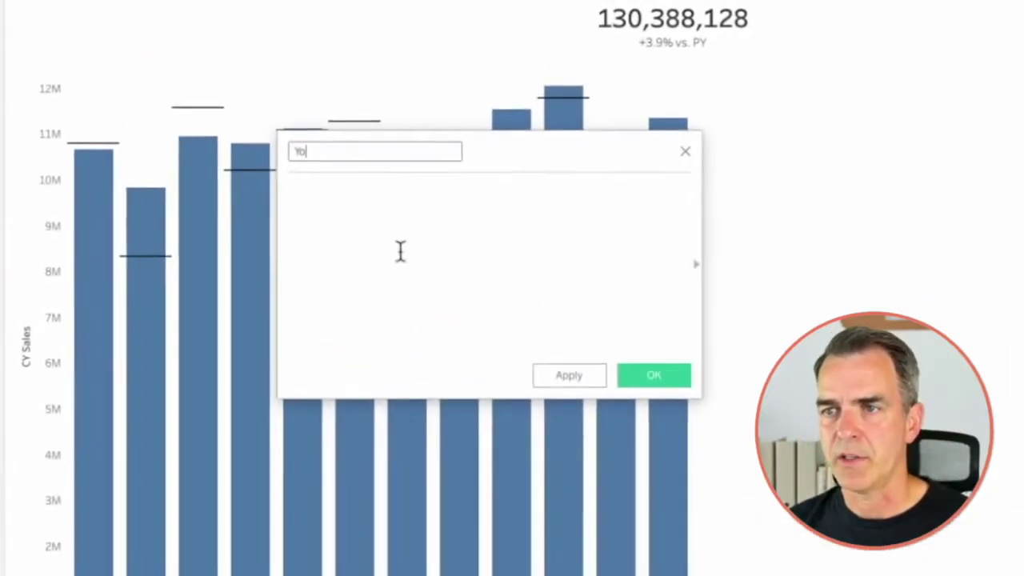
text(Y Increase)
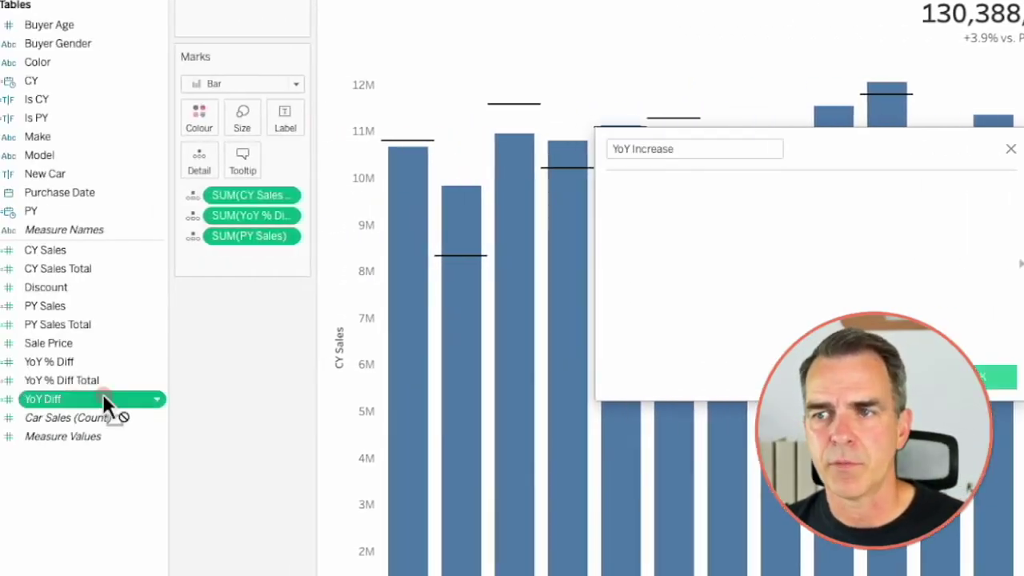
drag(103, 403, 668, 297)
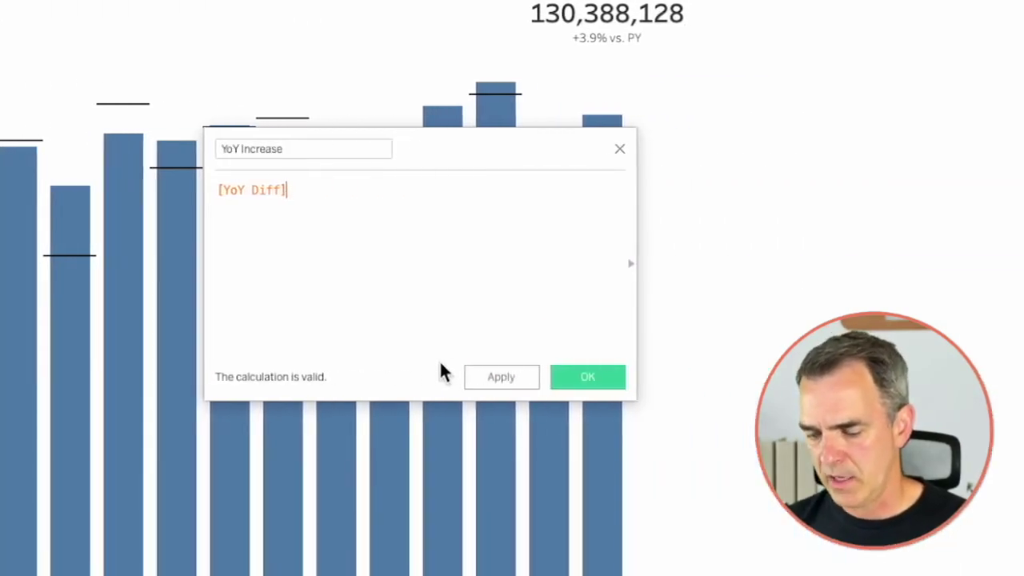
text(> 0)
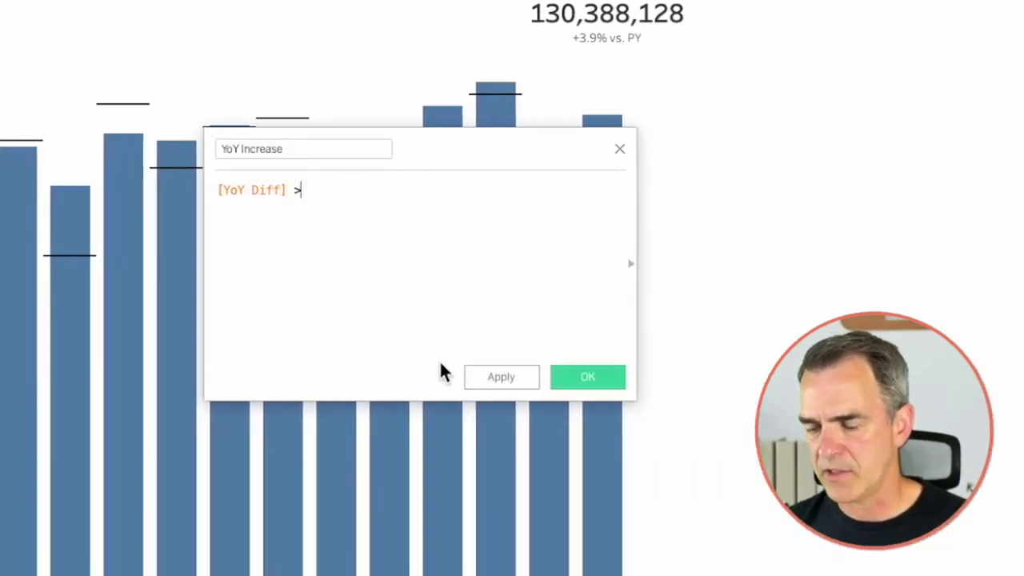
click(583, 374)
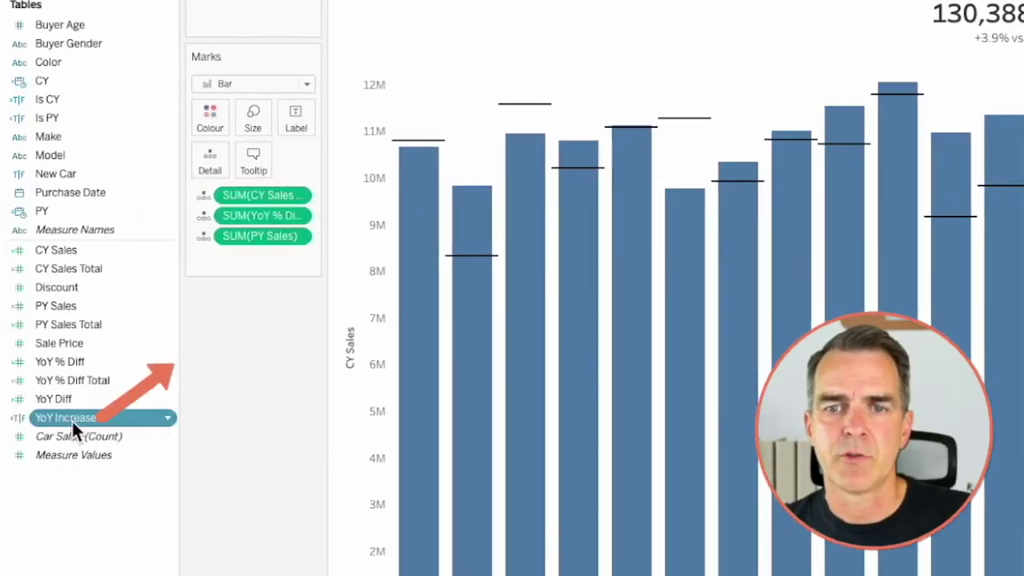
- Colour the bars by YoY Increase, with red for False and blue for True
drag(72, 419, 199, 112)
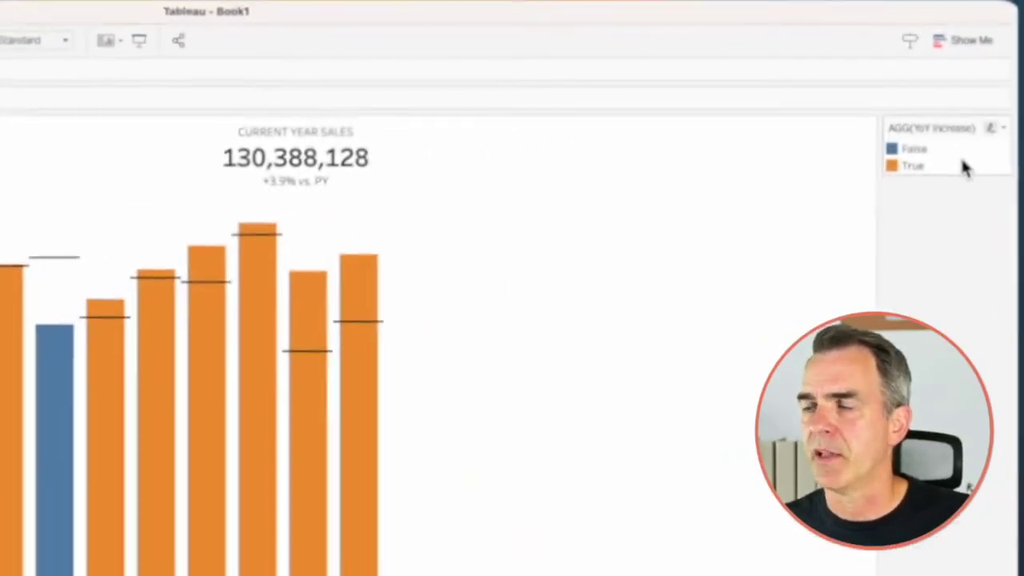
double_click(972, 130)
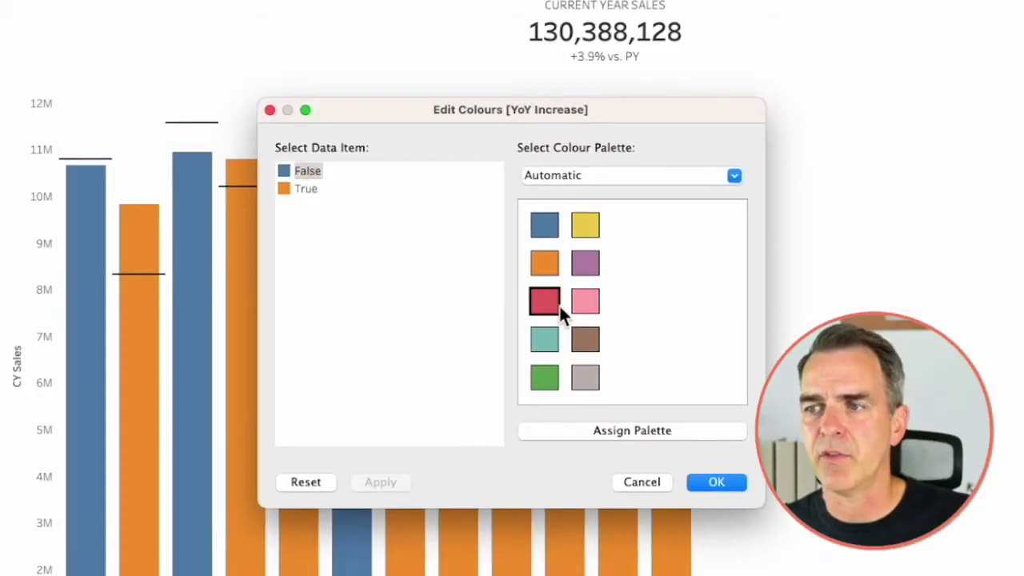
click(308, 188)
click(544, 224)
click(717, 482)
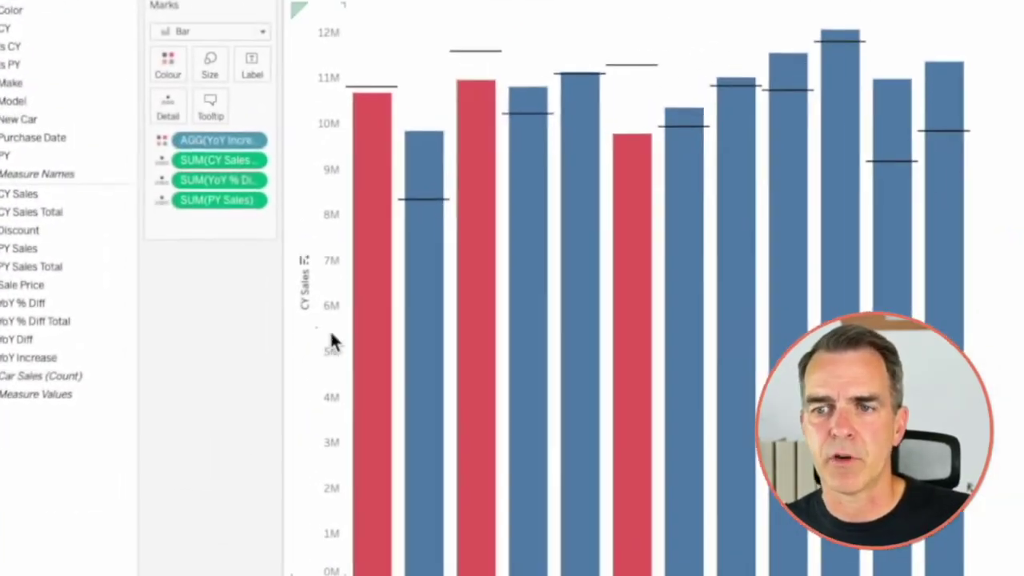
- Remove the CY Sales title from the vertical axis
right_click(231, 346)
click(353, 339)
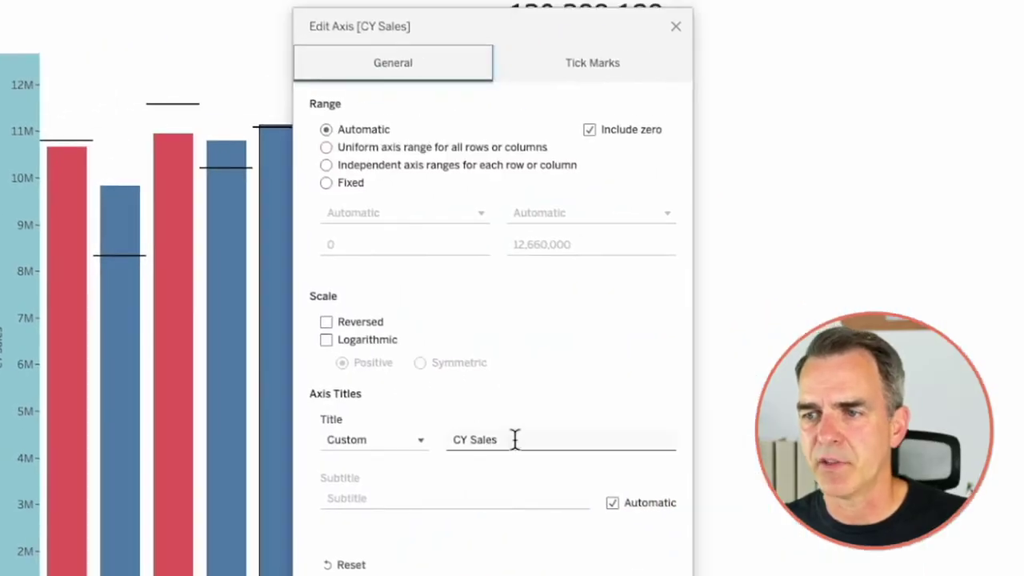
drag(515, 439, 433, 436)
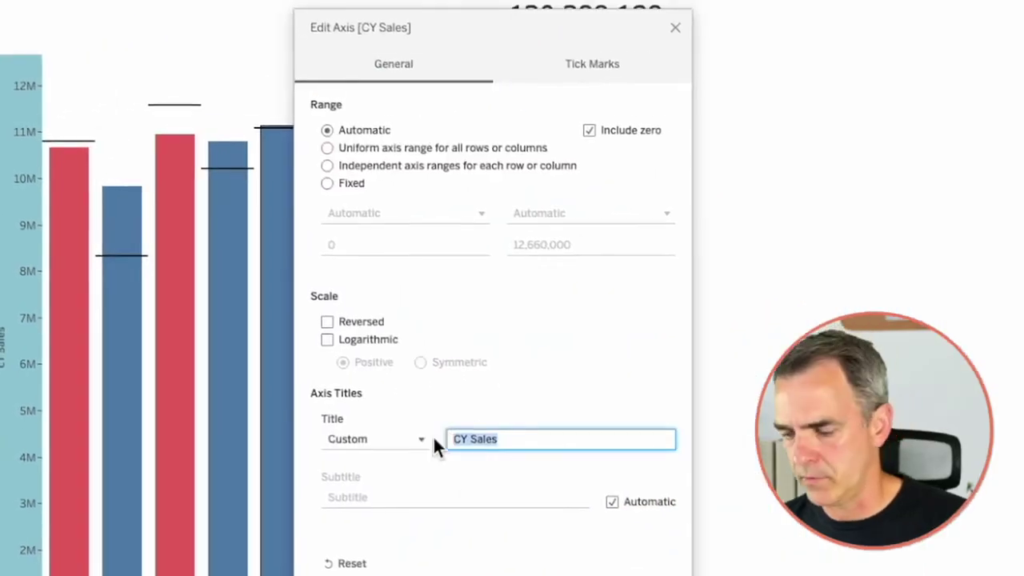
key(BackSpace)
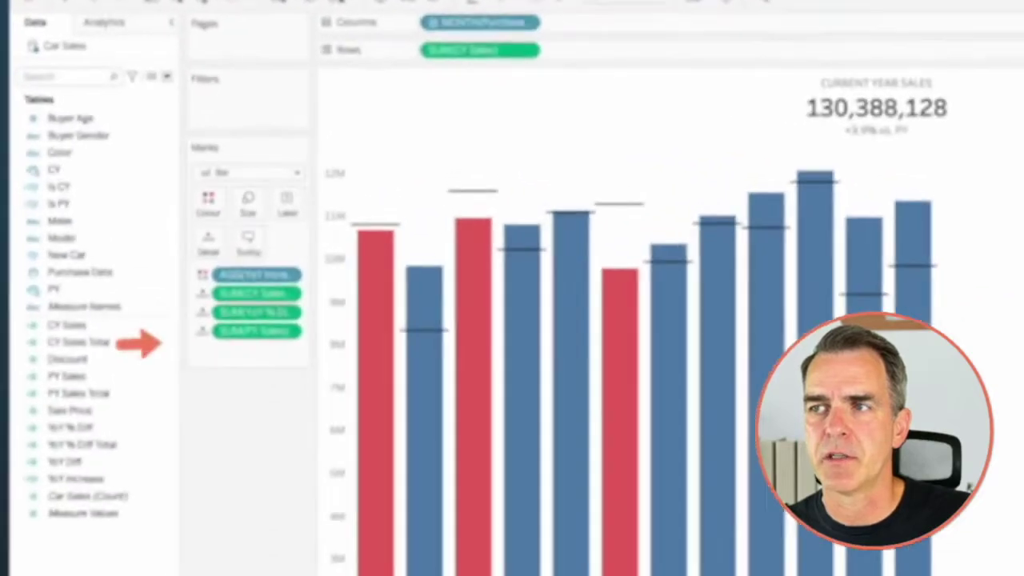
- Create a new worksheet and add CY Sales Total and YoY % Diff Total to the marks' detail
click(425, 542)
drag(120, 359, 217, 250)
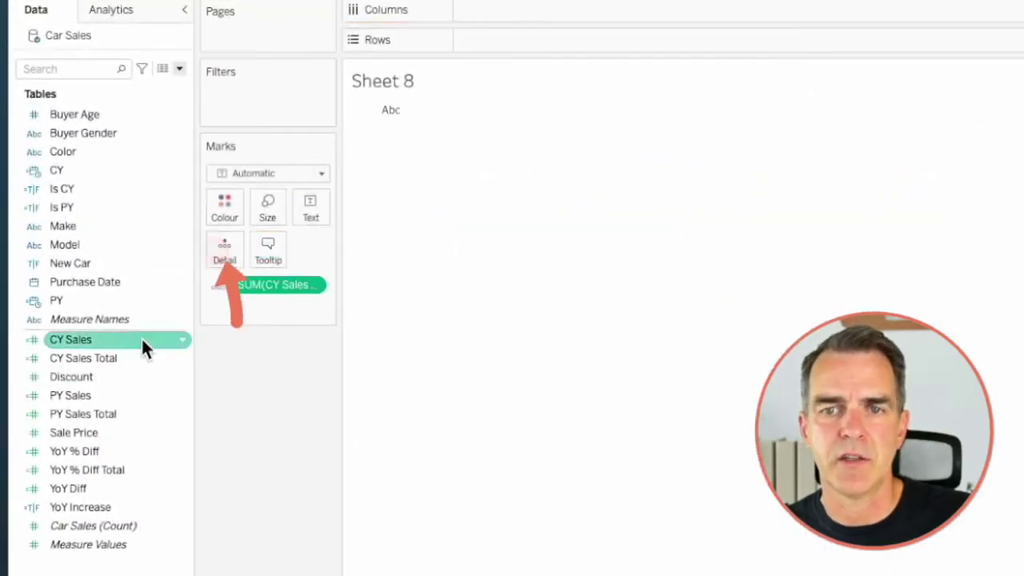
drag(87, 470, 216, 245)
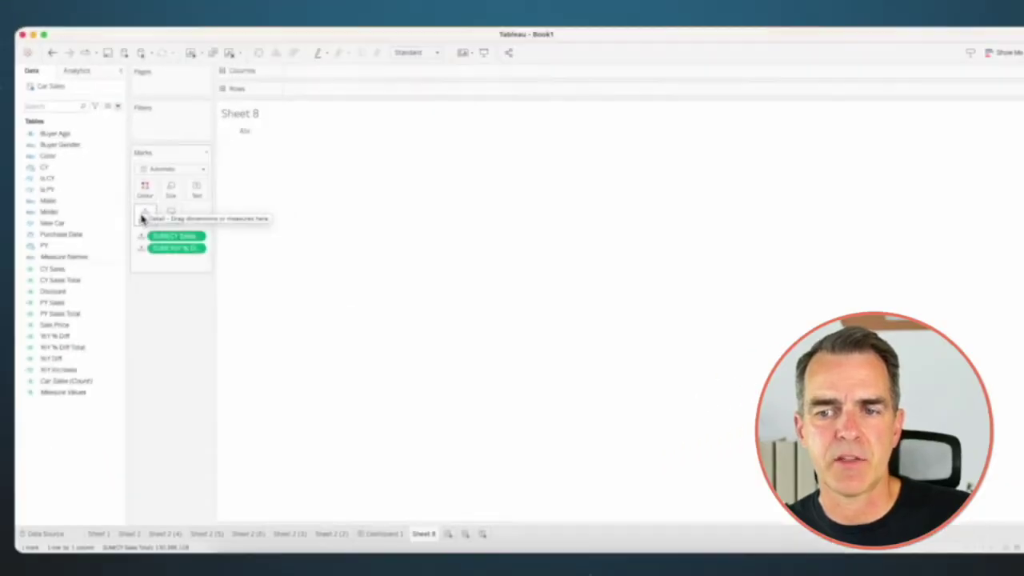
- Copy the full title text from Sheet 2 (6), leaving that title unedited
click(244, 523)
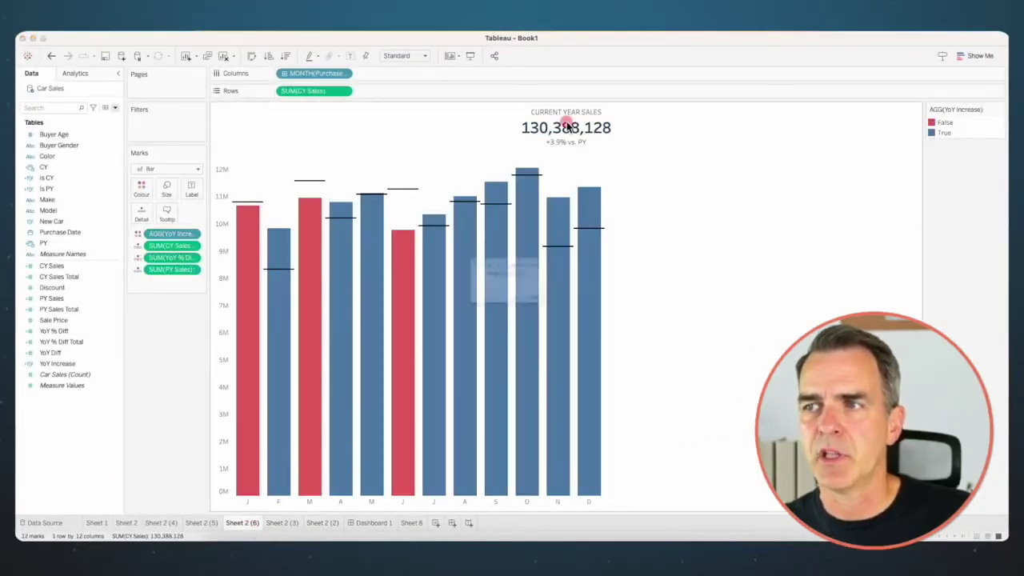
double_click(566, 125)
key(super+a)
key(super+c)
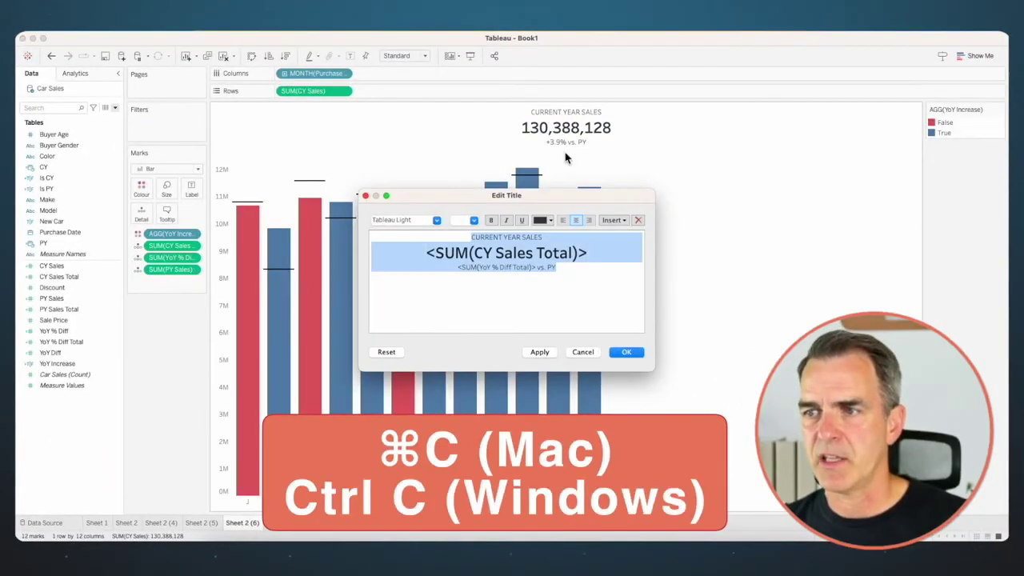
click(599, 355)
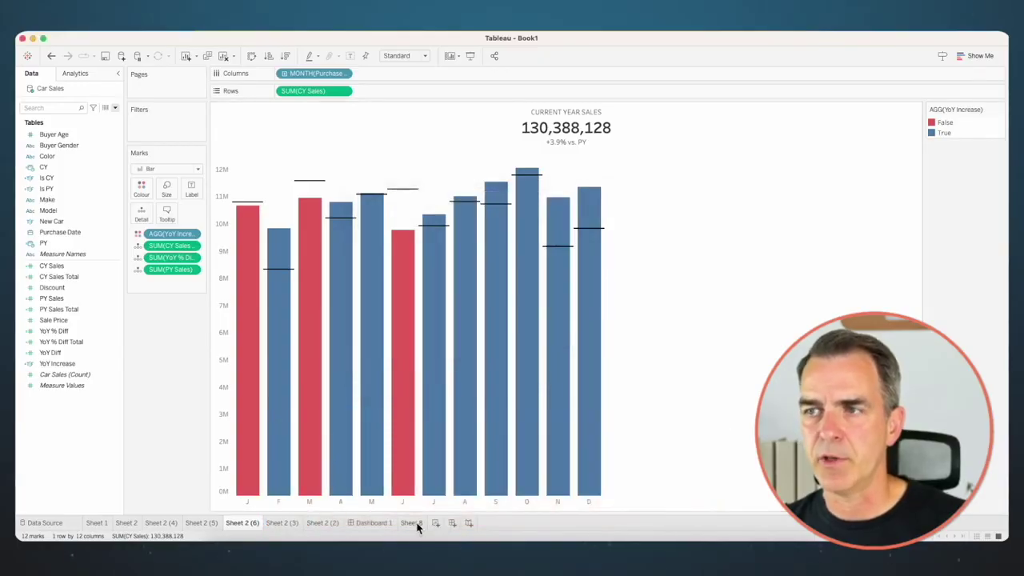
- Replace the title of Sheet 8 with the copied, centred CURRENT YEAR SALES title
click(412, 523)
double_click(427, 116)
key(super+a)
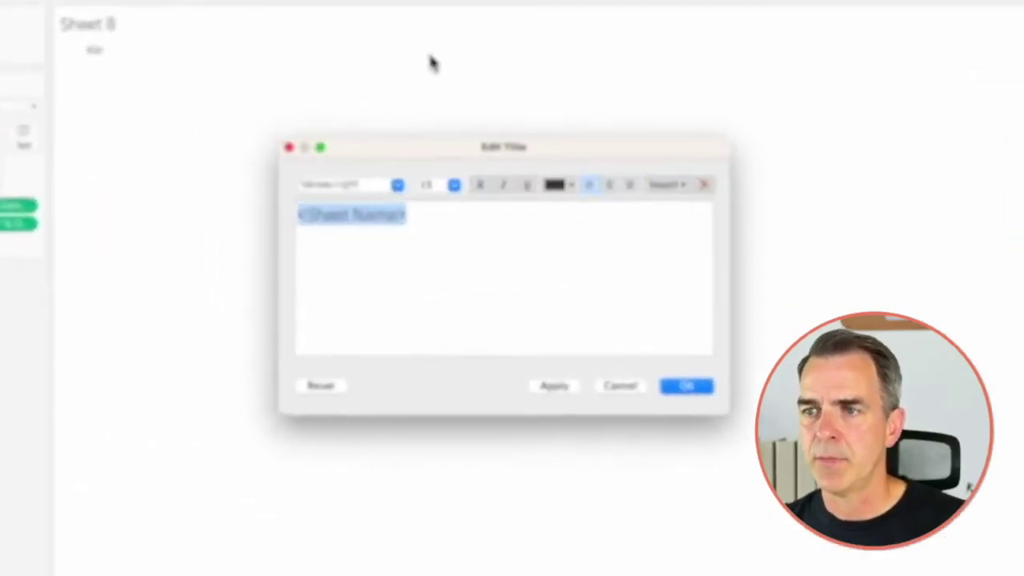
key(super+v)
key(super+a)
click(618, 171)
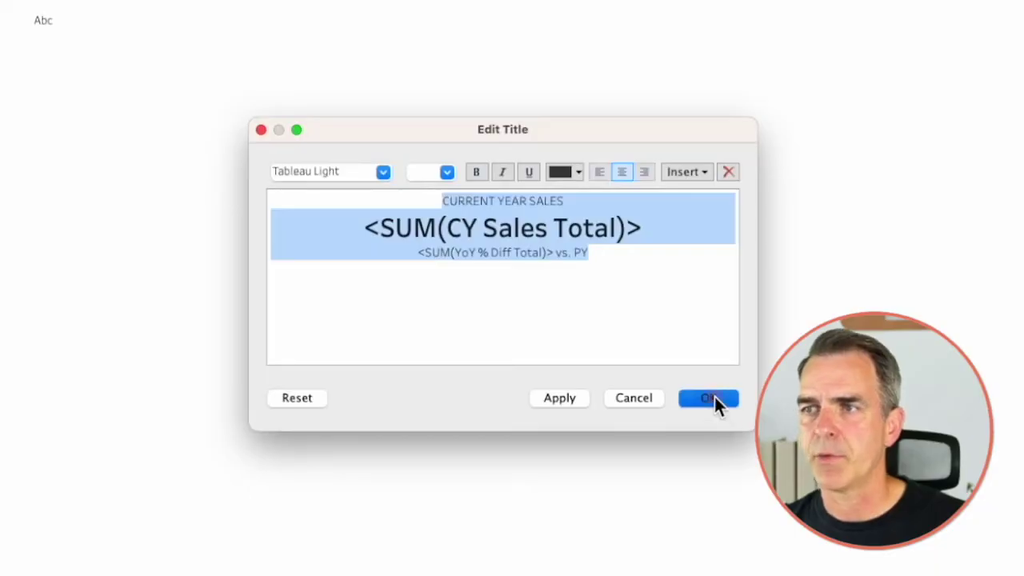
click(712, 398)
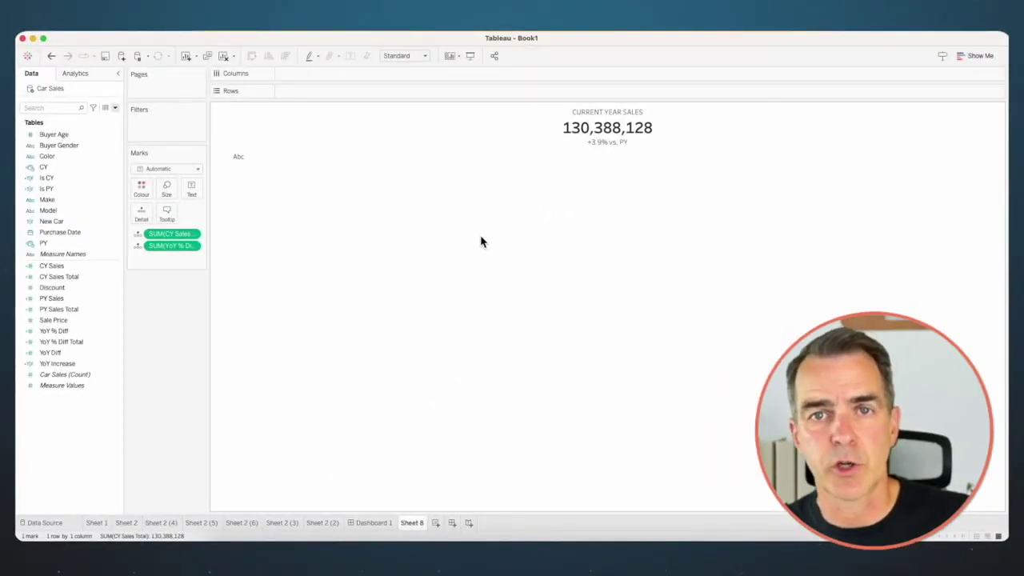
- Place CY Sales on the columns as a single horizontal bar and add PY Sales Total to the detail
drag(52, 266, 302, 91)
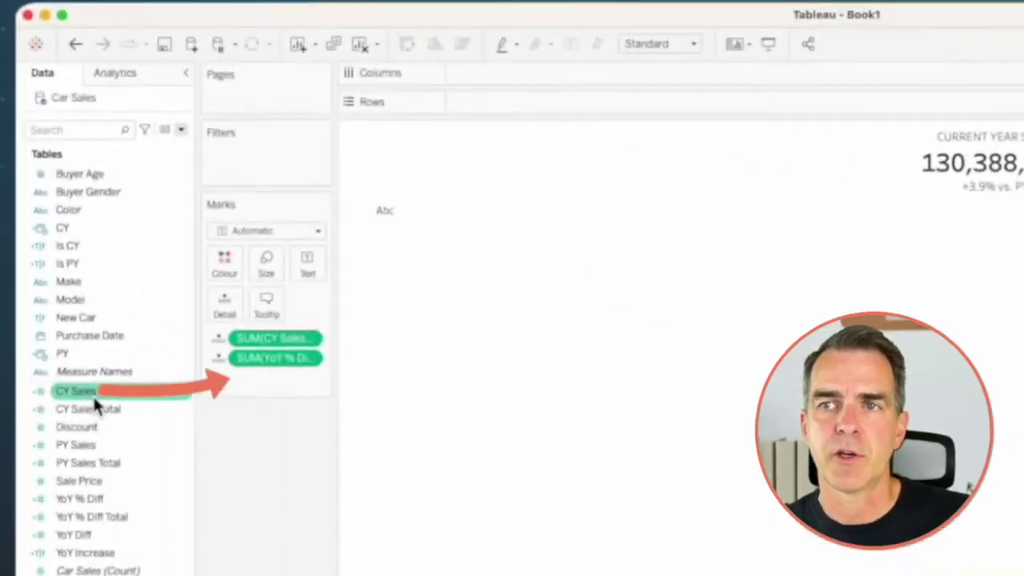
drag(507, 101, 518, 77)
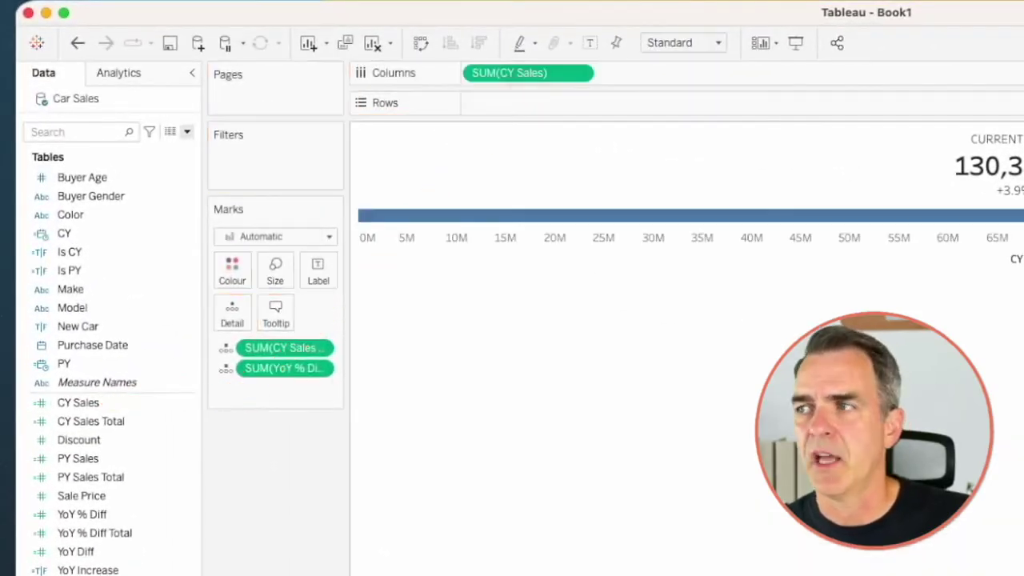
drag(109, 476, 240, 318)
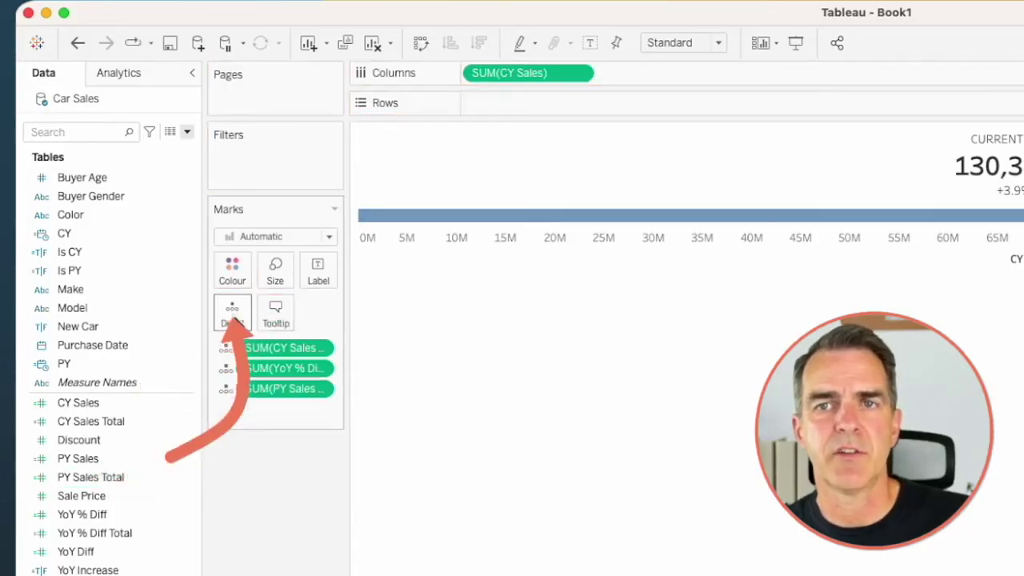
- Add a per-cell reference line to the bar based on SUM(PY Sales Total) and make the line fully opaque
click(121, 71)
drag(90, 397, 645, 234)
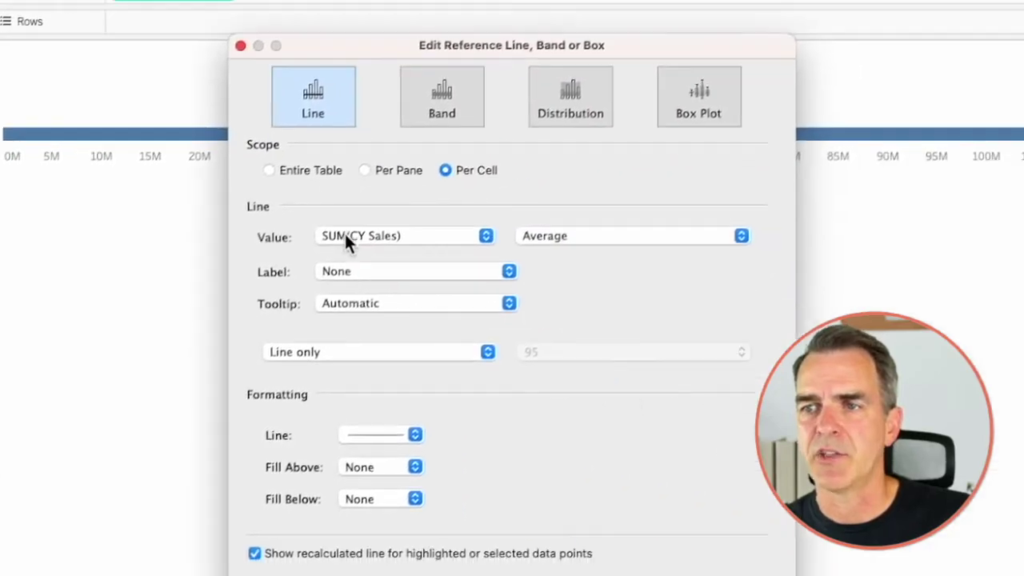
click(348, 237)
click(353, 252)
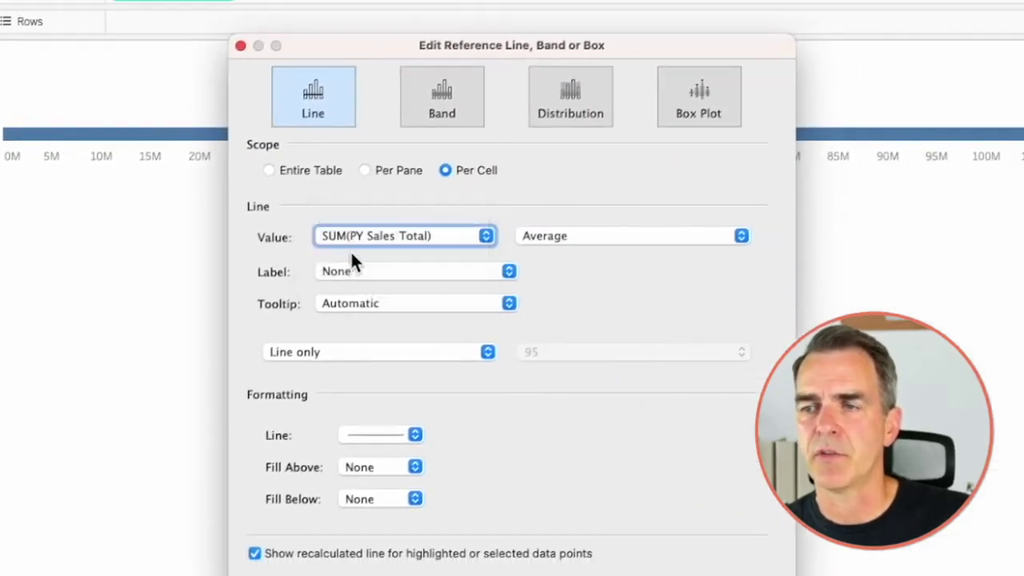
click(372, 433)
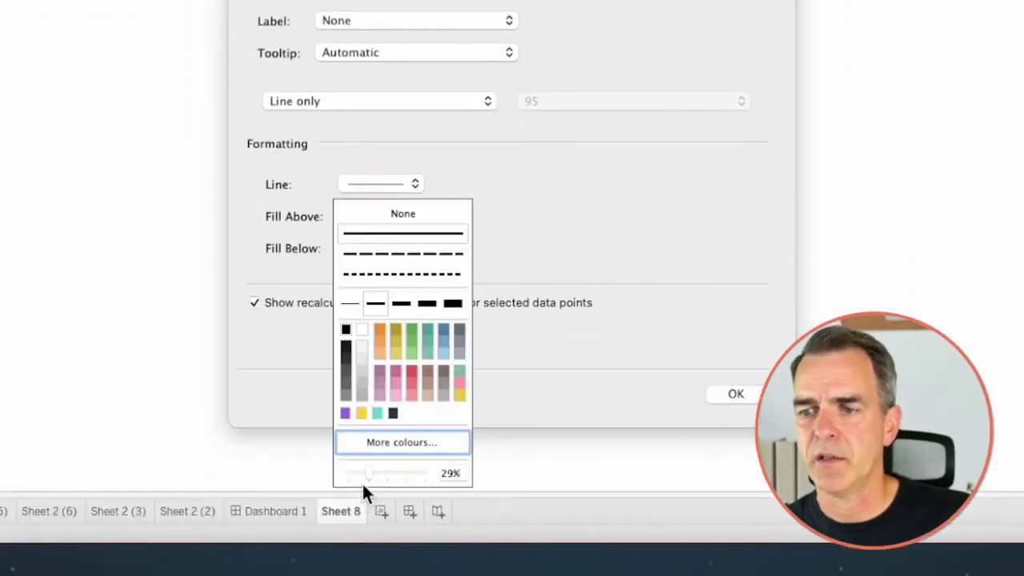
drag(367, 478, 443, 472)
click(600, 254)
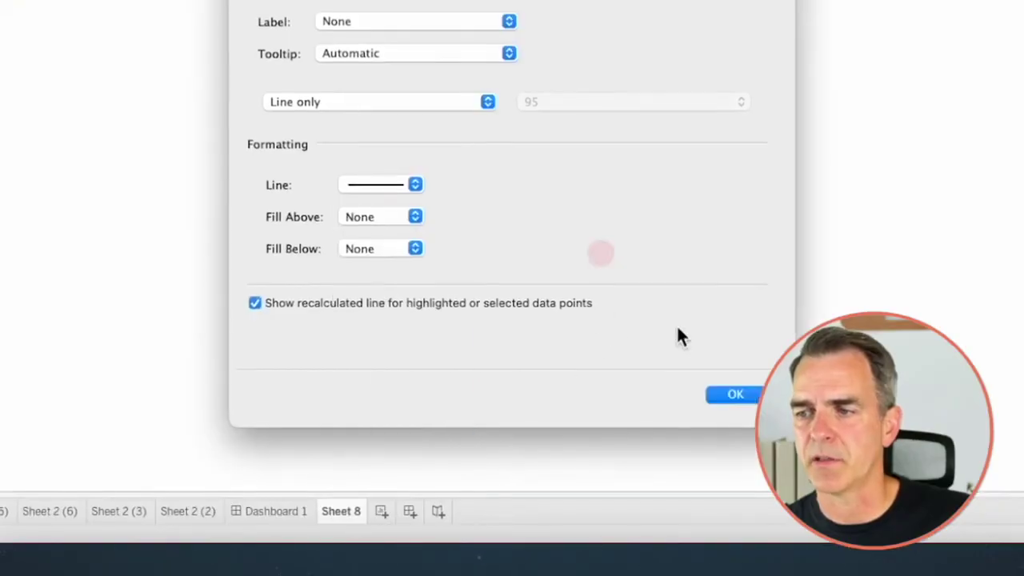
click(736, 394)
- Colour the single CY Sales bar by YoY Increase
click(32, 73)
click(62, 354)
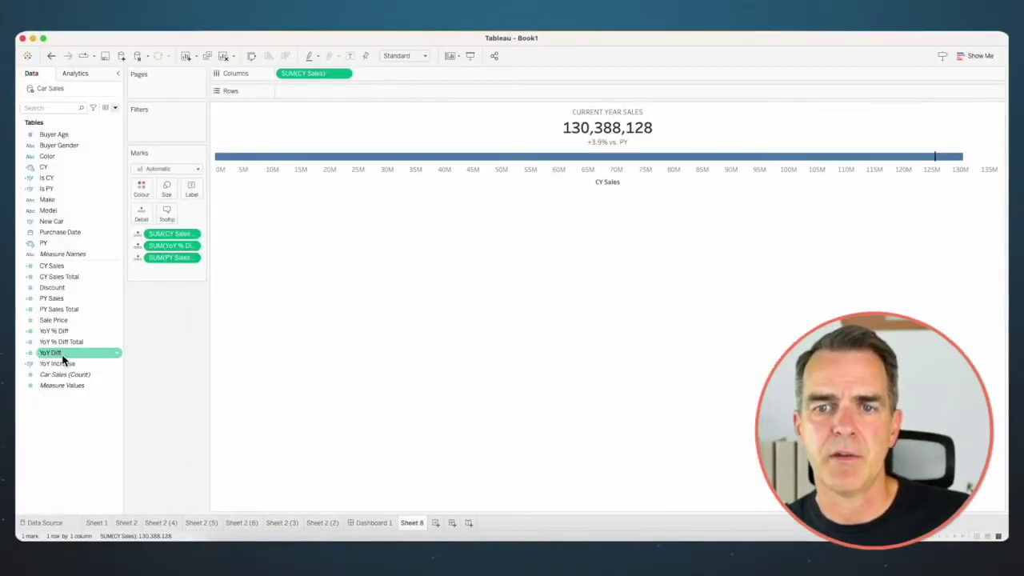
drag(63, 363, 120, 254)
drag(216, 230, 253, 119)
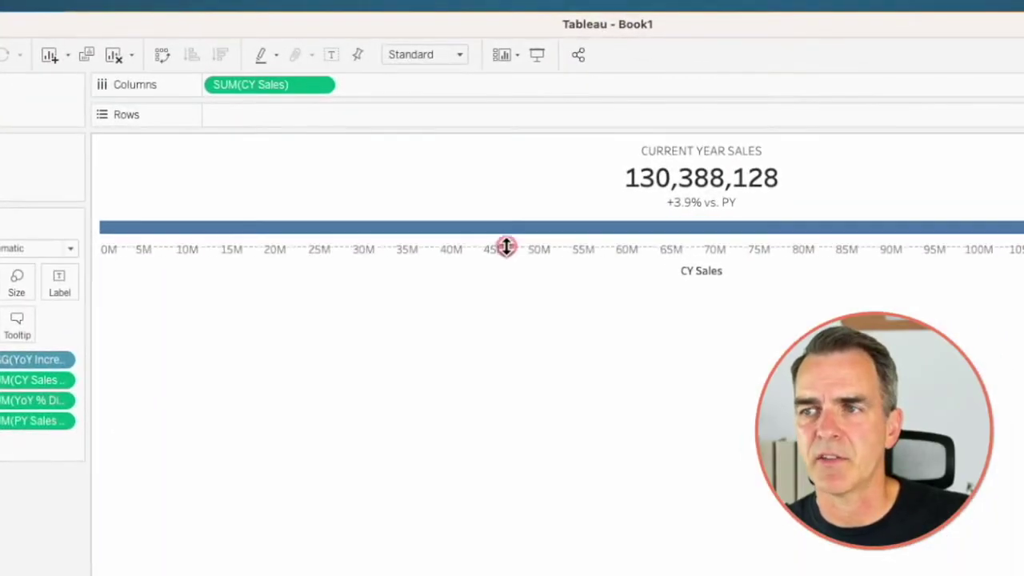
- Make the single CY Sales bar thicker and hide the axis header beneath it
drag(507, 255, 507, 258)
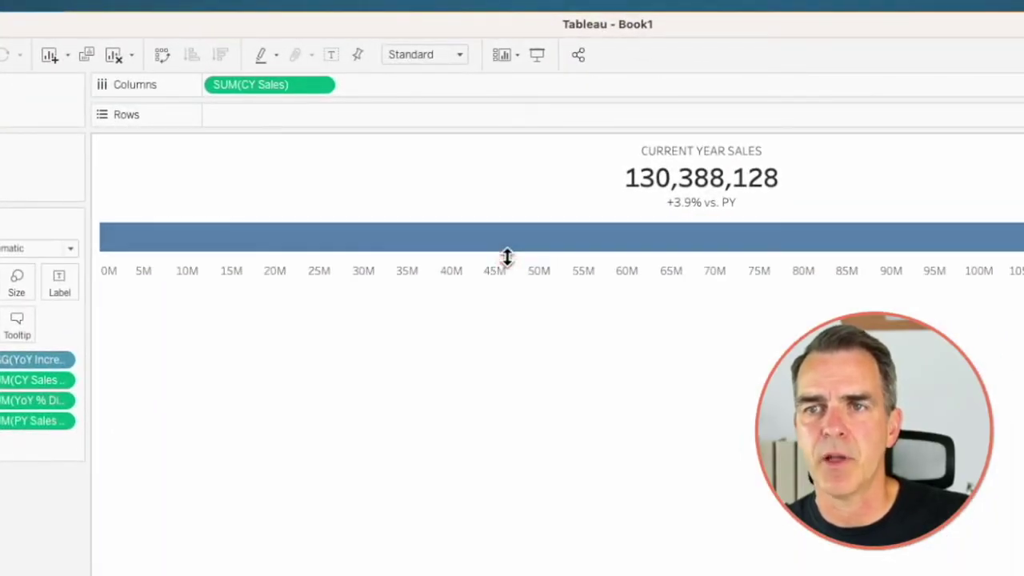
right_click(520, 271)
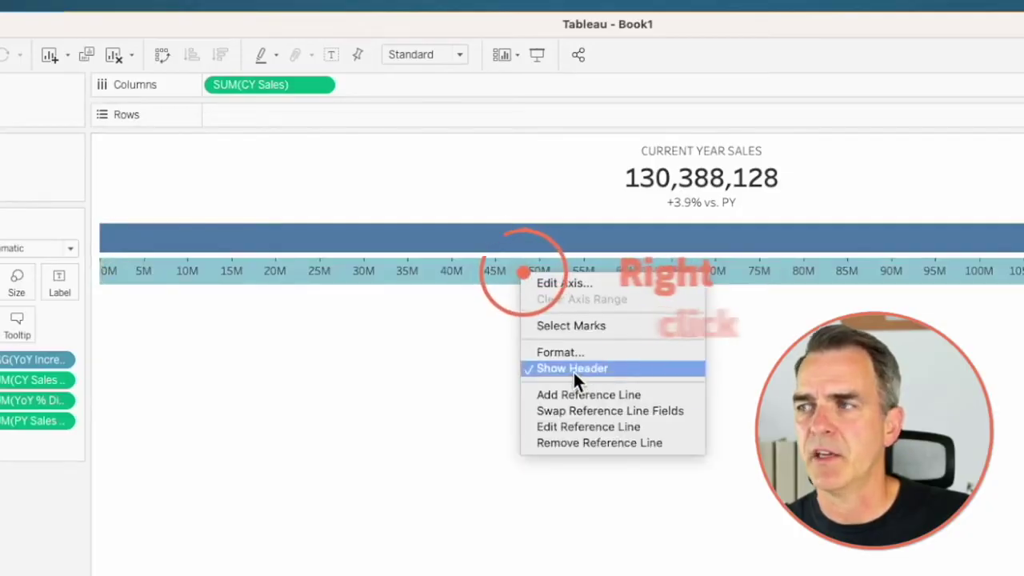
click(573, 368)
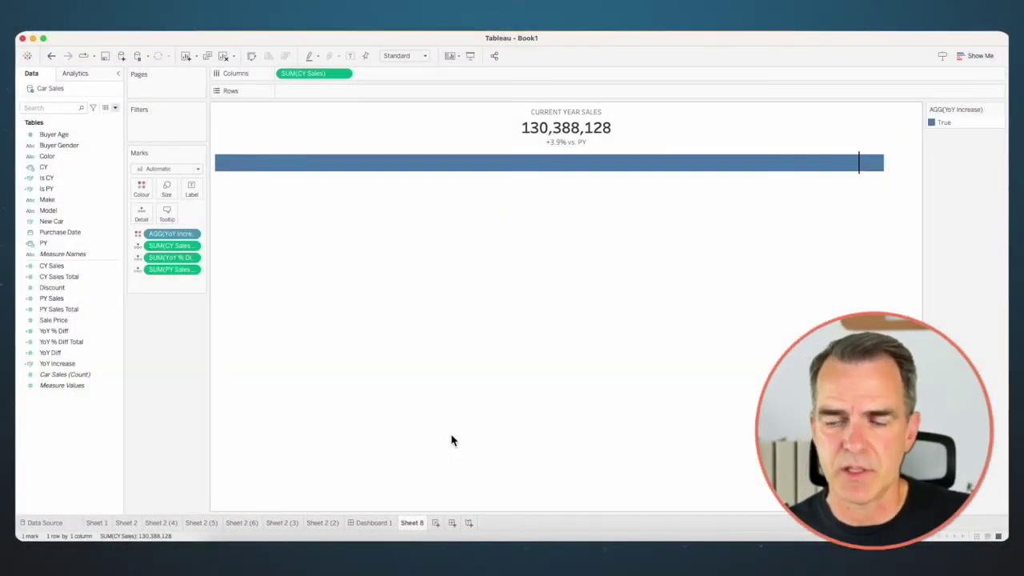
- Duplicate Sheet 1 and the reference-line bar chart sheet, Sheet 2 (6)
click(97, 523)
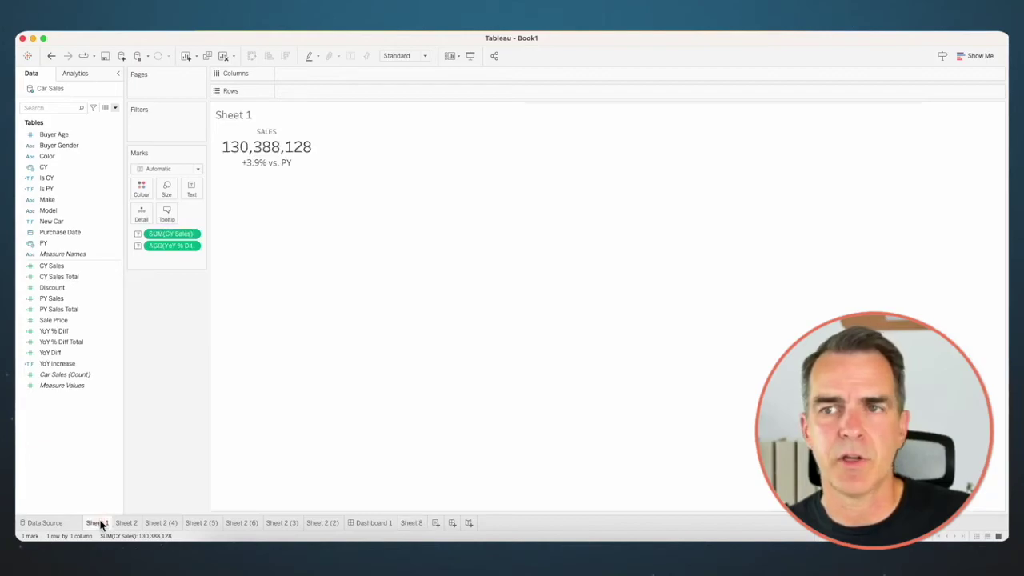
right_click(100, 523)
click(126, 426)
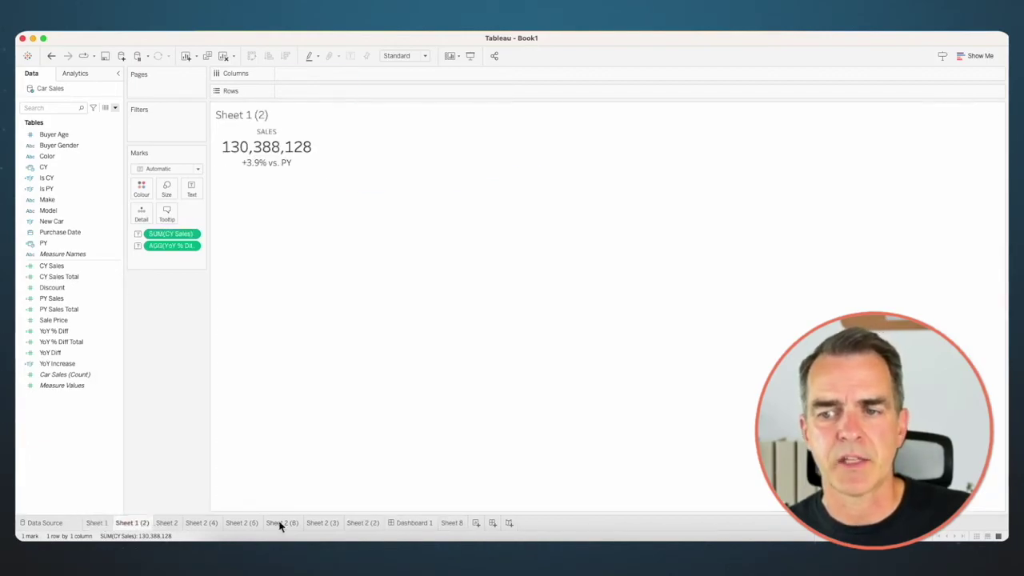
click(276, 524)
right_click(280, 524)
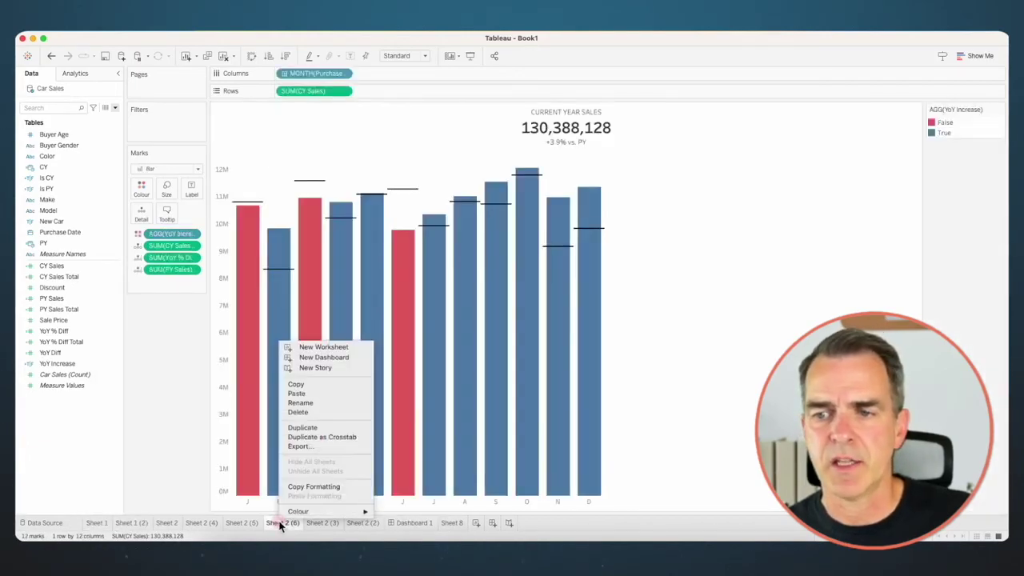
click(302, 427)
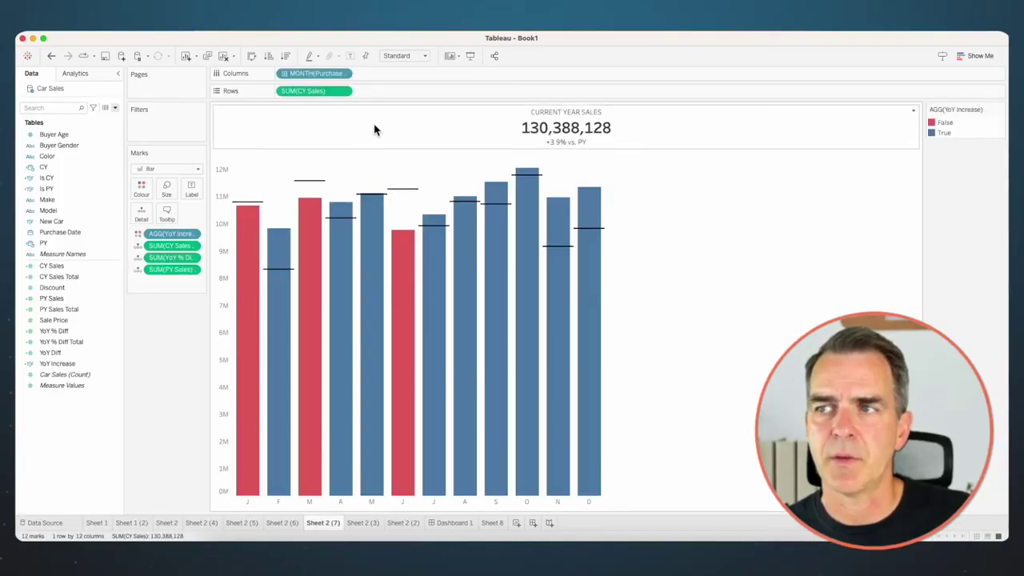
- Hide the title of the duplicated bar chart and remove YoY Increase from its colour
right_click(375, 130)
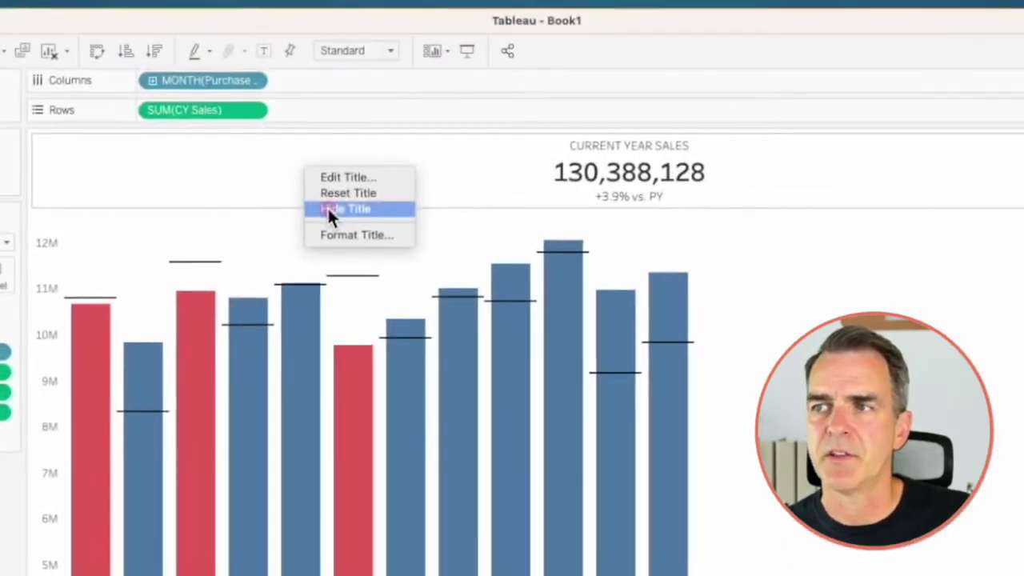
click(390, 151)
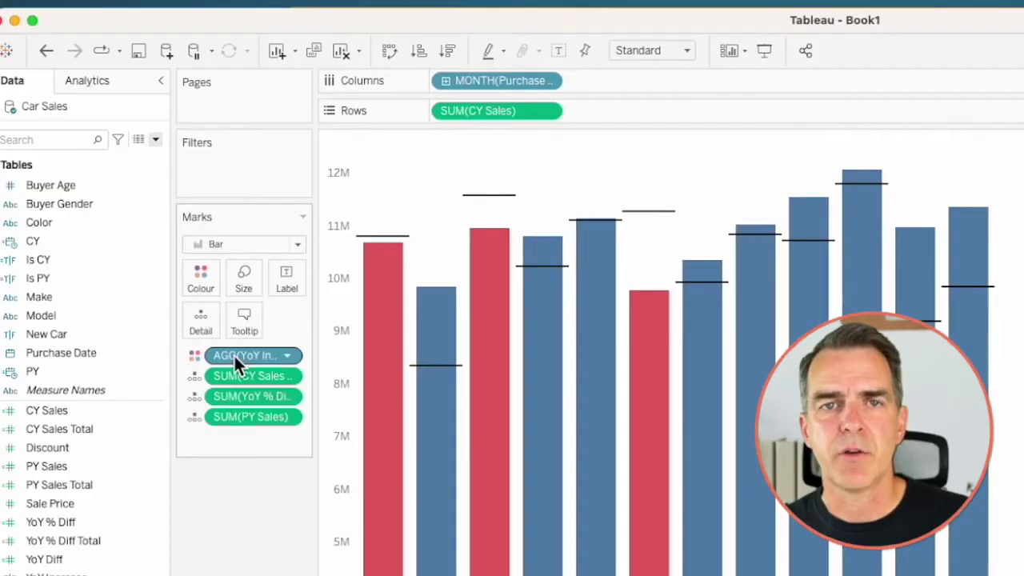
drag(233, 354, 93, 445)
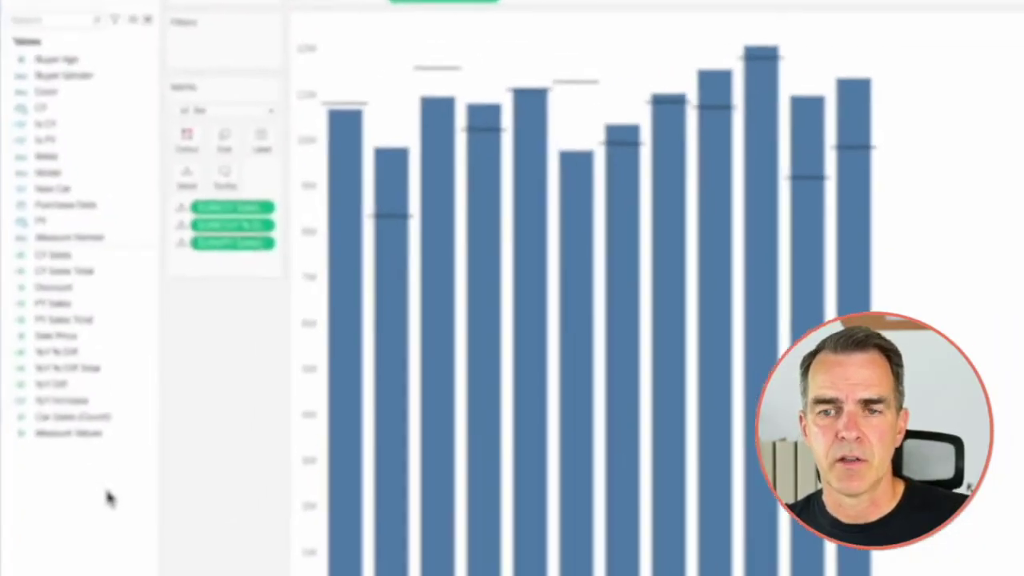
- Start a new calculated field named YoY Decrease Indicator
right_click(88, 430)
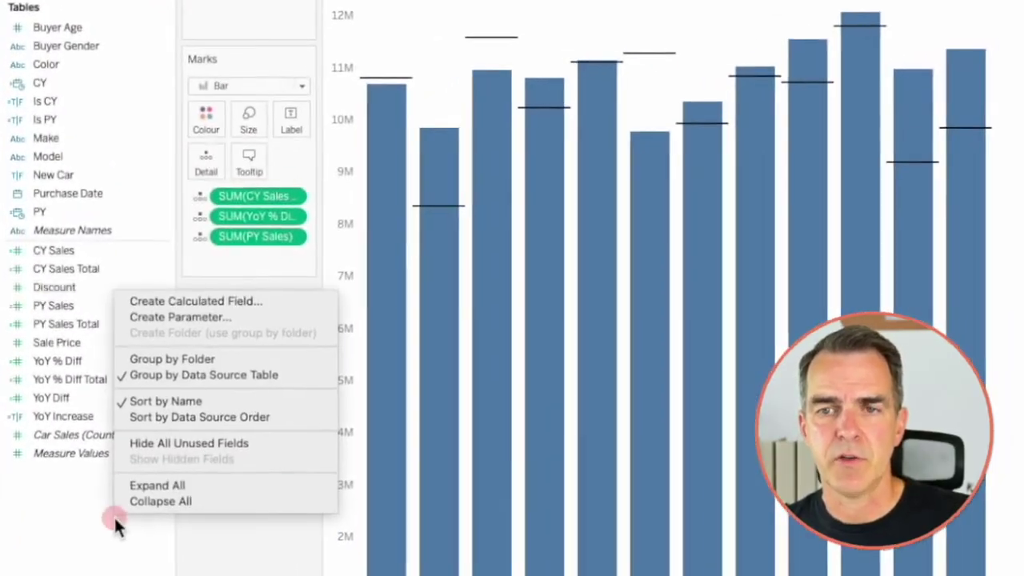
click(199, 300)
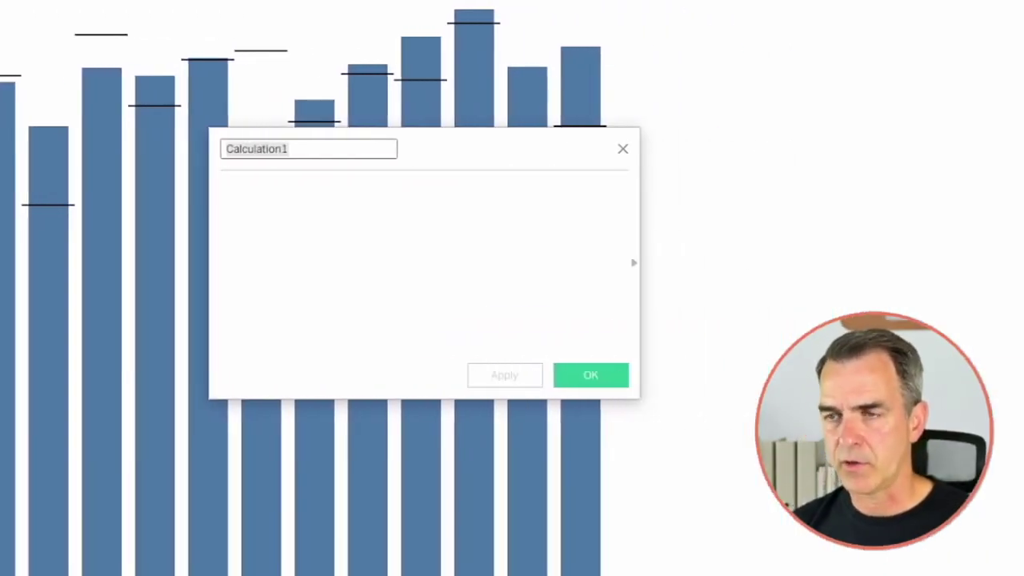
text(yo)
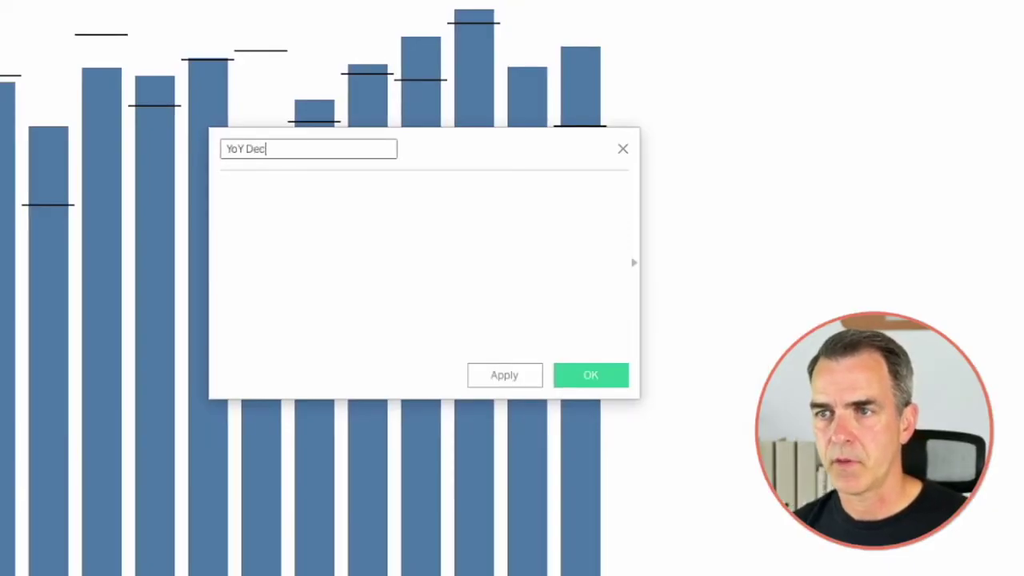
click(303, 257)
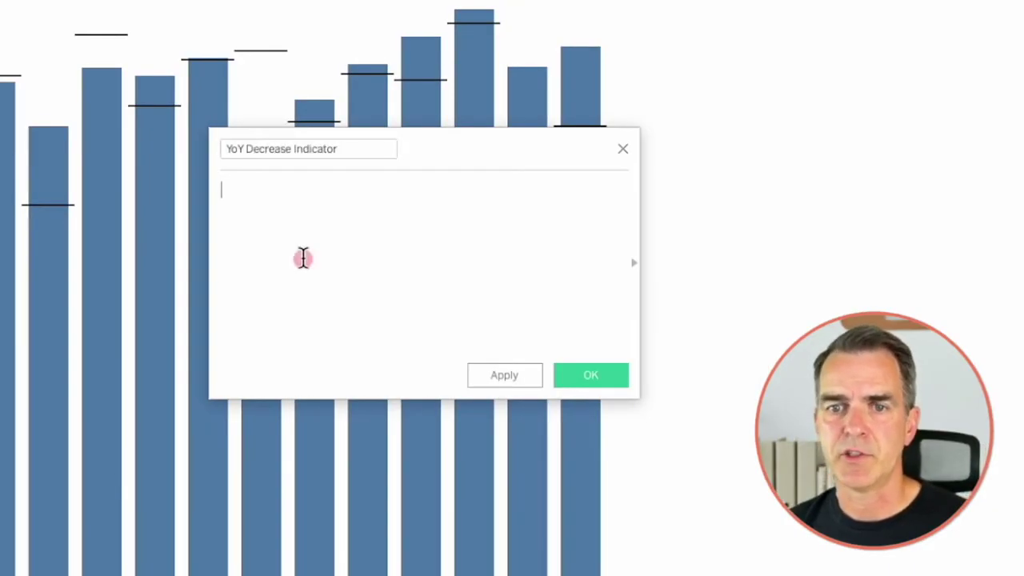
- Define the calculation as IF [YoY Increase]=FALSE THEN '•' ELSE '' END and save the field
text(IF)
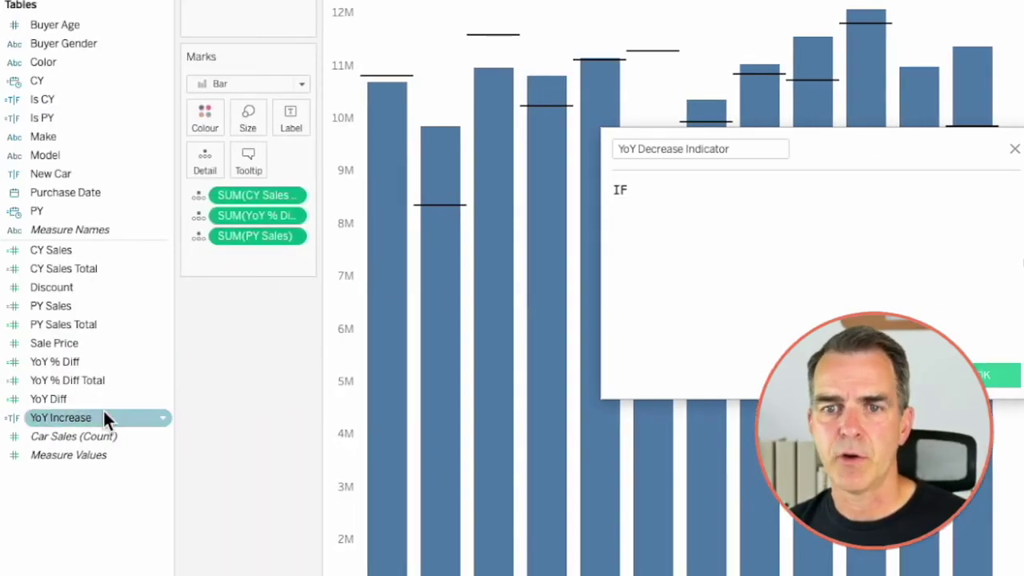
drag(96, 417, 725, 242)
text(=Fa)
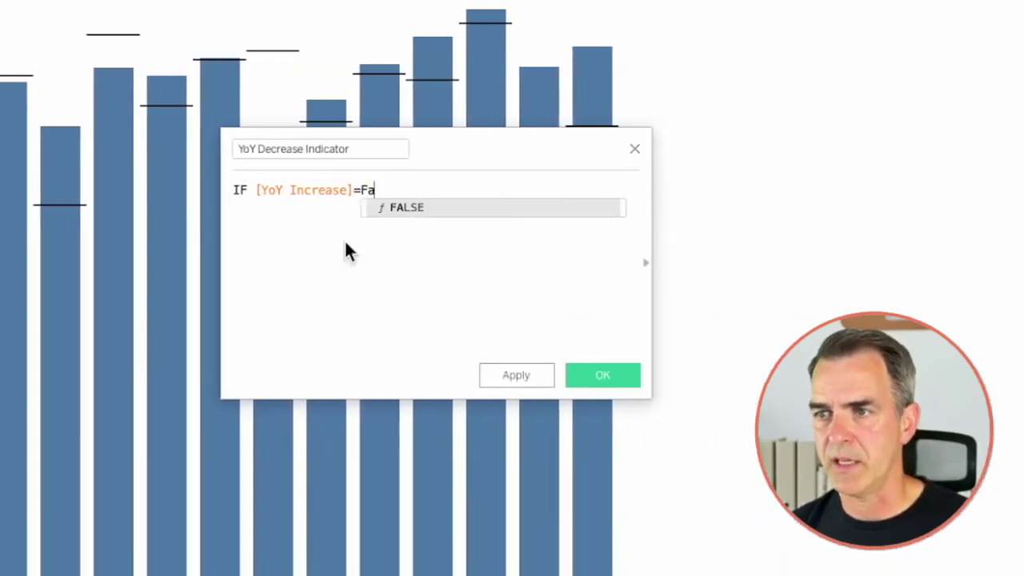
key(Return)
key(Return)
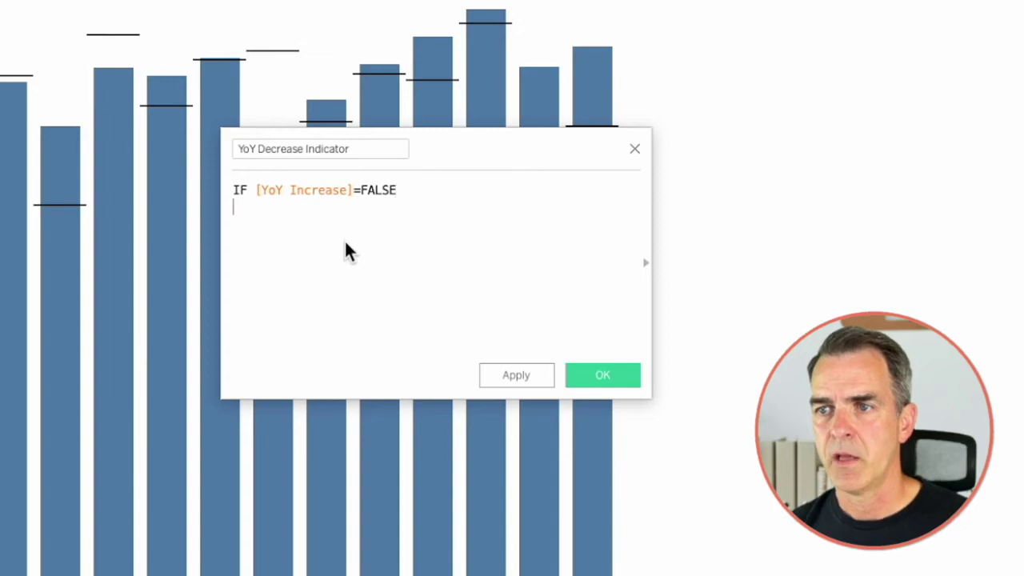
text(THEN '•)
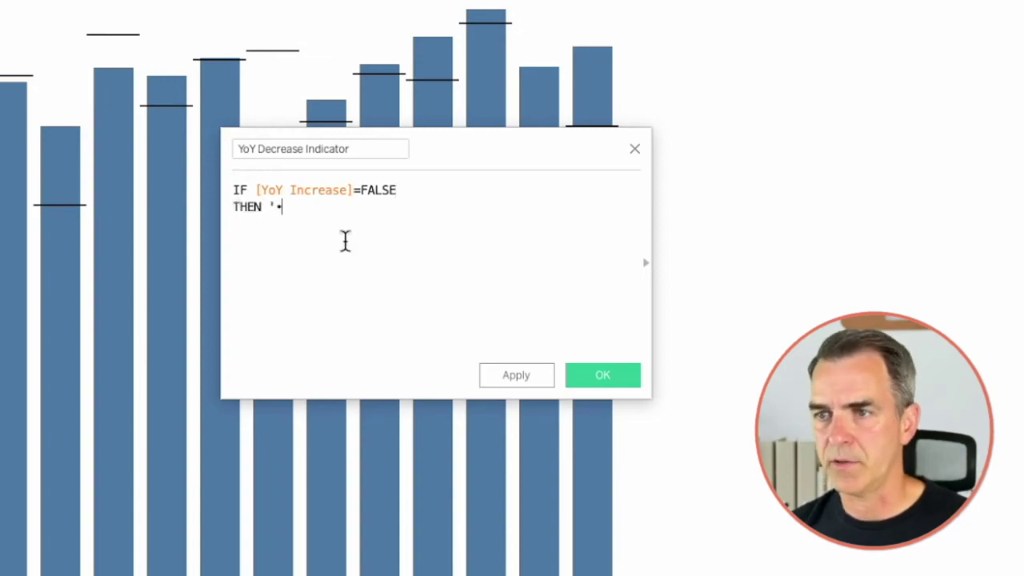
text(ELSE )
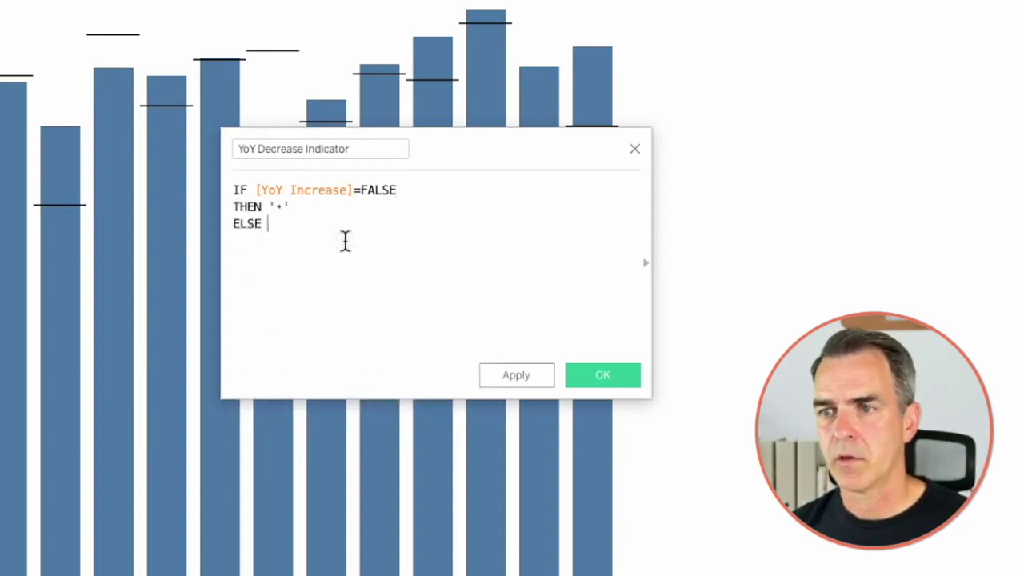
text(END)
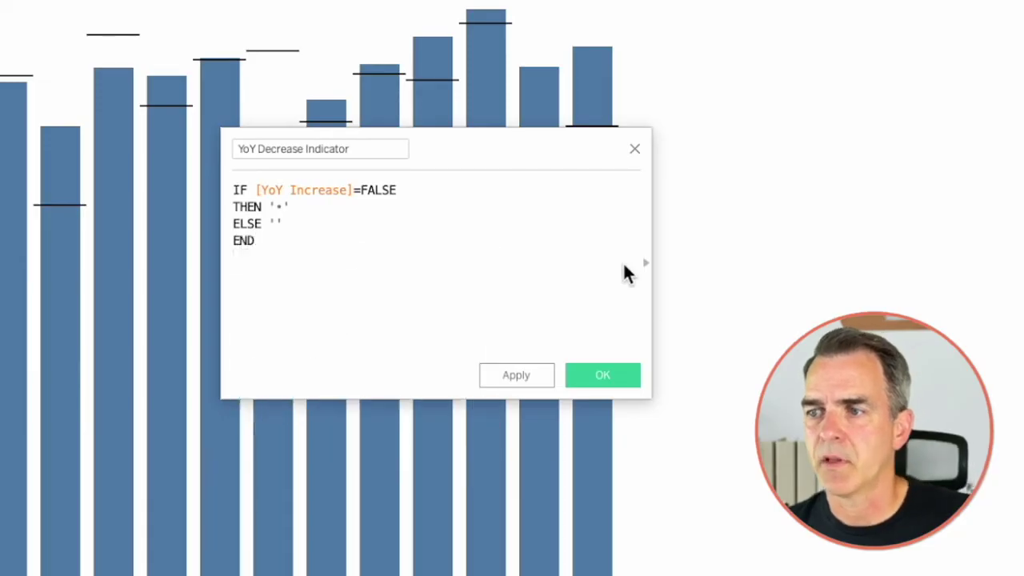
click(617, 368)
- Add YoY Decrease Indicator to the columns after the month and format its header dots in a larger red font
drag(80, 530, 584, 67)
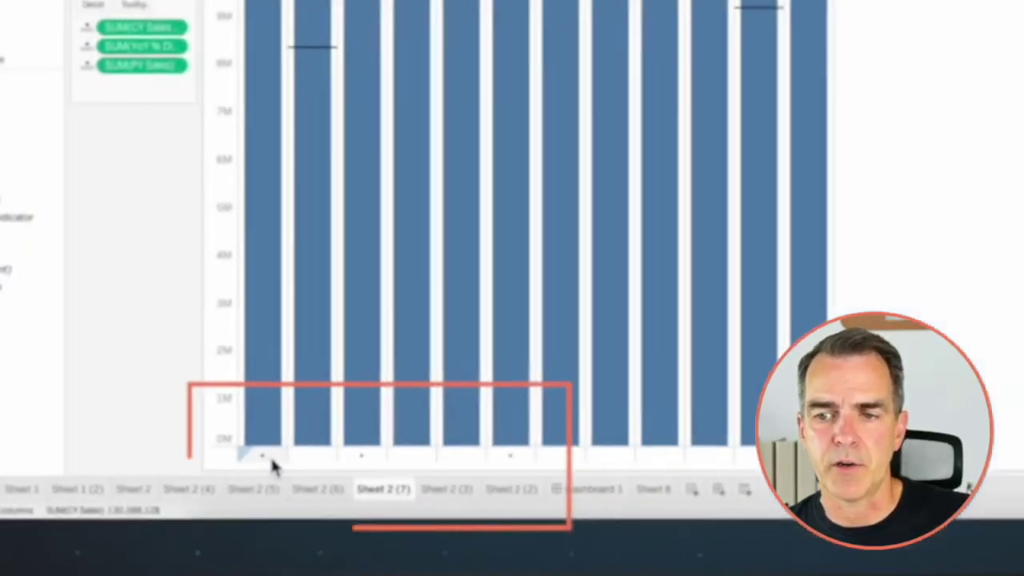
right_click(219, 501)
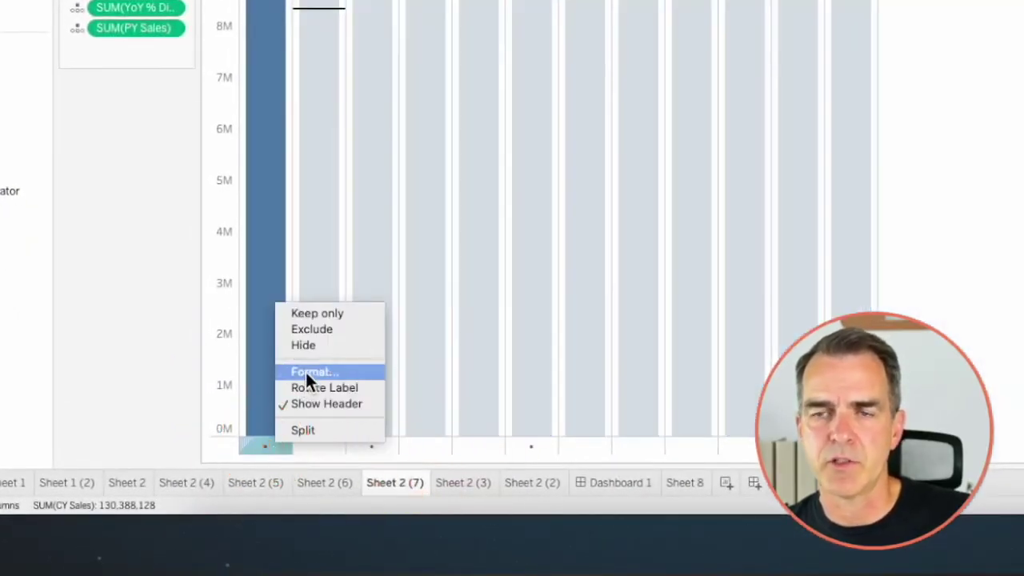
click(307, 371)
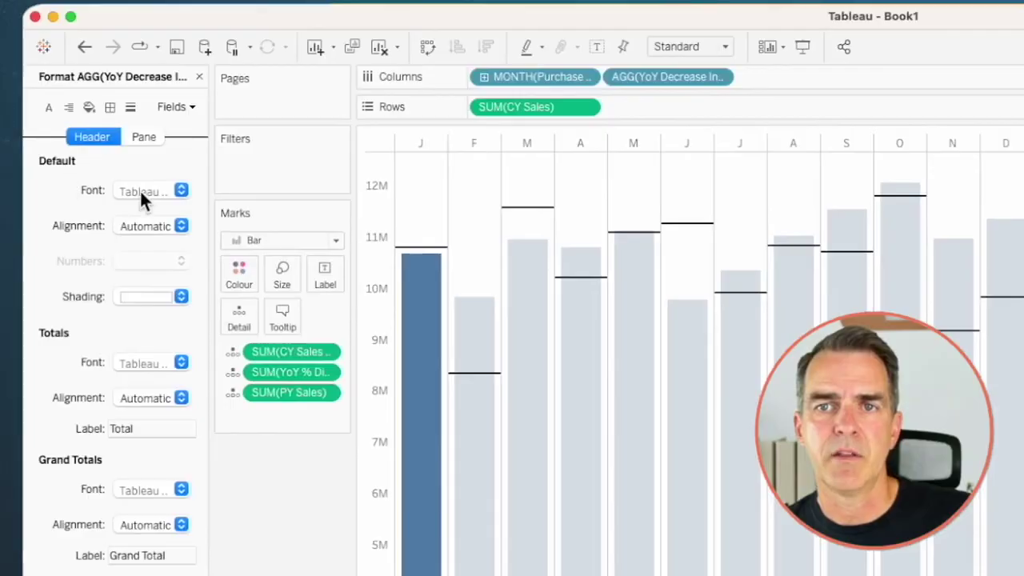
click(138, 192)
click(186, 318)
click(138, 188)
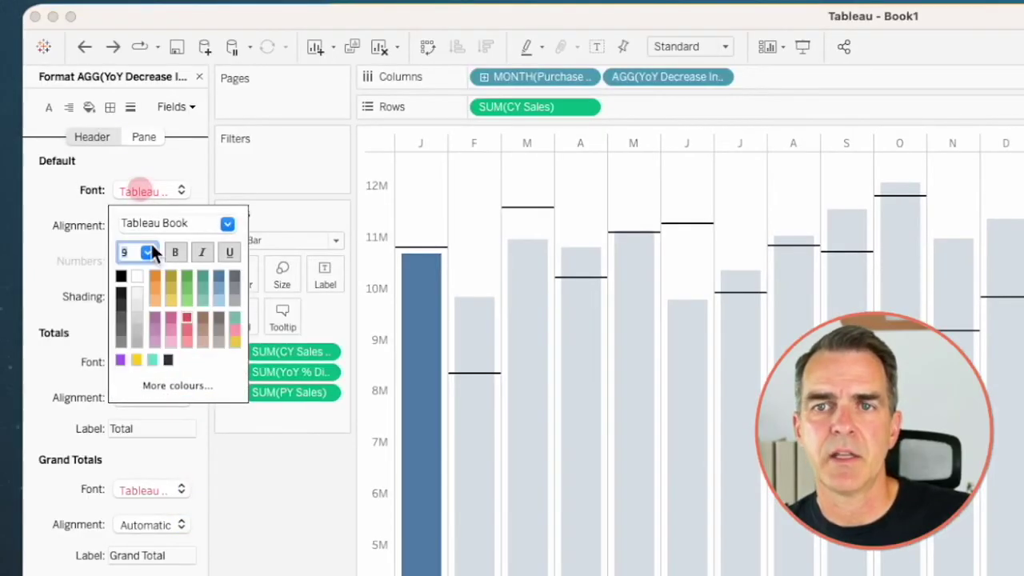
click(147, 252)
click(152, 404)
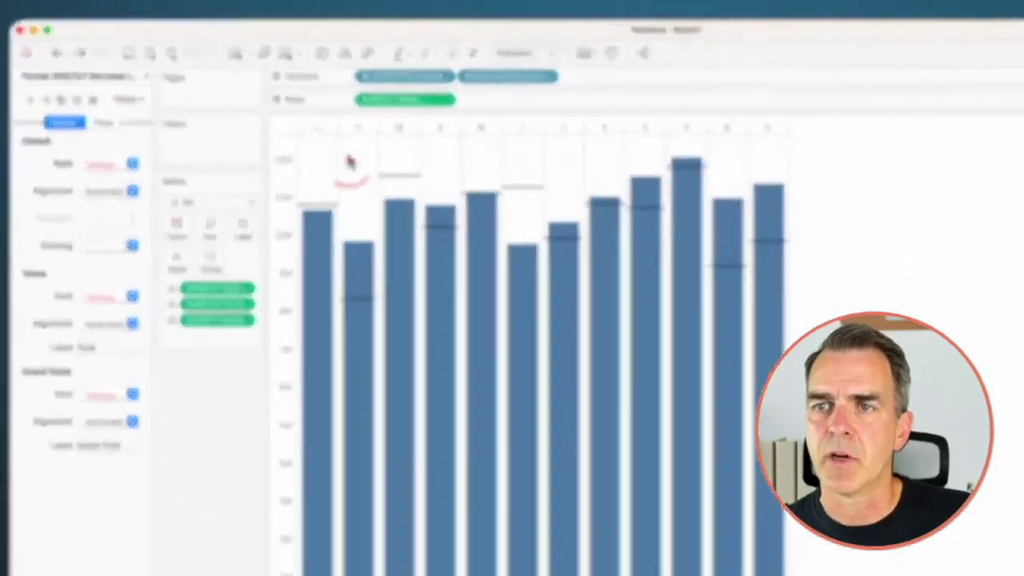
- Set the pane borders of the row divider and column divider to None
right_click(271, 135)
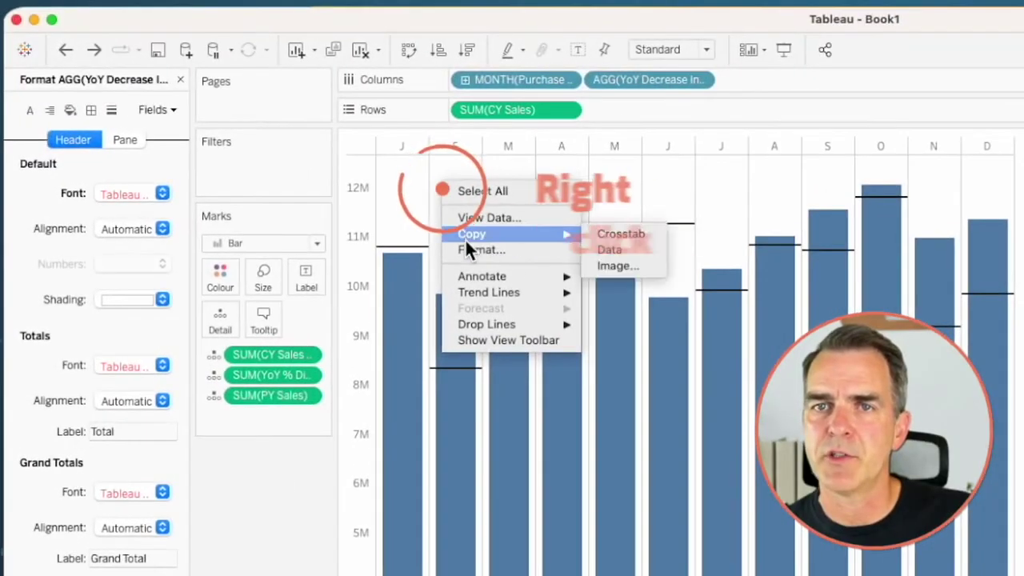
click(462, 251)
click(90, 110)
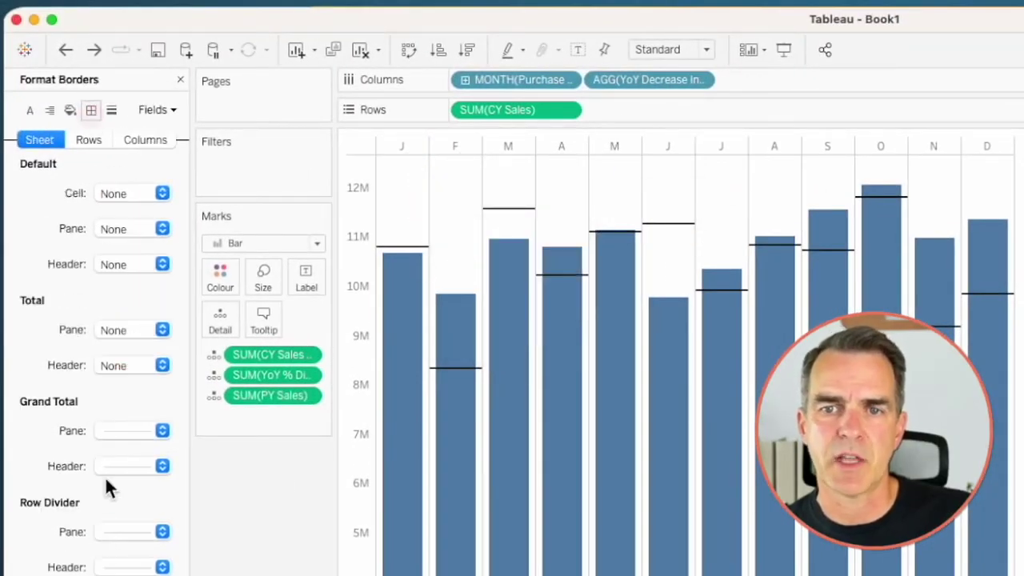
click(120, 533)
click(122, 280)
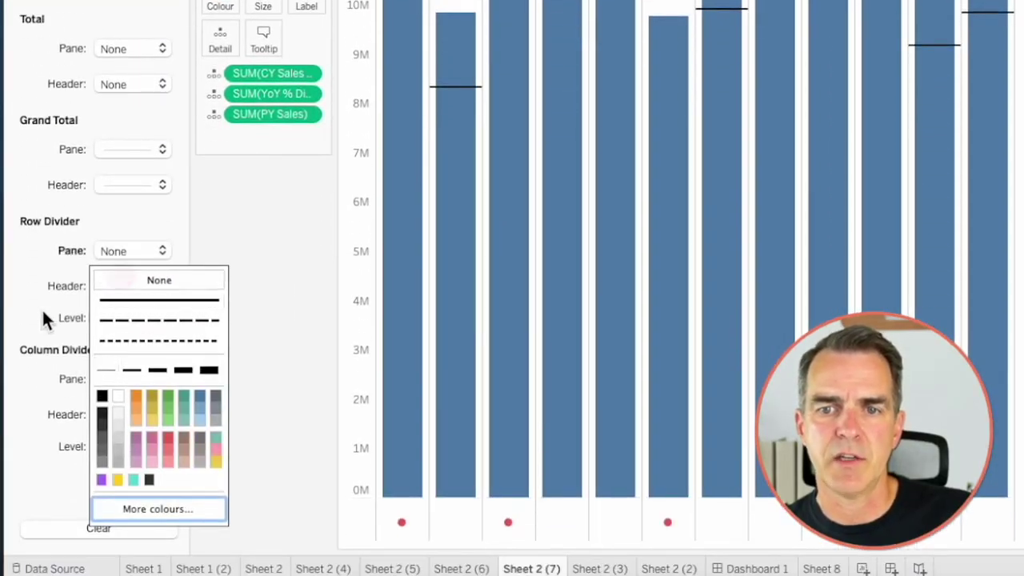
click(164, 80)
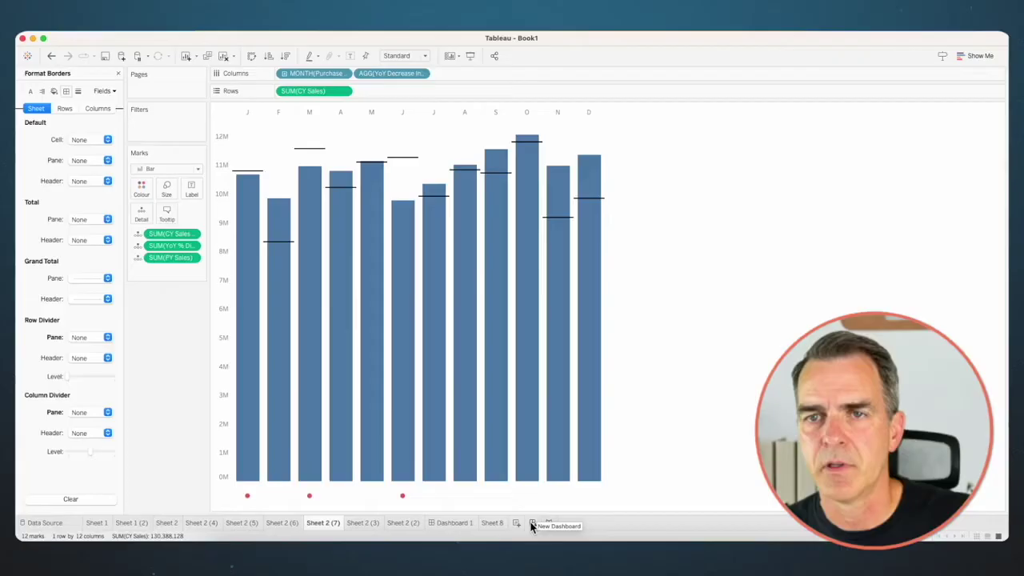
- Create a new dashboard with a fixed size of 400 px wide by 300 px high
click(532, 524)
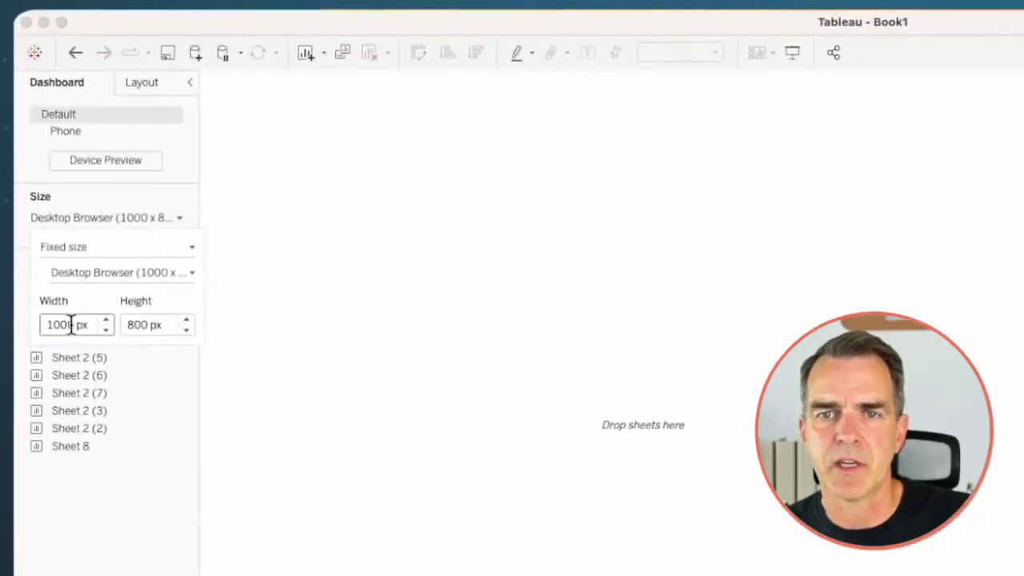
text(400)
key(Tab)
text(300)
key(Return)
- Place Sheet 1 (2) and Sheet 2 (7) side by side on the dashboard and hide the bar chart's title
drag(90, 312, 274, 234)
drag(114, 392, 472, 209)
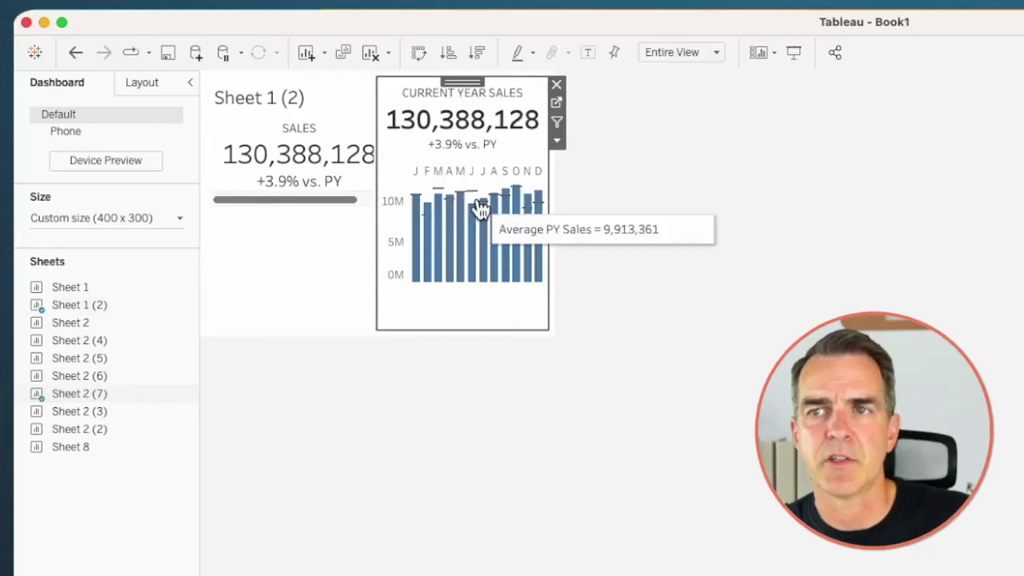
right_click(463, 117)
click(490, 152)
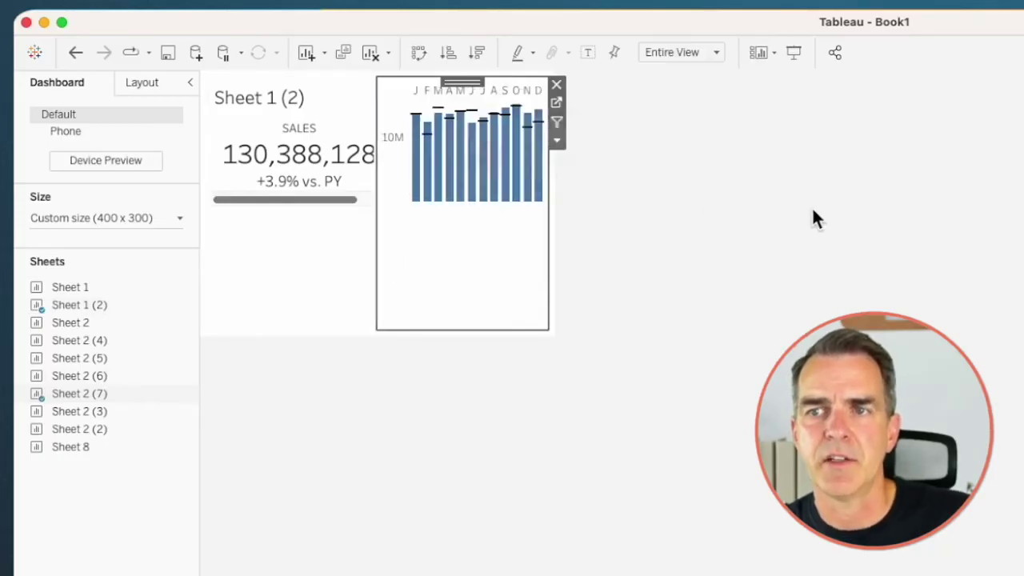
- Fit the SALES number sheet to Entire View and hide its title
click(289, 104)
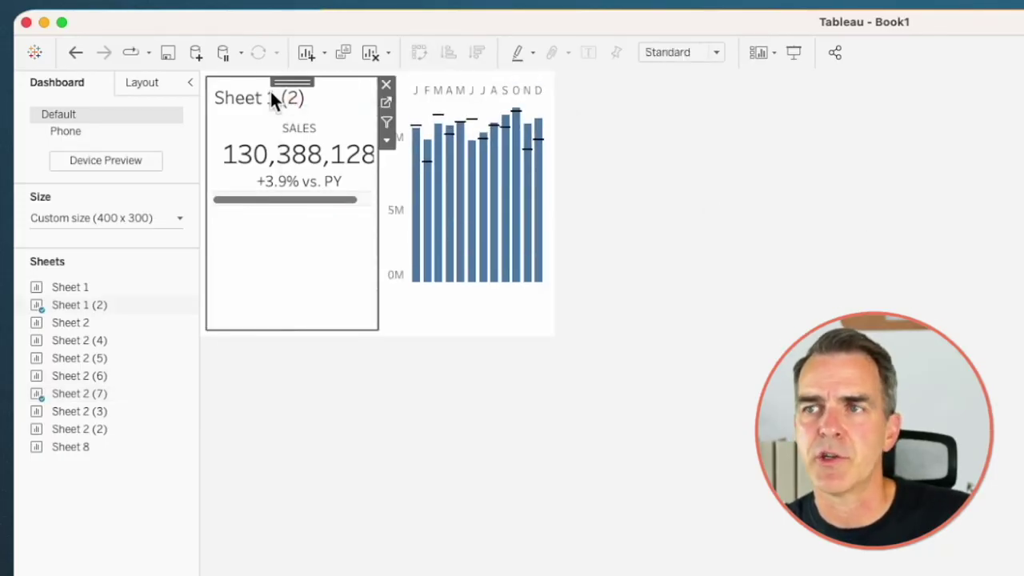
click(688, 50)
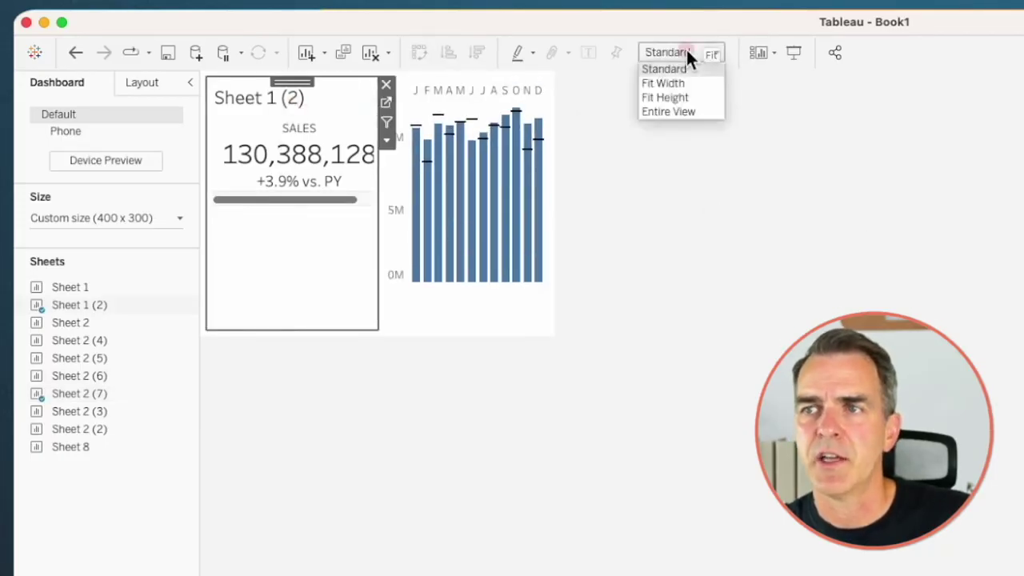
click(692, 111)
right_click(296, 102)
click(330, 146)
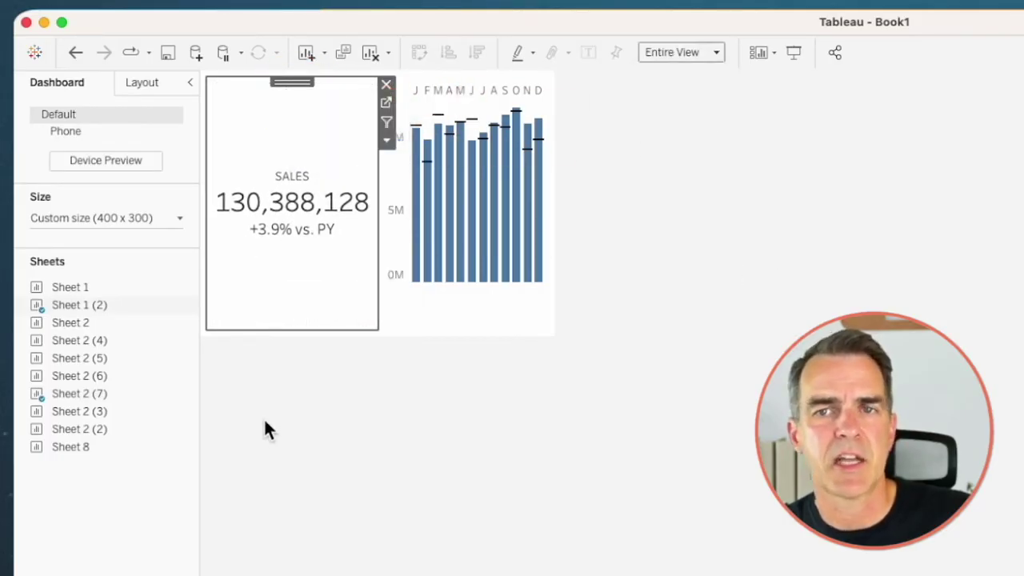
- Set the dashboard width to 600 px and narrow the SALES number sheet to give the bar chart more room
click(91, 219)
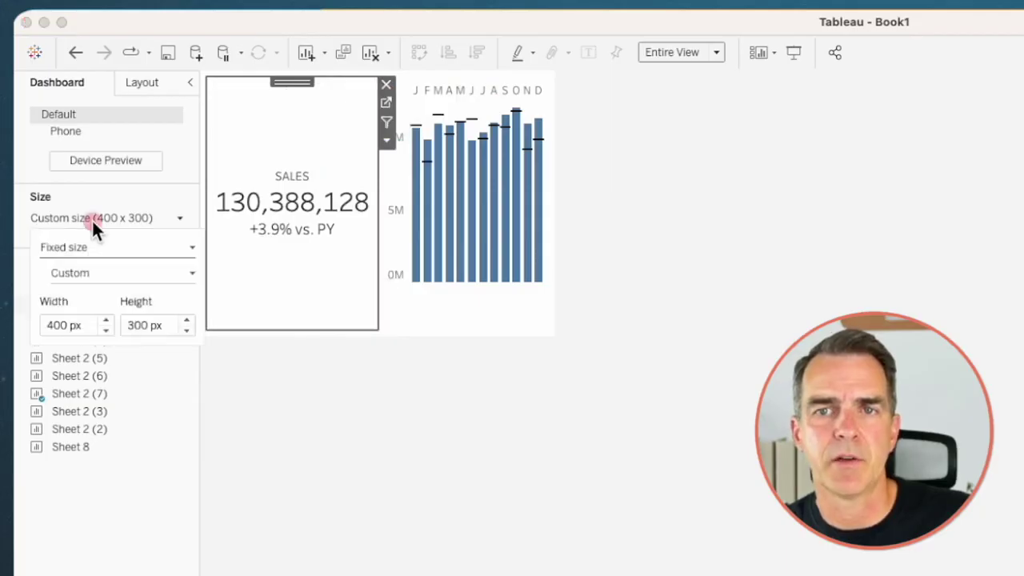
double_click(106, 320)
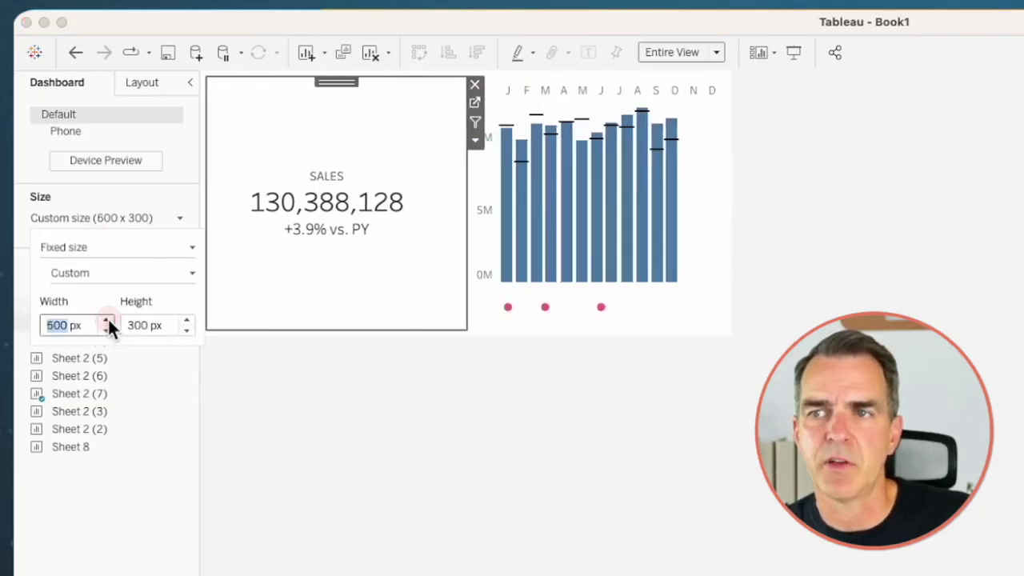
key(Return)
drag(453, 219, 379, 224)
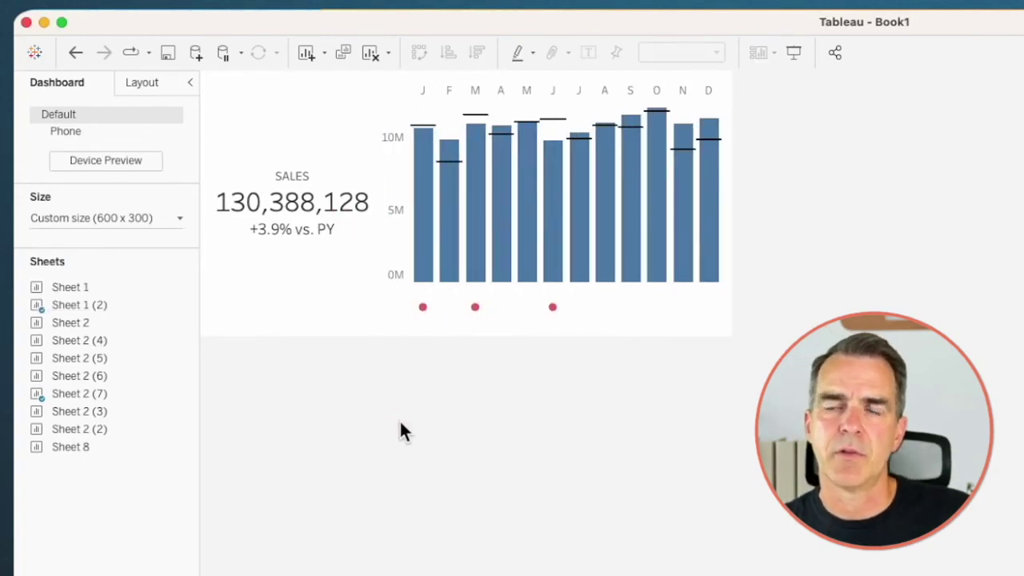